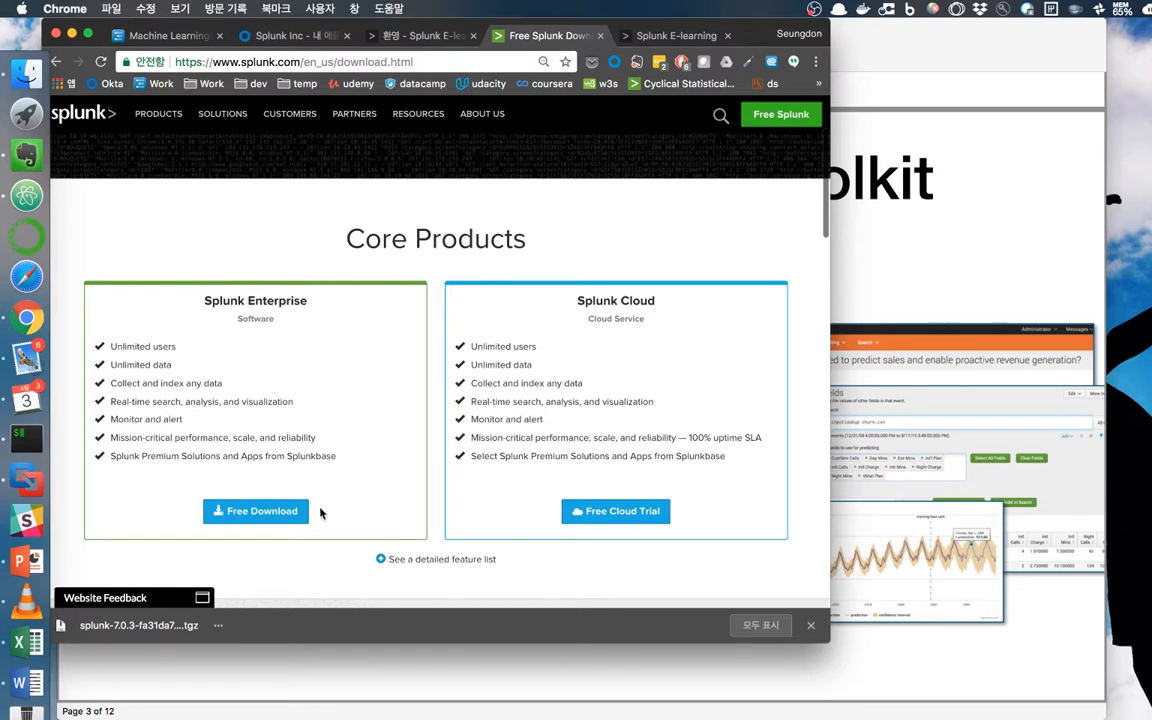
Open the Splunk Enterprise 7.0.3 download page, view the Mac OS .tgz package, then open a blank tab.
{"action": "left_click", "coordinate": [296, 514]}
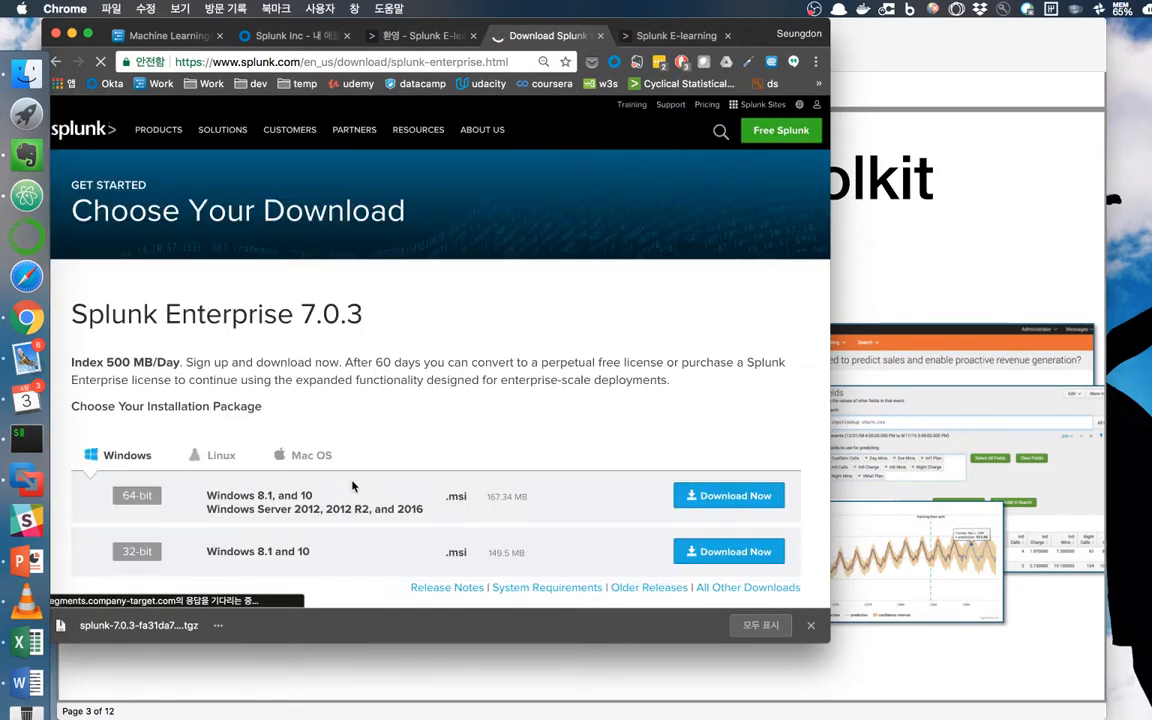
{"action": "left_click", "coordinate": [298, 466]}
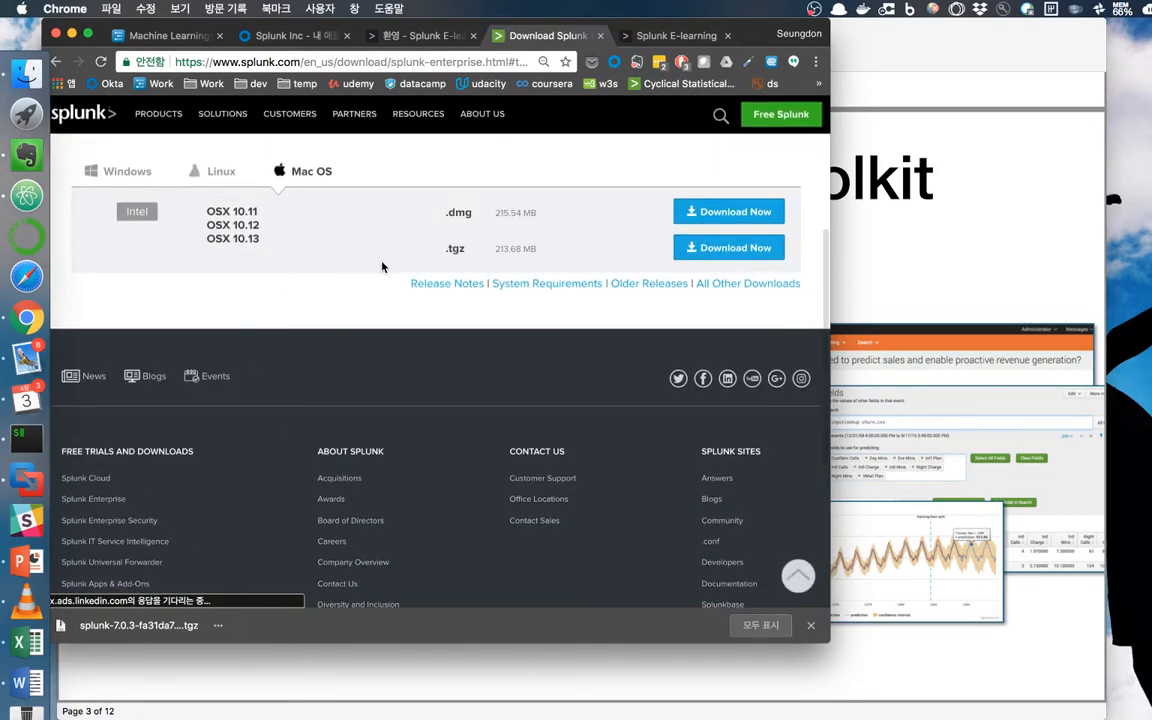
{"action": "double_click", "coordinate": [455, 248]}
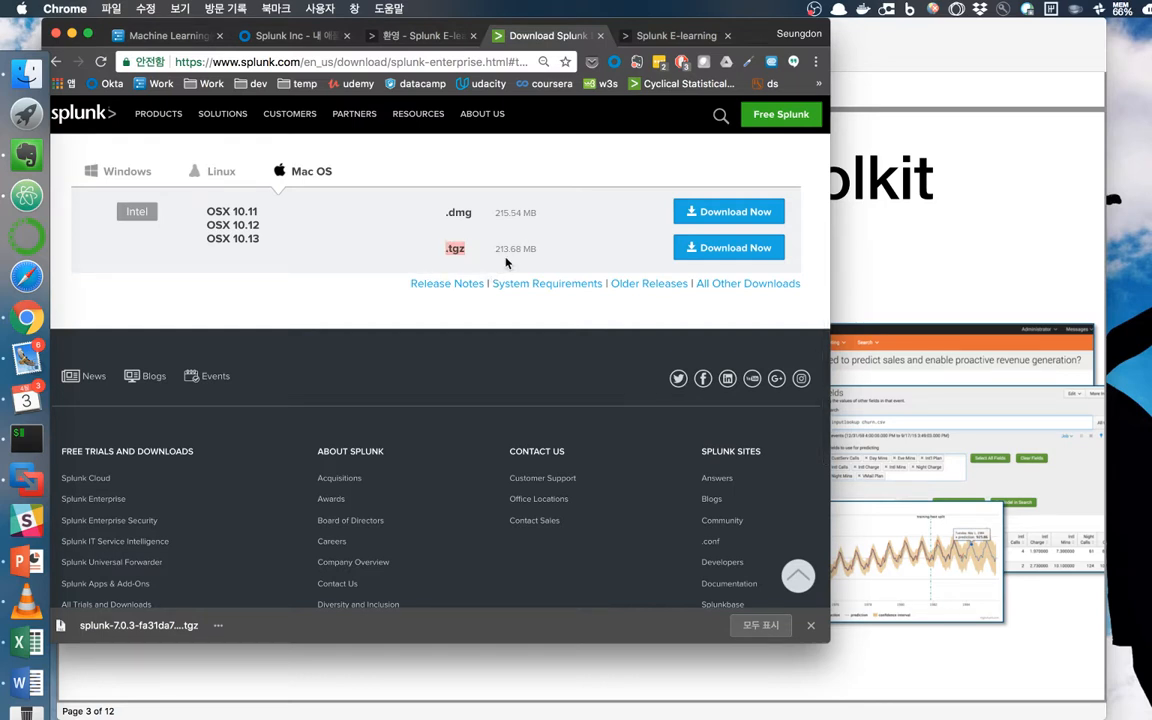
{"action": "left_click", "coordinate": [755, 44]}
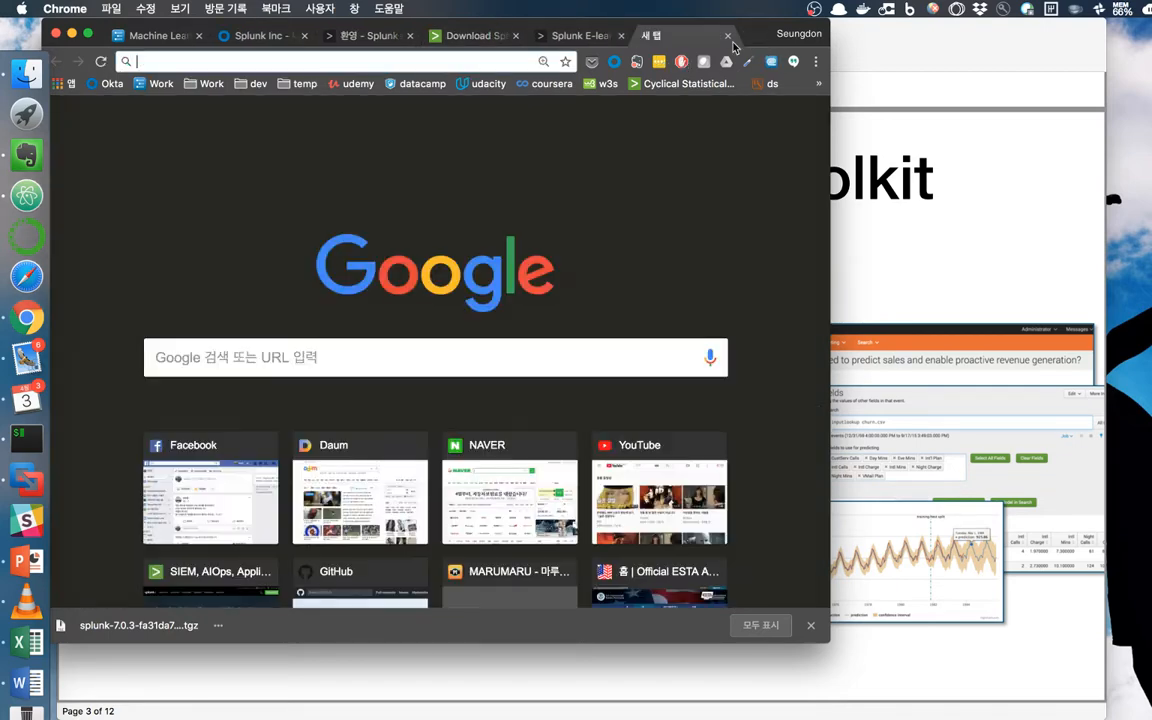
Go to splunkbase.splunk.com and open the Splunk Machine Learning Toolkit app page (app/2890).
{"action": "type", "text": "splunkbase.splunk.com"}
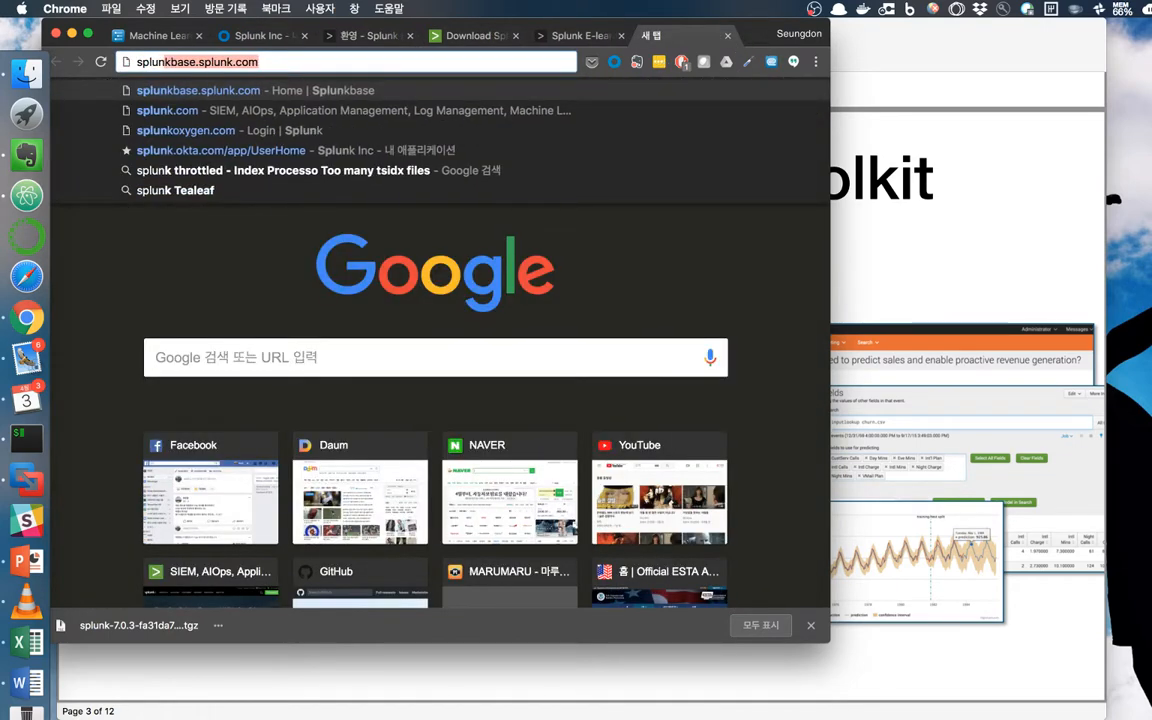
{"action": "key", "text": "Return"}
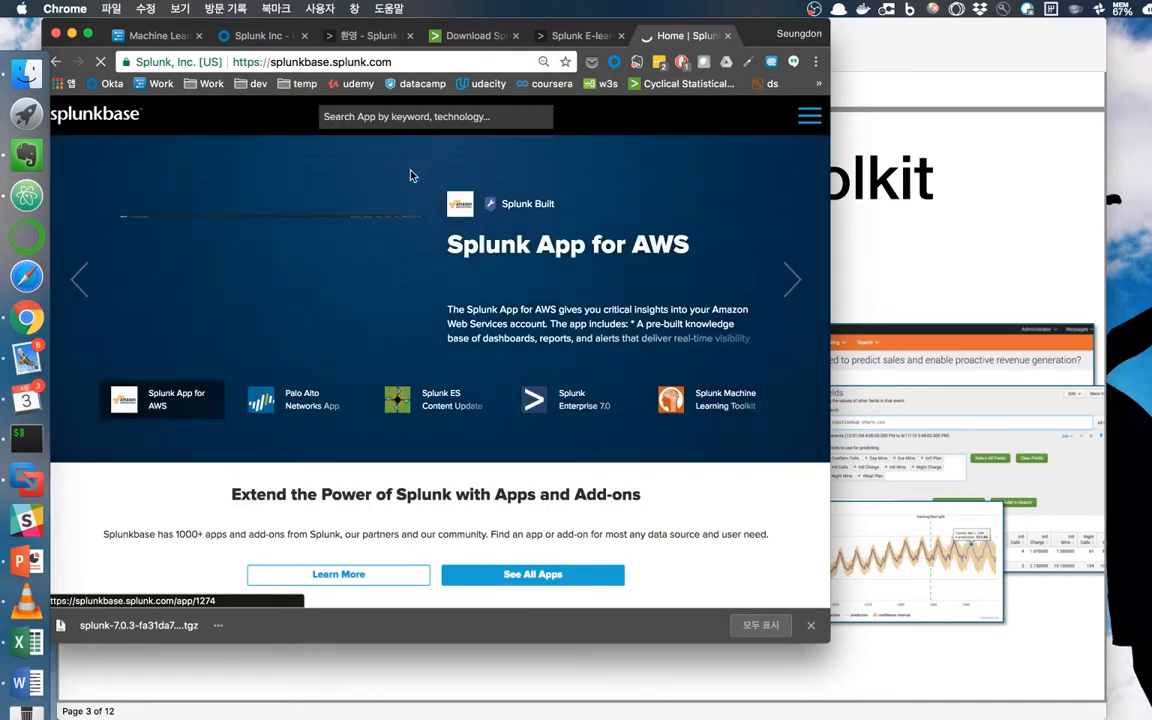
{"action": "left_click", "coordinate": [714, 407]}
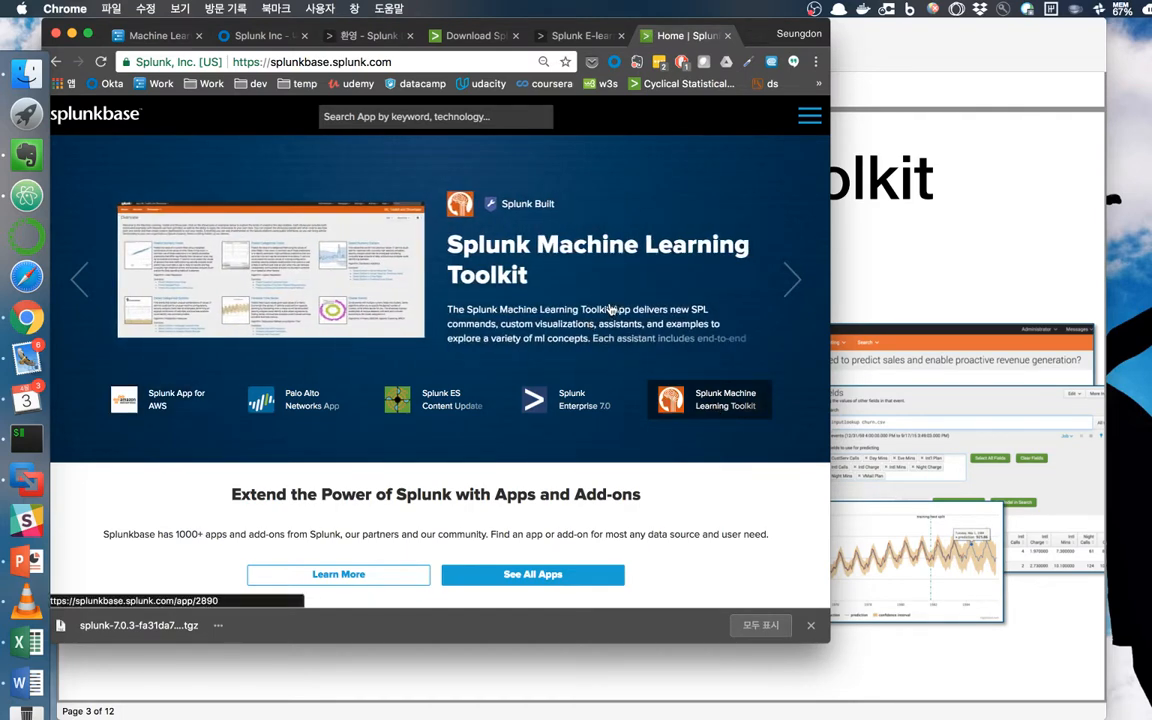
{"action": "scroll", "coordinate": [512, 338], "scroll_direction": "down", "scroll_amount": 3}
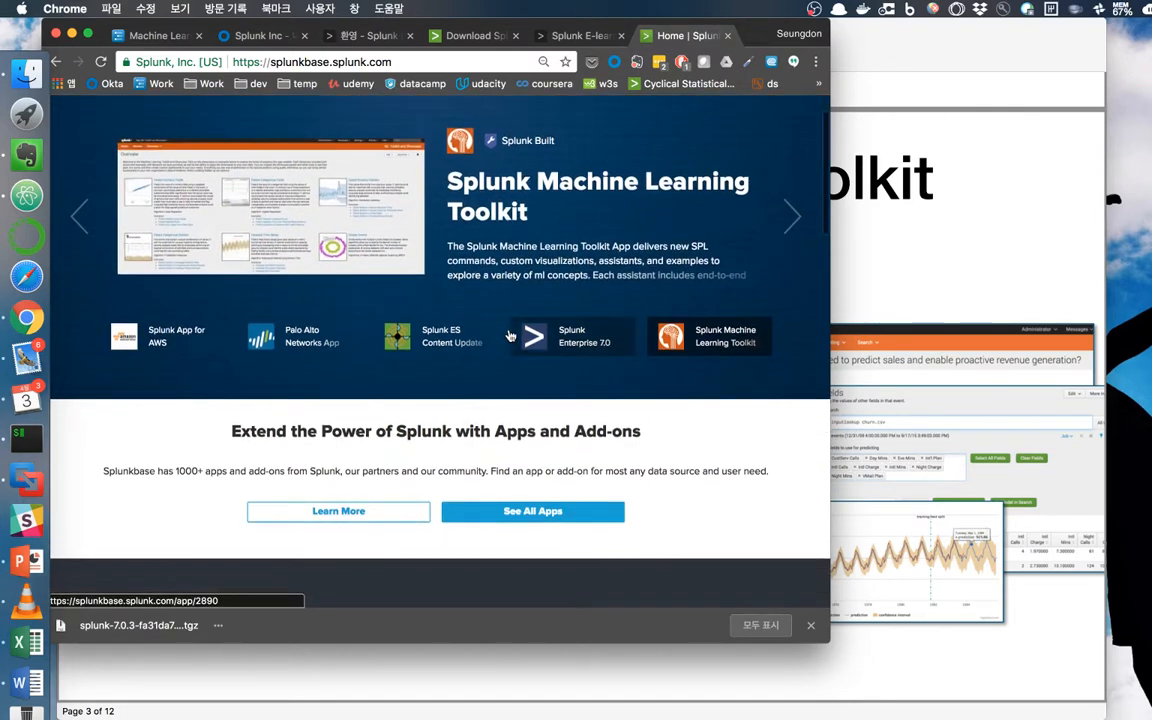
{"action": "left_click", "coordinate": [331, 179]}
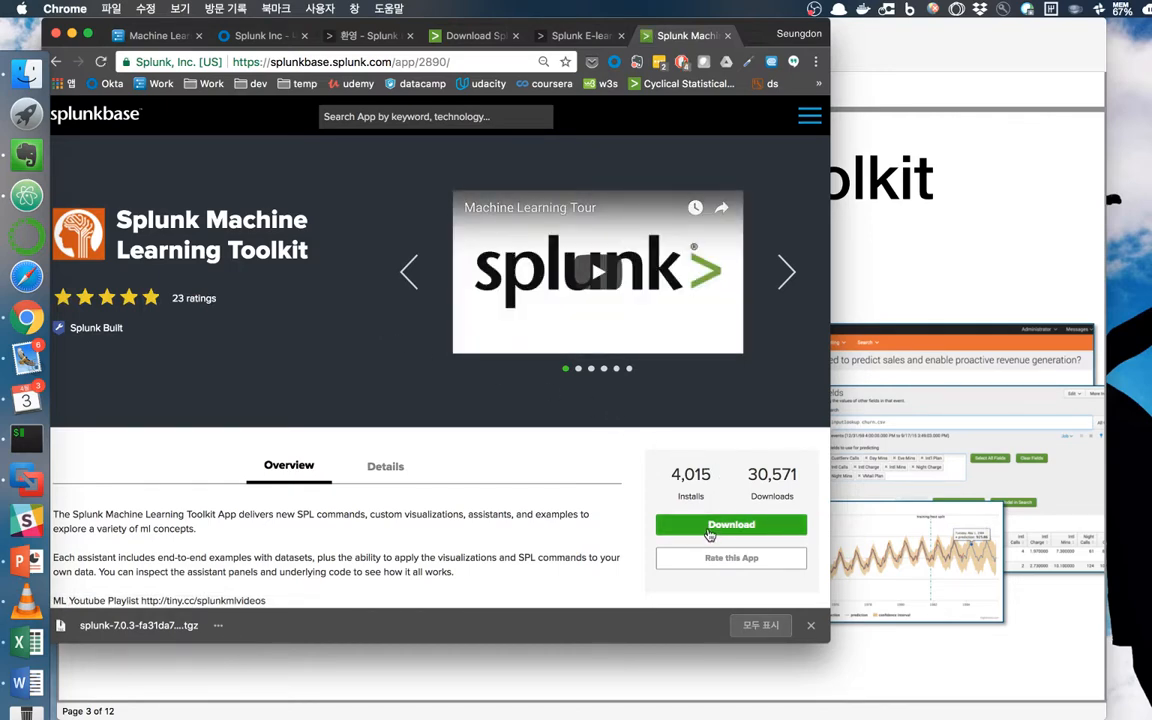
Open the toolkit's Details tab and highlight the Python for Scientific Computing Add-on requirement.
{"action": "scroll", "coordinate": [709, 535], "scroll_direction": "down", "scroll_amount": 2}
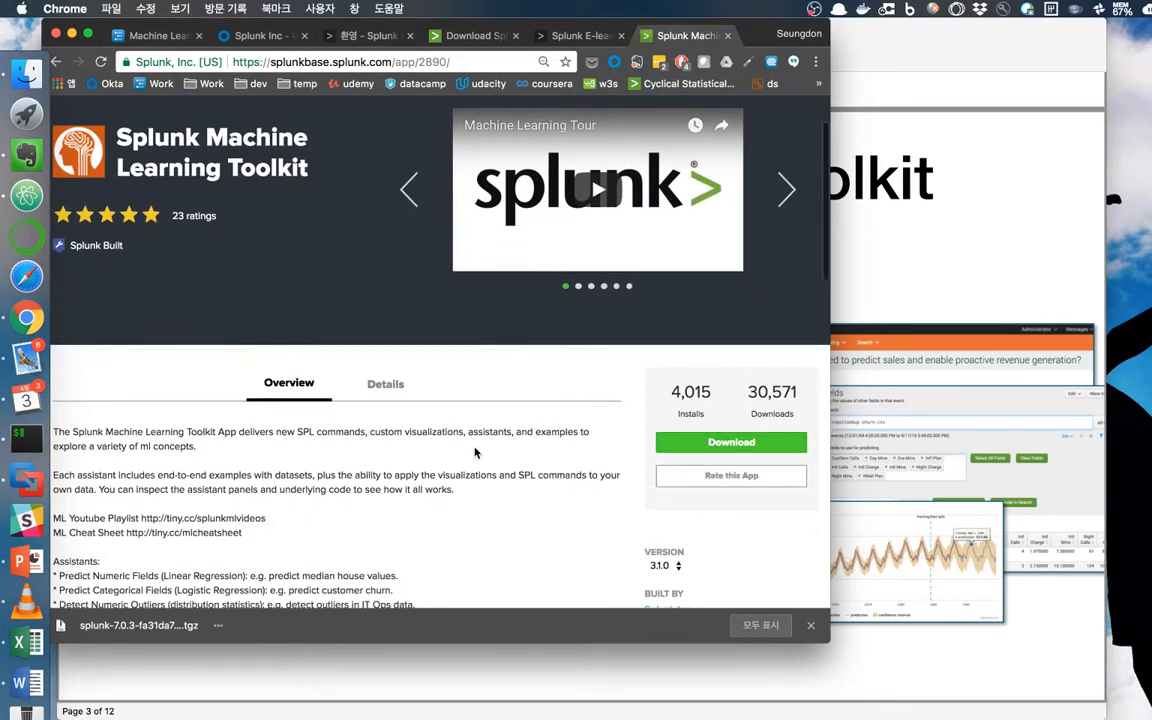
{"action": "scroll", "coordinate": [475, 453], "scroll_direction": "down", "scroll_amount": 5}
{"action": "scroll", "coordinate": [446, 449], "scroll_direction": "up", "scroll_amount": 2}
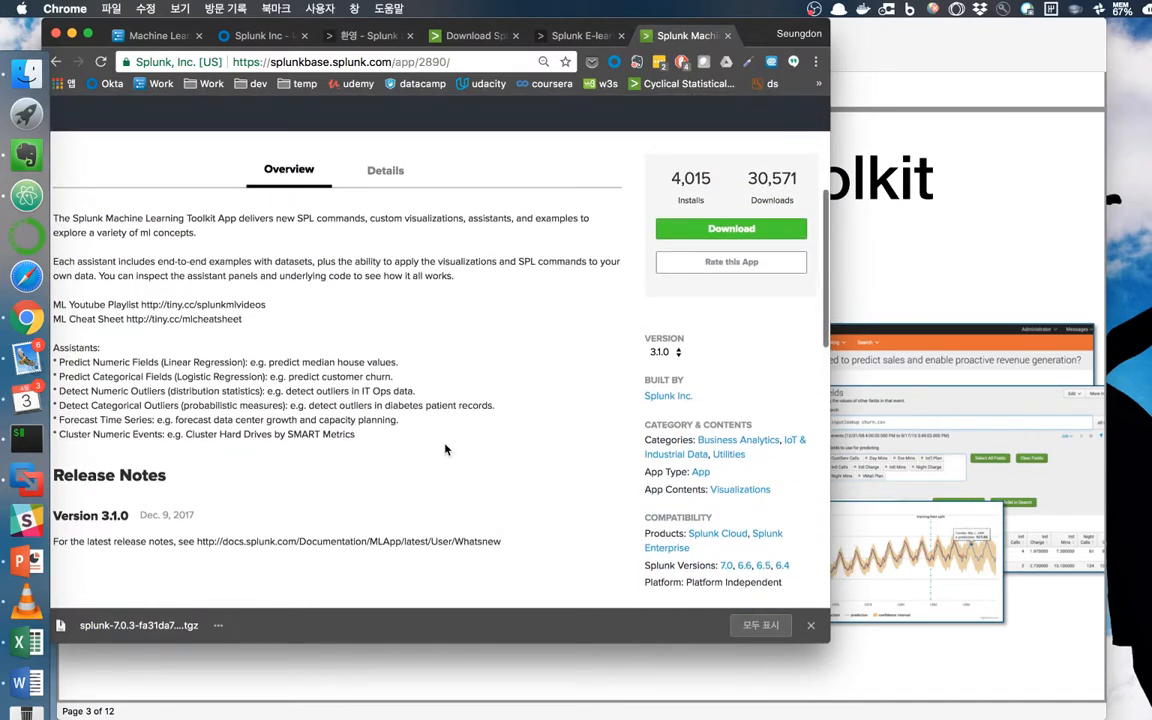
{"action": "scroll", "coordinate": [446, 449], "scroll_direction": "down", "scroll_amount": 3}
{"action": "scroll", "coordinate": [447, 450], "scroll_direction": "up", "scroll_amount": 3}
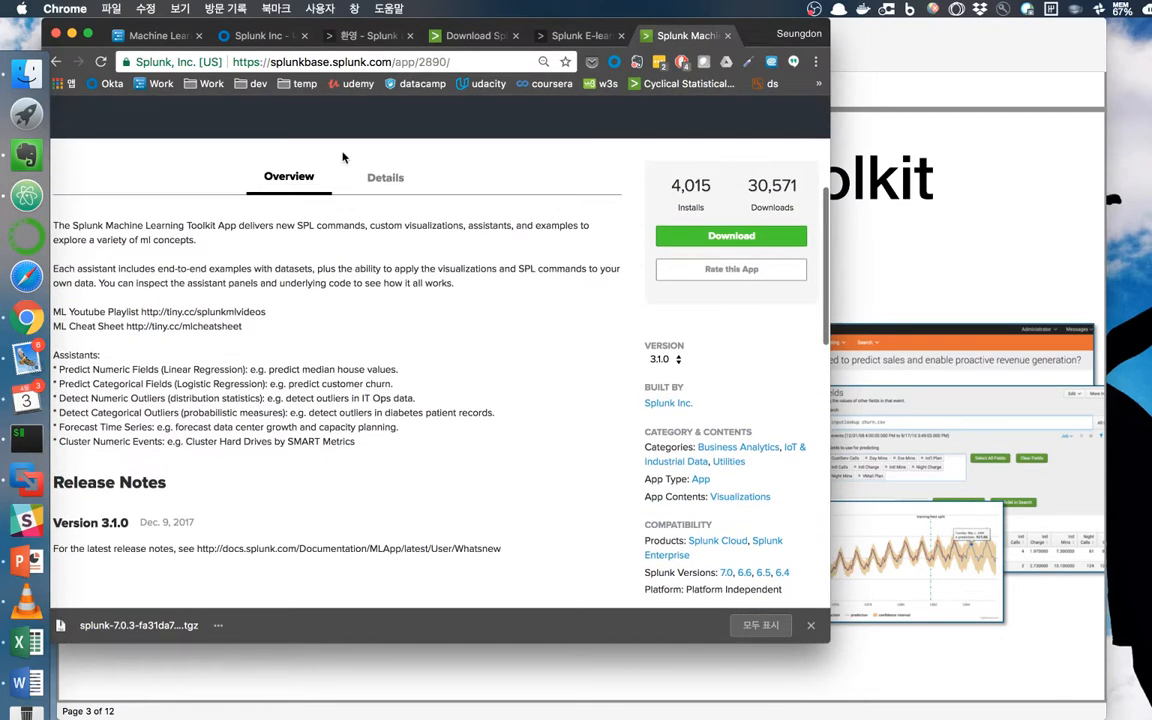
{"action": "left_click", "coordinate": [379, 179]}
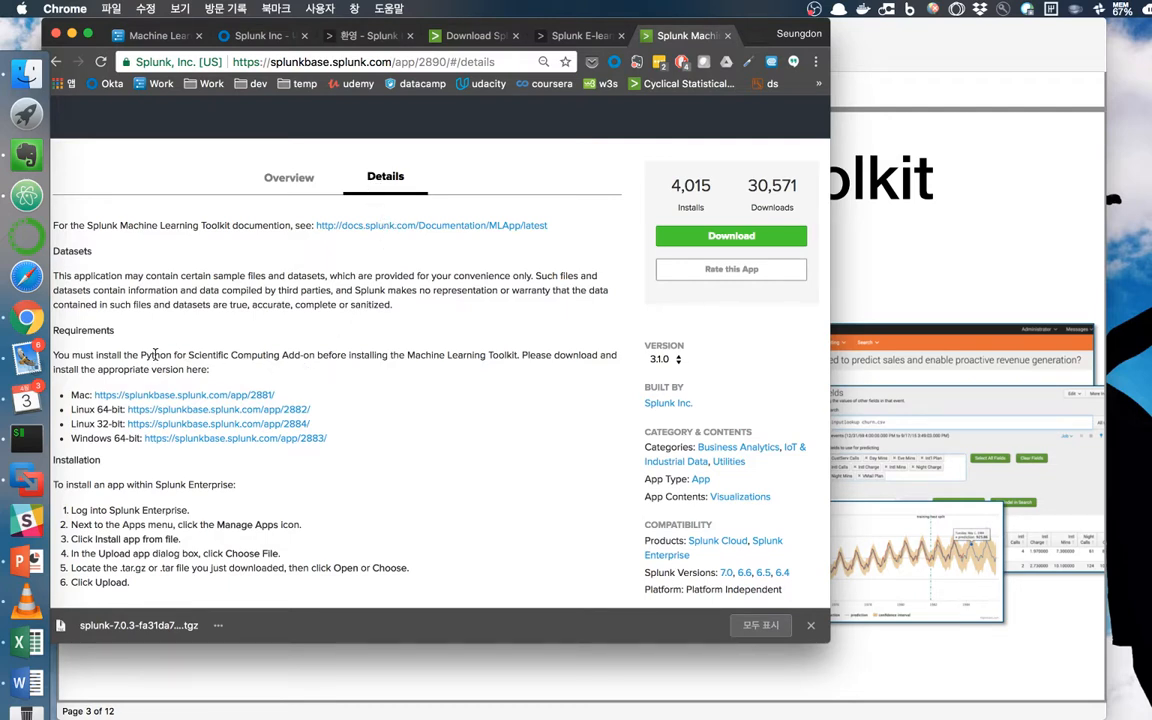
{"action": "left_click_drag", "start_coordinate": [138, 355], "coordinate": [327, 368]}
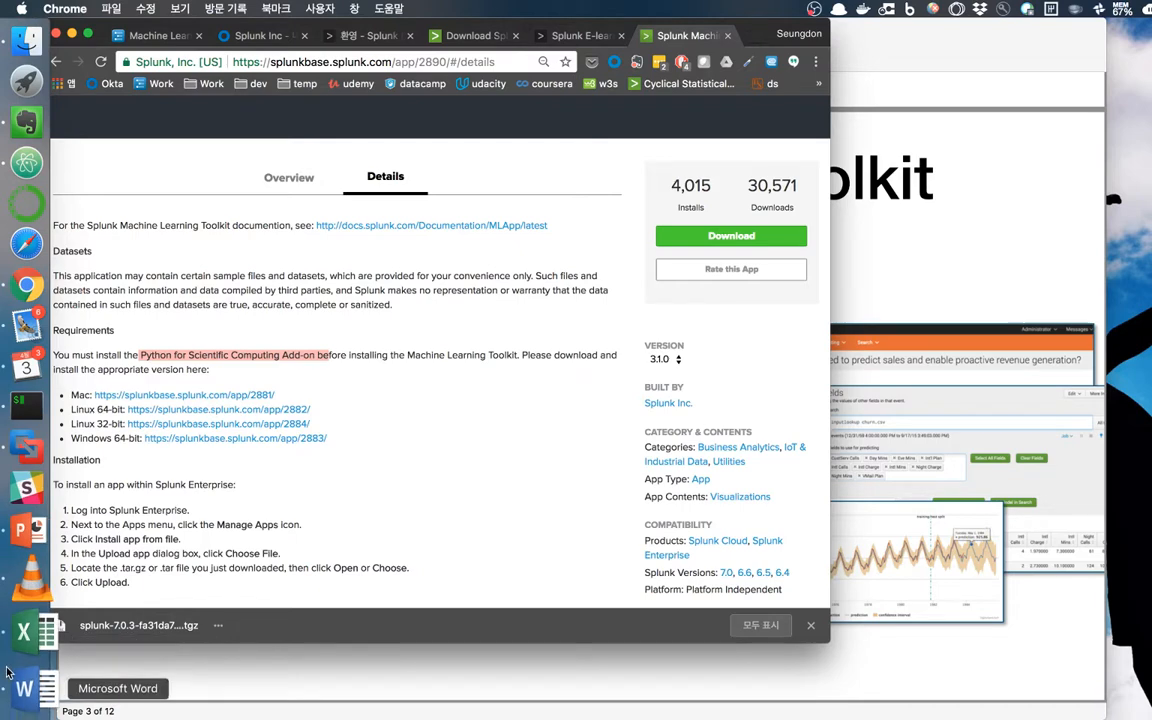
Check the three downloaded .tgz files on the desktop.
{"action": "key", "text": "F11"}
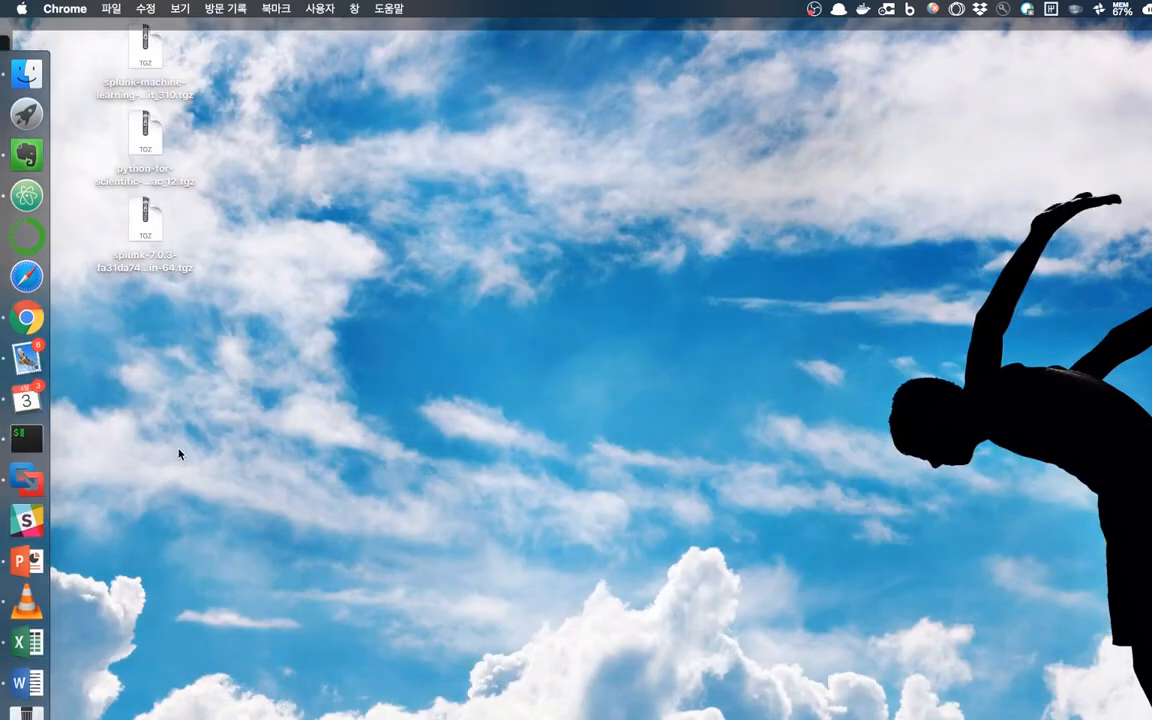
{"action": "left_click_drag", "start_coordinate": [177, 444], "coordinate": [119, 172]}
{"action": "key", "text": "F11"}
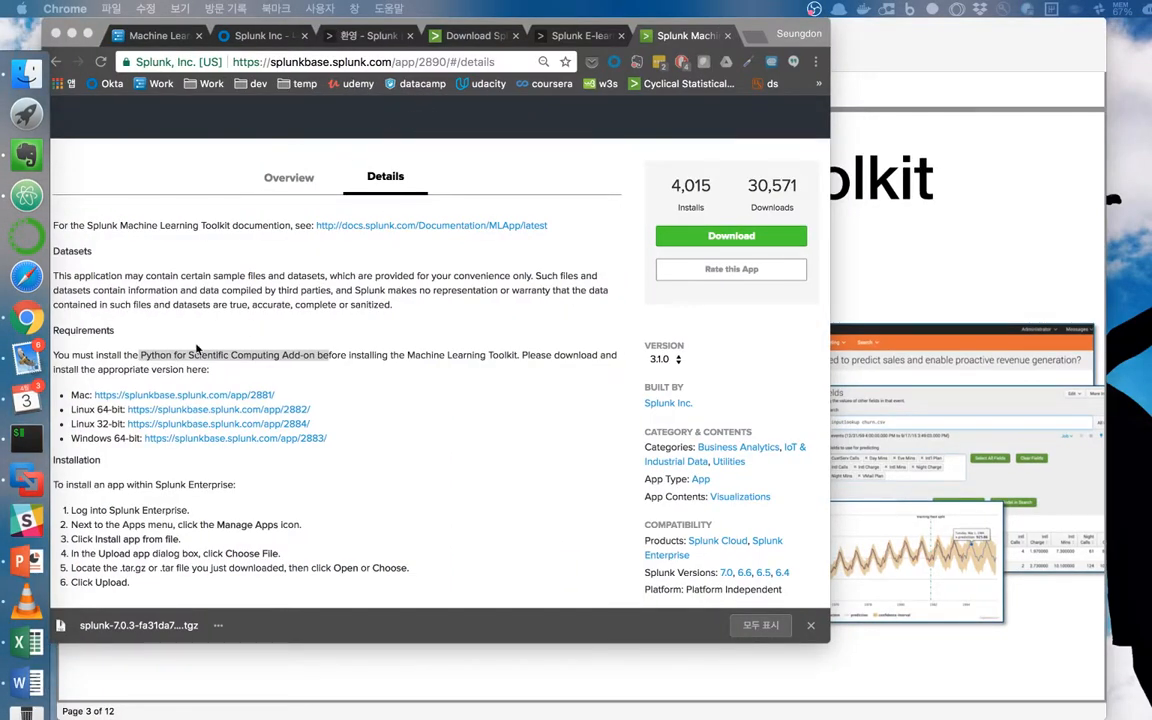
In iTerm, go to splunk/bin and run ./splunk start --accept-license.
{"action": "left_click", "coordinate": [26, 437]}
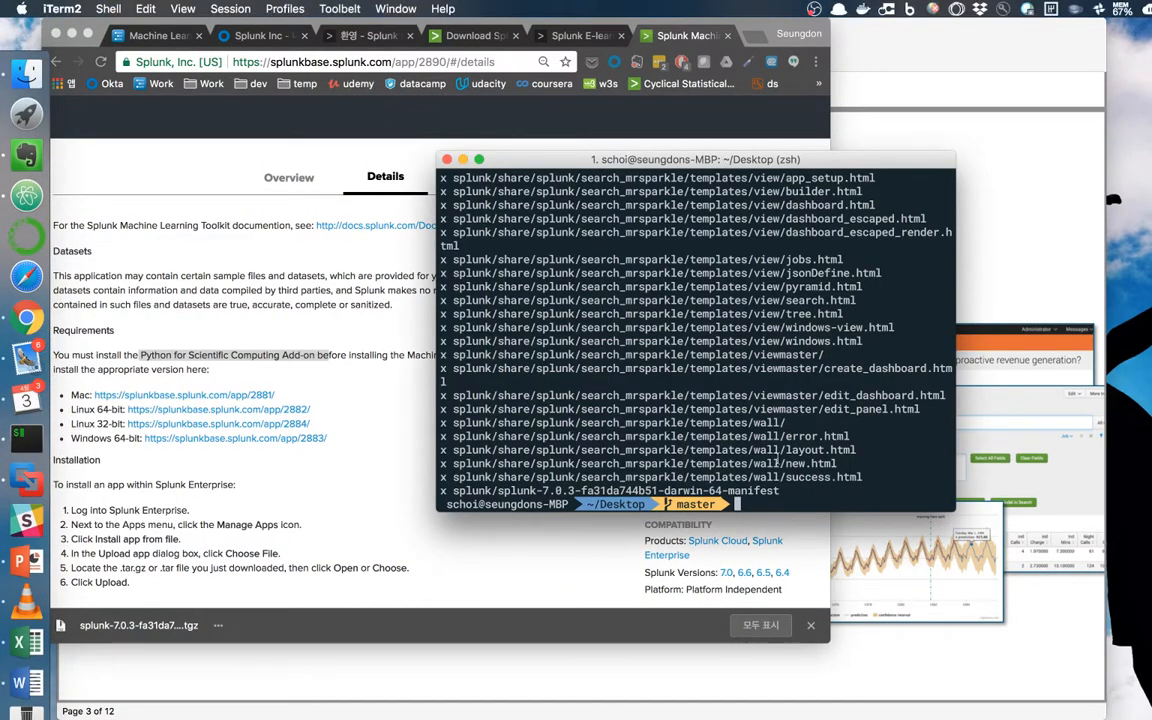
{"action": "type", "text": "cd splunk"}
{"action": "key", "text": "Return"}
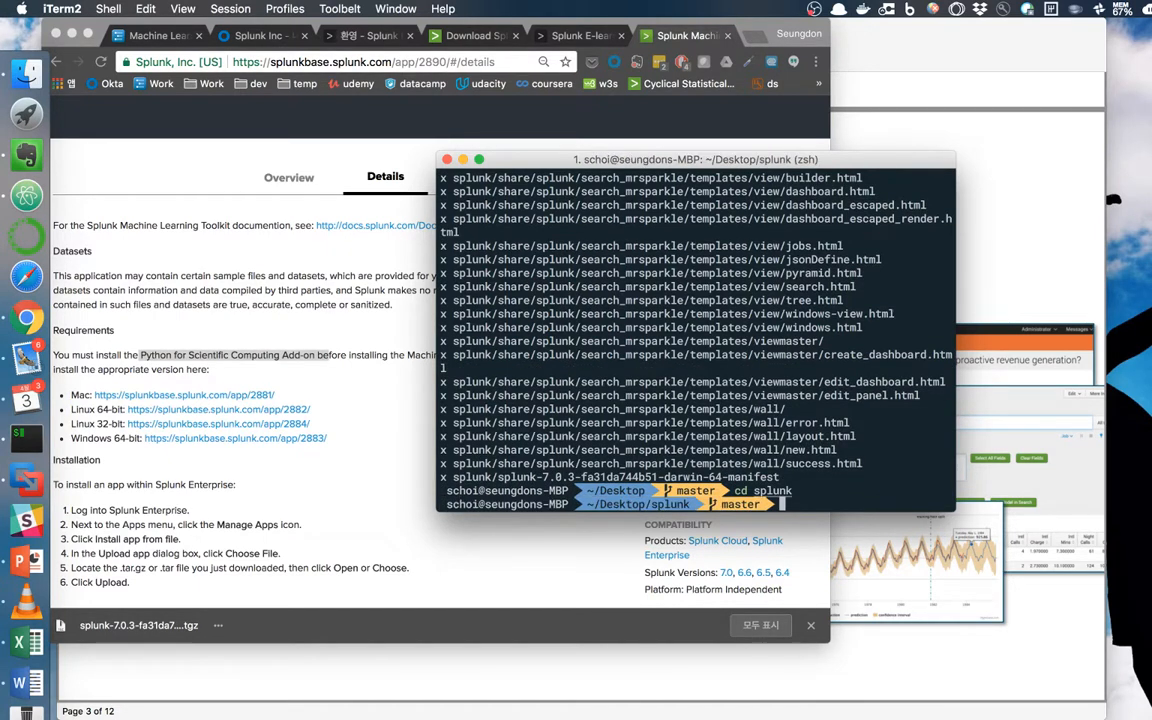
{"action": "type", "text": "cd bin"}
{"action": "key", "text": "Return"}
{"action": "type", "text": "./splunk s"}
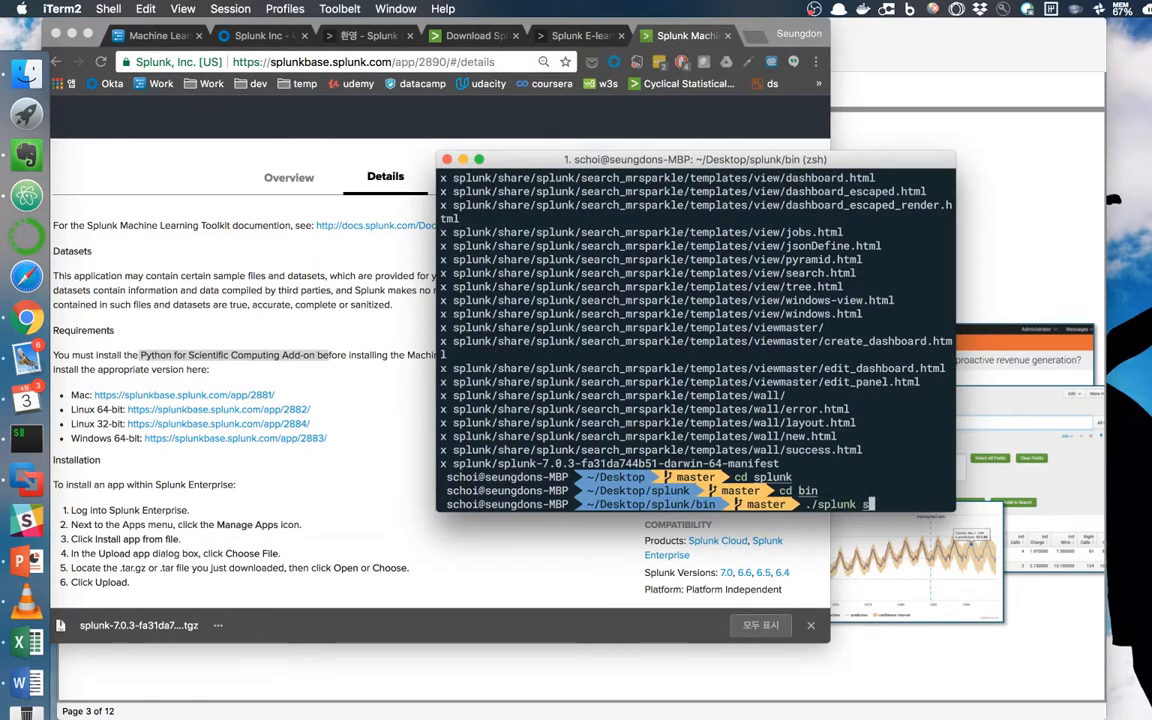
{"action": "type", "text": "tart --accept-license"}
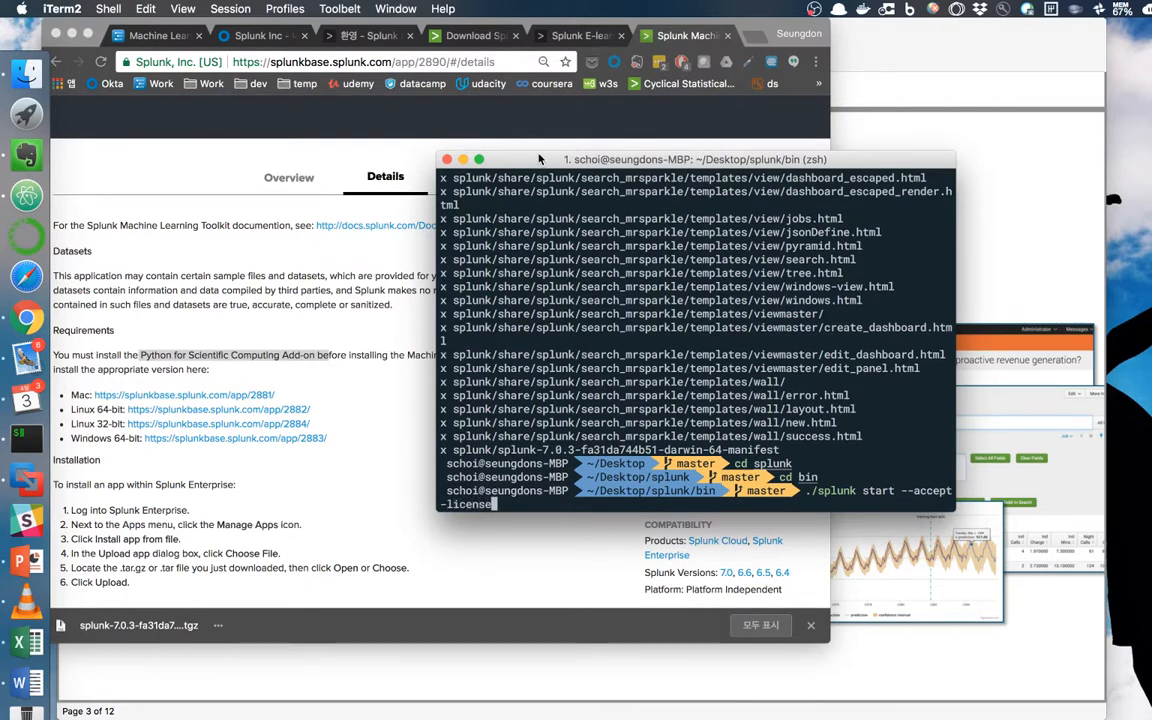
{"action": "left_click_drag", "start_coordinate": [538, 159], "coordinate": [293, 111]}
{"action": "left_click_drag", "start_coordinate": [702, 462], "coordinate": [923, 612]}
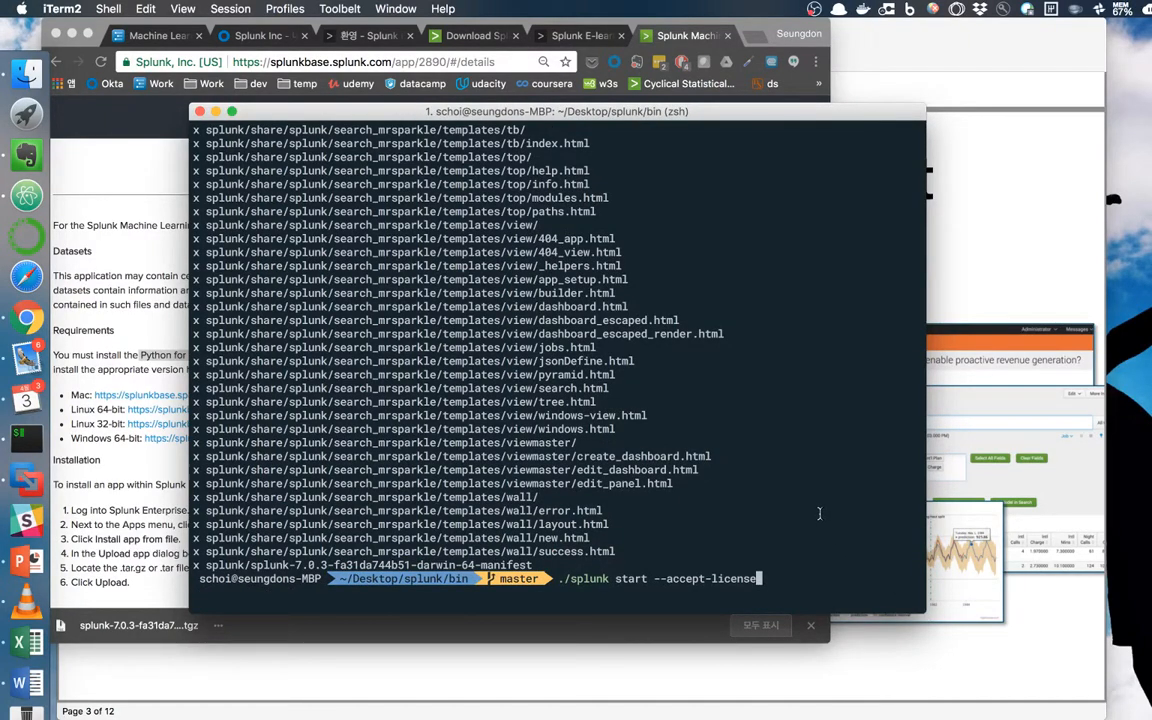
{"action": "key", "text": "Return"}
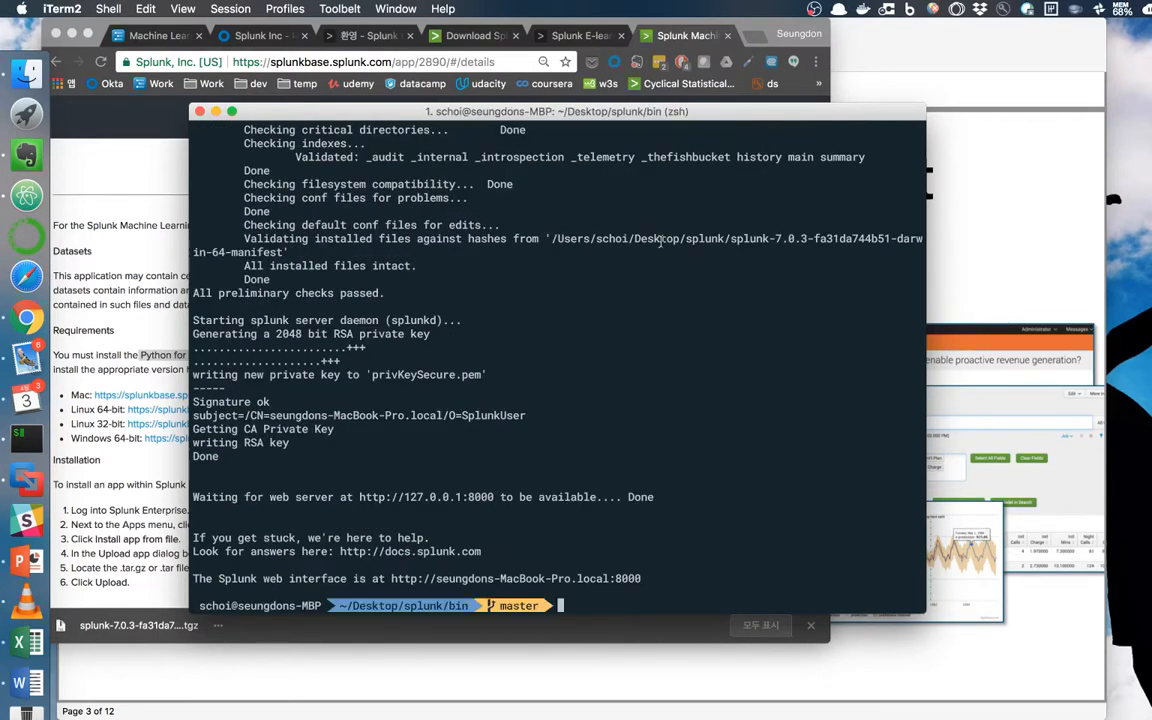
Open local Splunk in a new tab, sign in, and save a new administrator password.
{"action": "left_click", "coordinate": [757, 37]}
{"action": "type", "text": "local"}
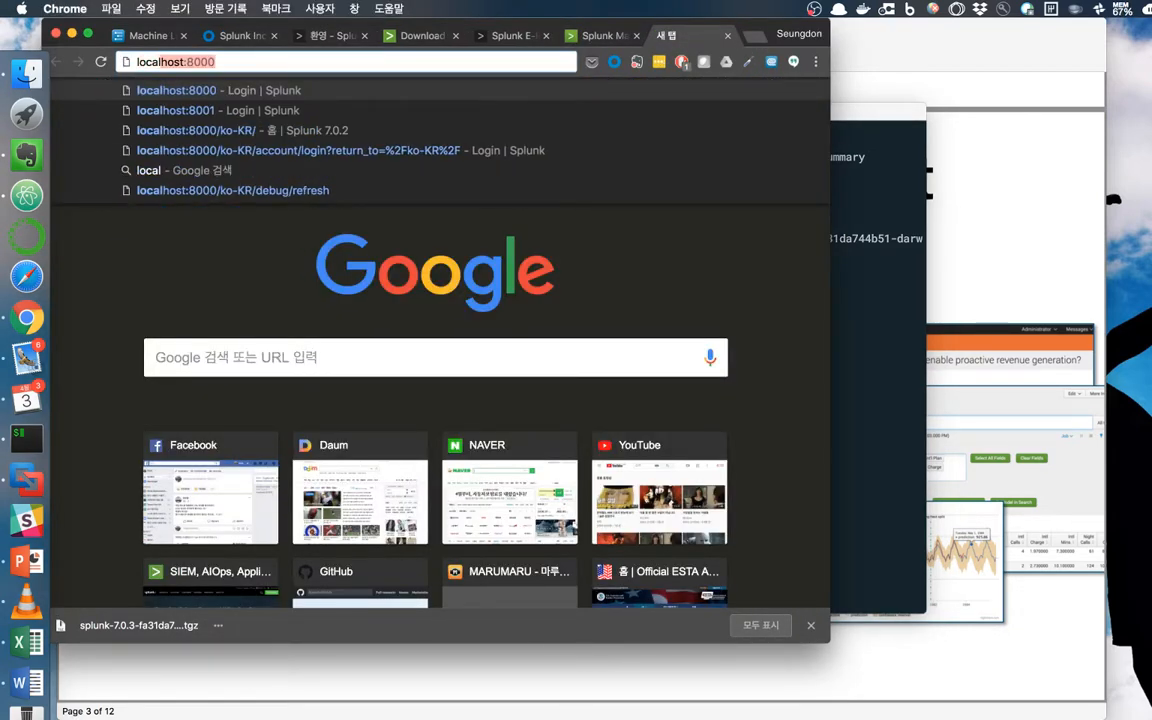
{"action": "key", "text": "Return"}
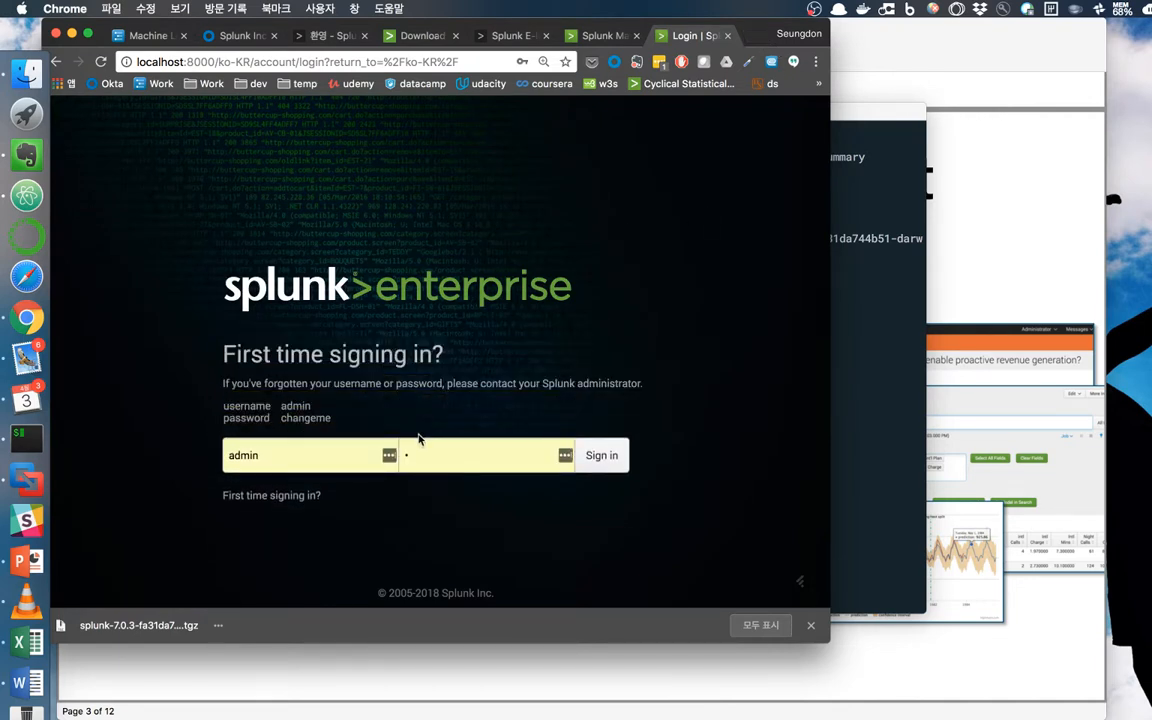
{"action": "left_click", "coordinate": [421, 455]}
{"action": "type", "text": "ch"}
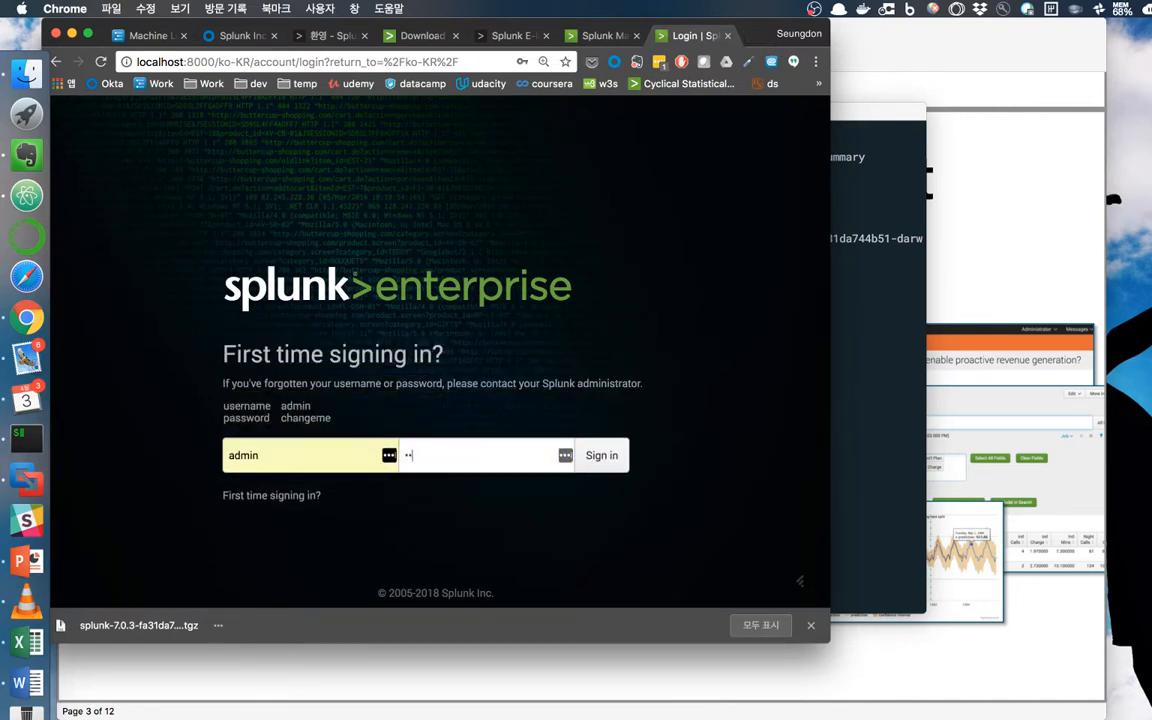
{"action": "left_click", "coordinate": [811, 625]}
{"action": "left_click", "coordinate": [599, 466]}
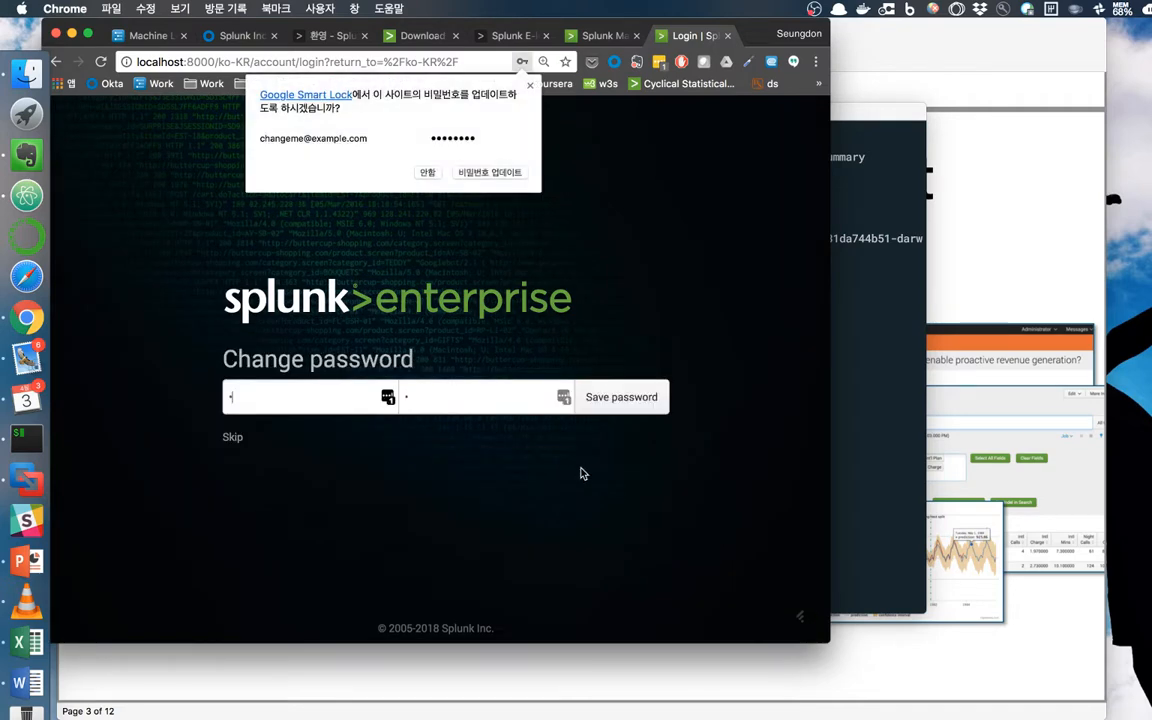
{"action": "left_click", "coordinate": [625, 410]}
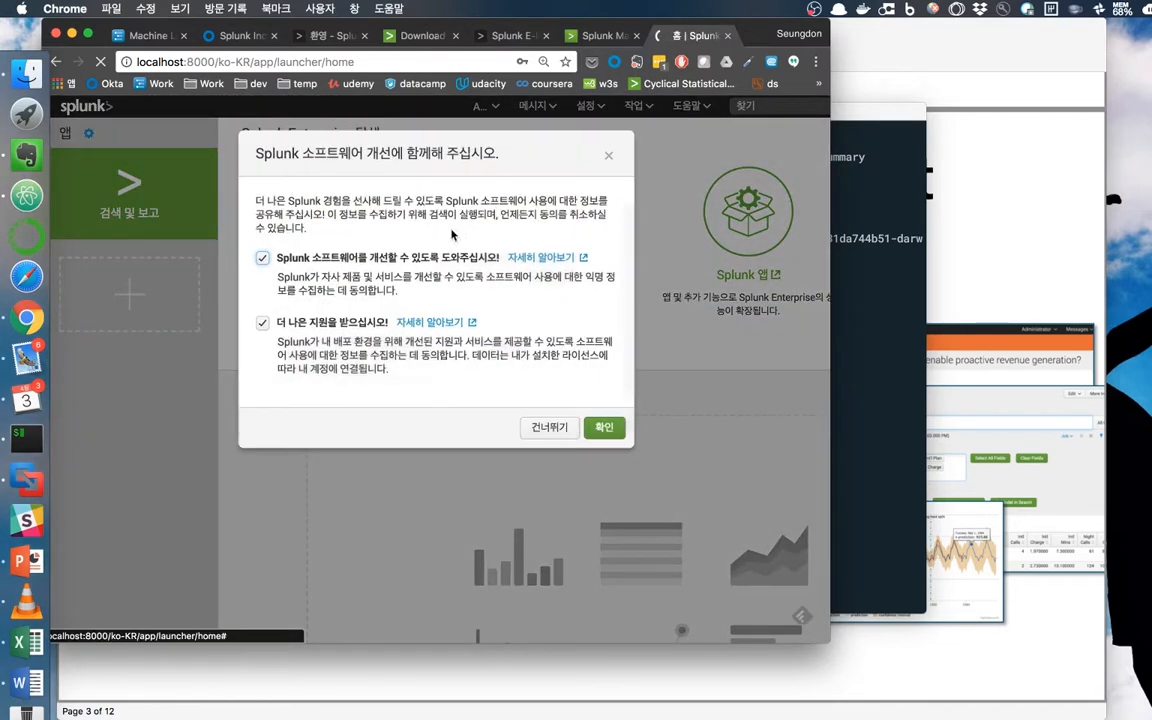
Uncheck both data-sharing consent boxes and skip the prompt.
{"action": "left_click", "coordinate": [264, 259]}
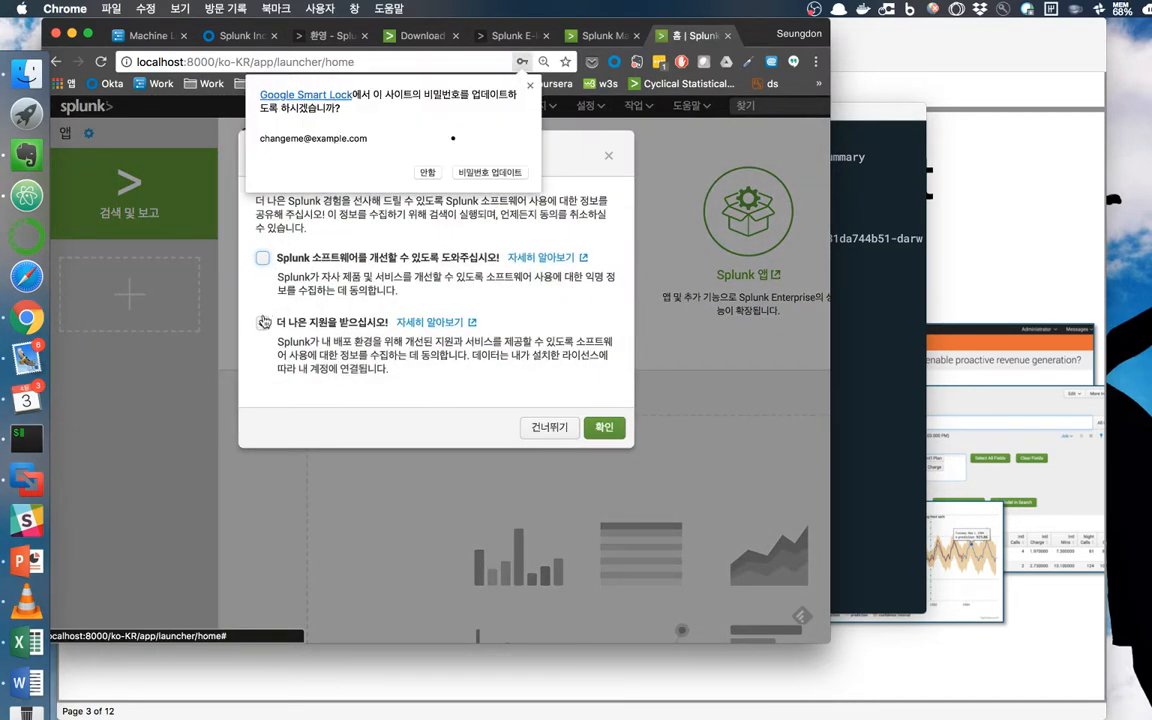
{"action": "left_click", "coordinate": [262, 322]}
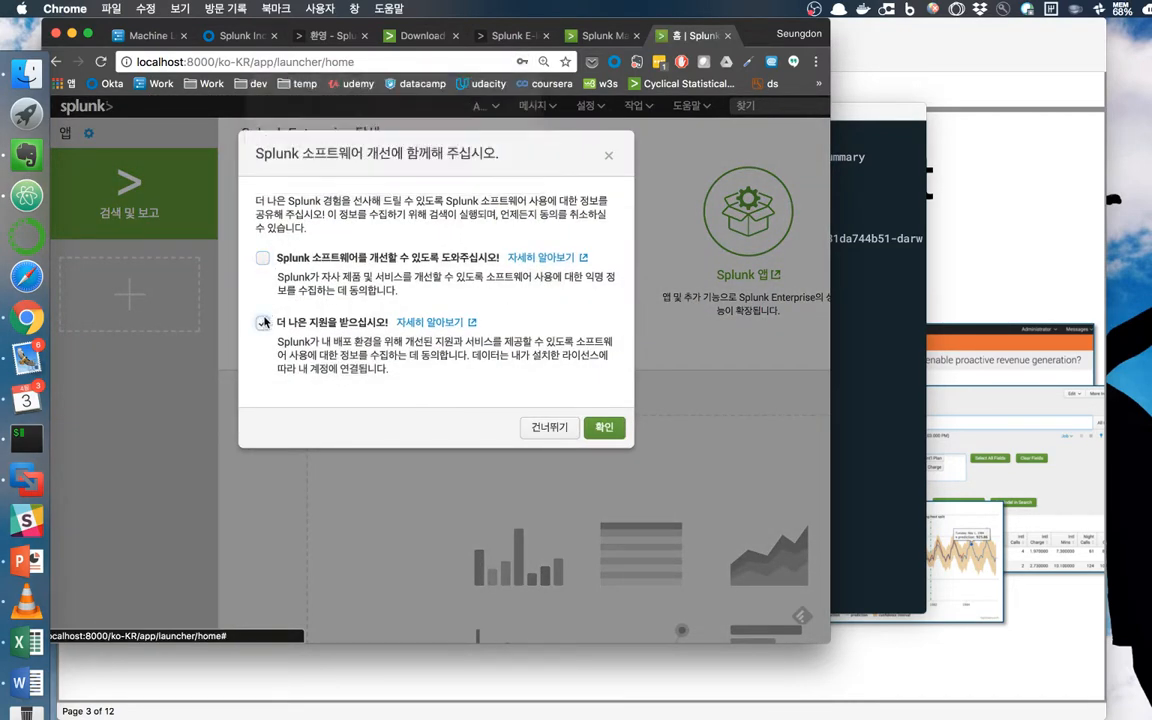
{"action": "left_click", "coordinate": [553, 430]}
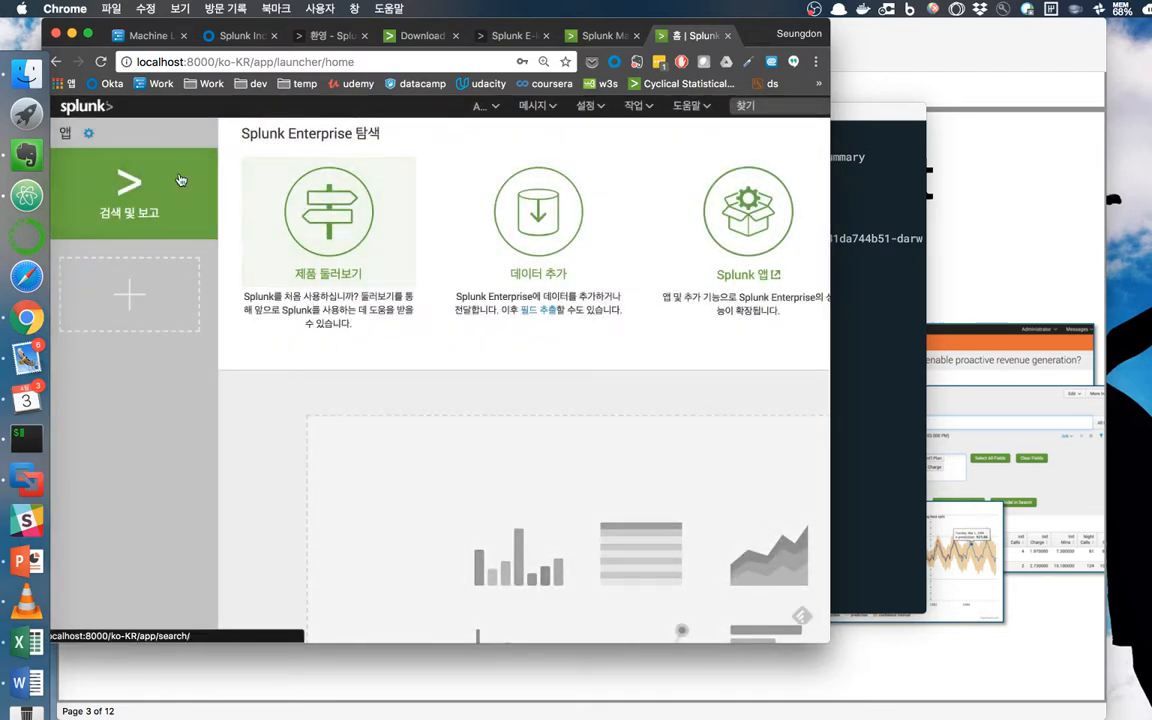
Install python-for-scientific-computing-for-mac_12.tgz from the Desktop via Install app from file.
{"action": "left_click", "coordinate": [89, 135]}
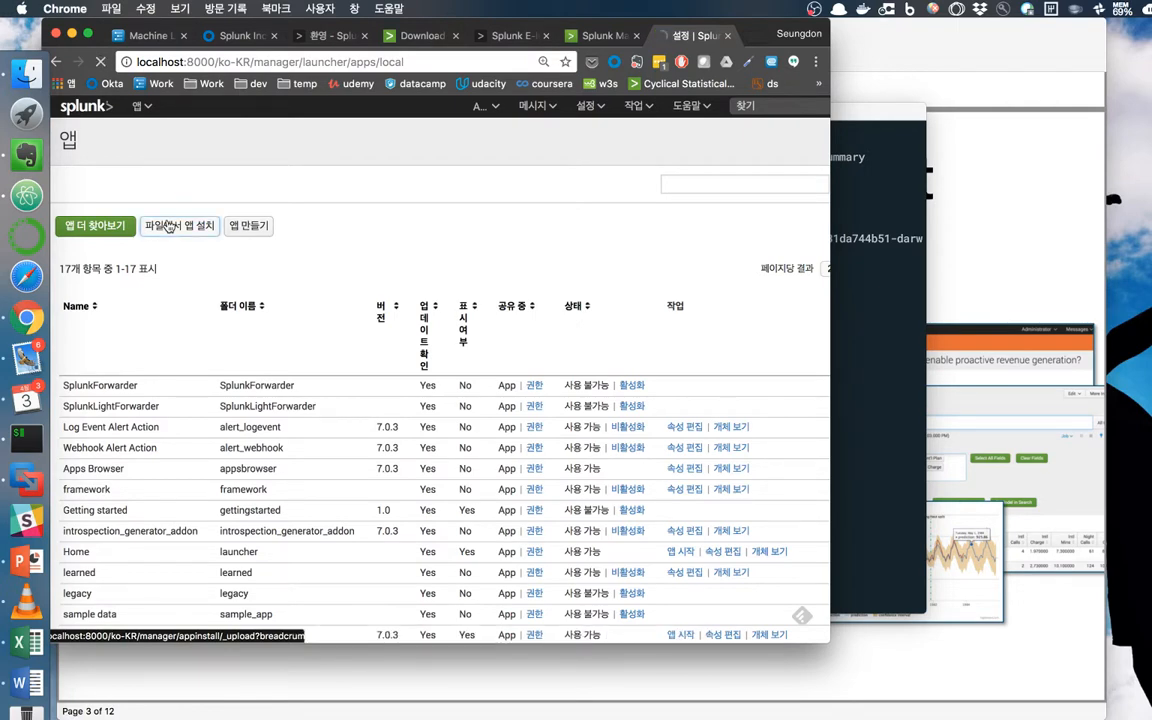
{"action": "left_click", "coordinate": [163, 221]}
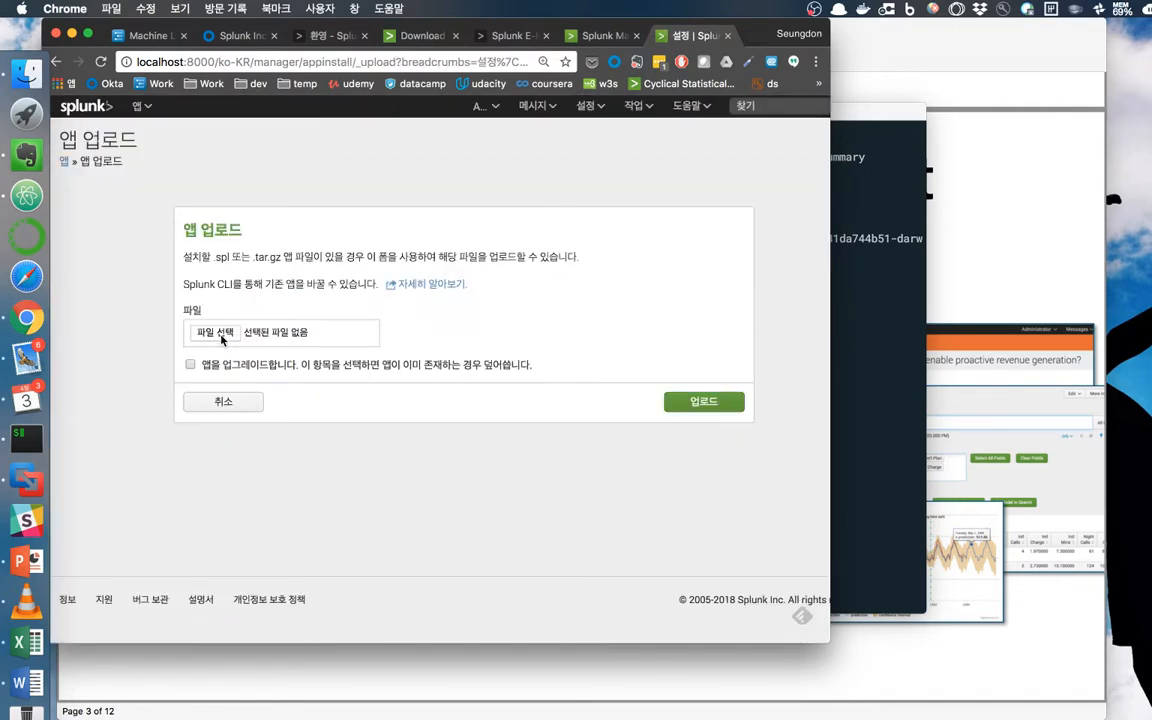
{"action": "left_click", "coordinate": [222, 339]}
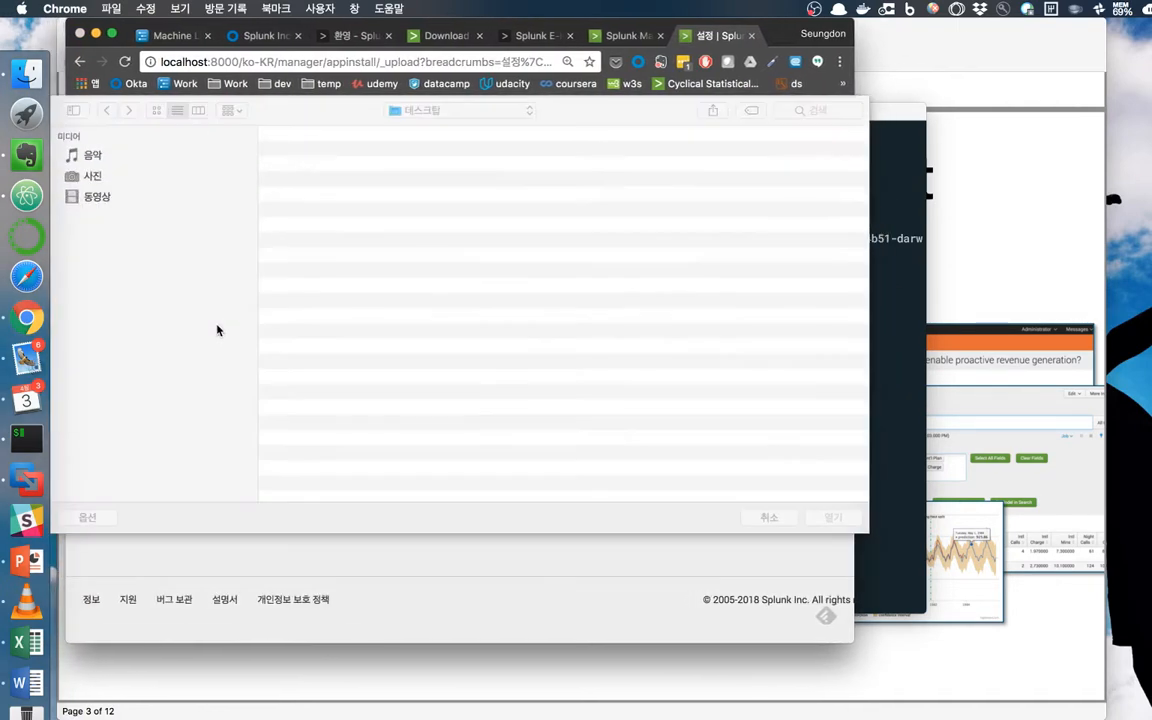
{"action": "left_click", "coordinate": [385, 258]}
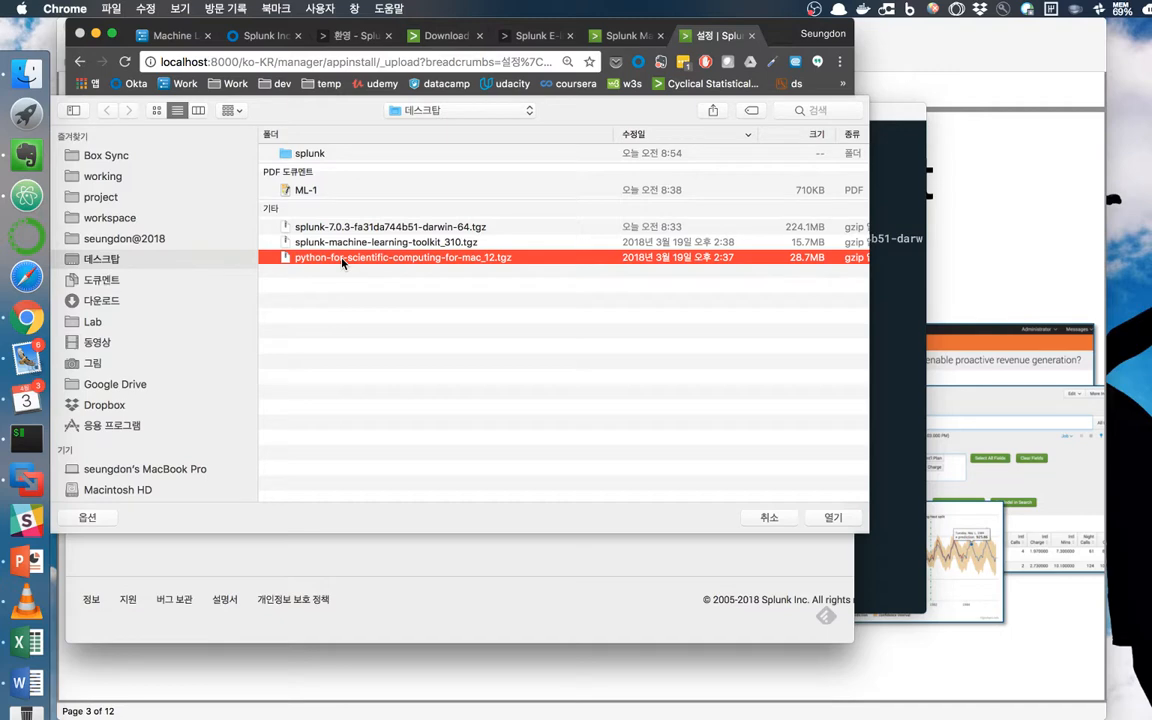
{"action": "double_click", "coordinate": [342, 262]}
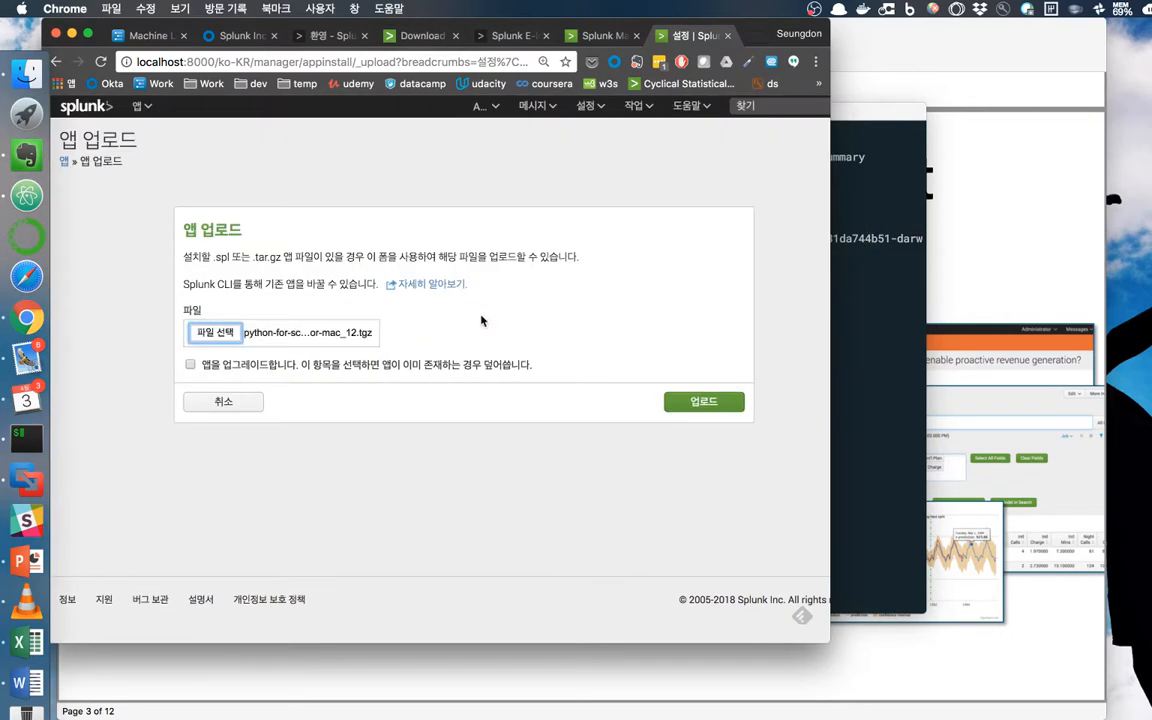
{"action": "left_click", "coordinate": [686, 416]}
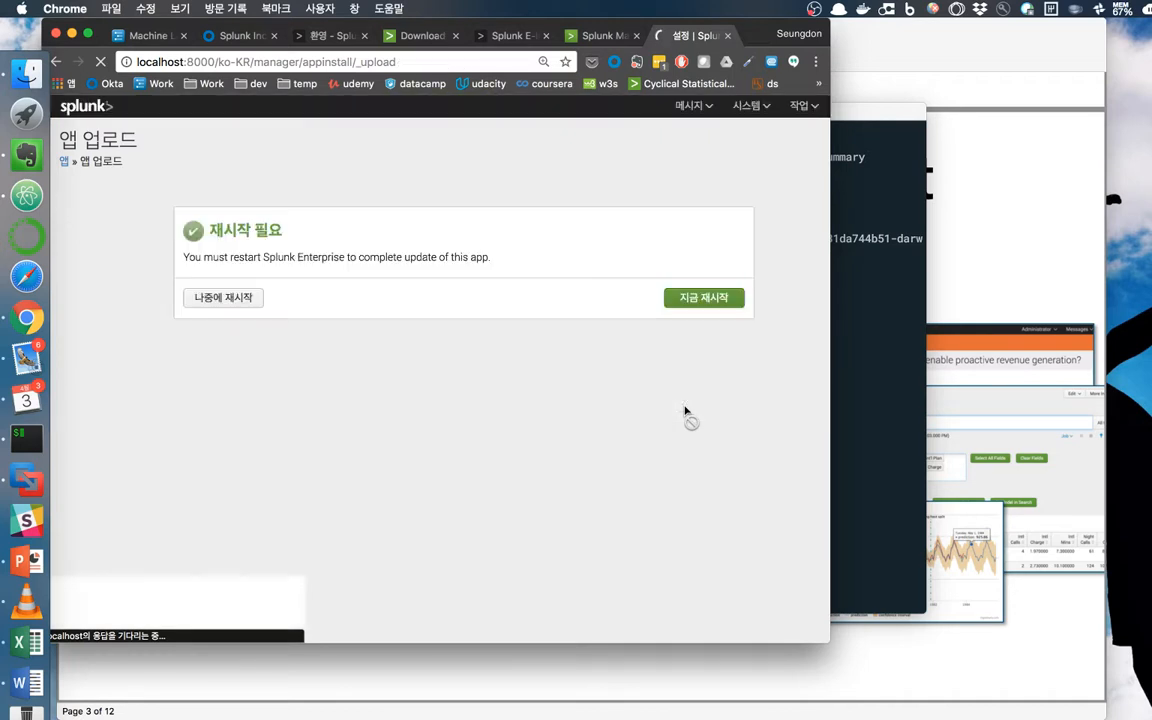
Postpone the restart, upload splunk-machine-learning-toolkit_310.tgz, then restart Splunk now and confirm.
{"action": "left_click", "coordinate": [224, 300]}
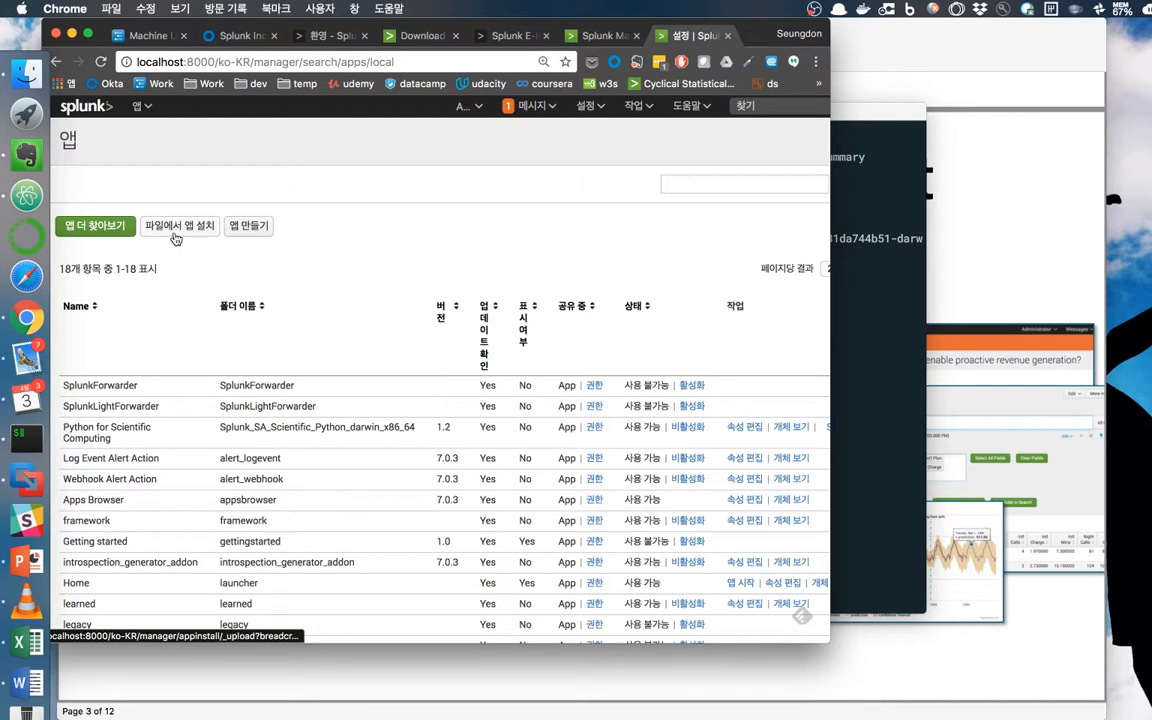
{"action": "left_click", "coordinate": [175, 237]}
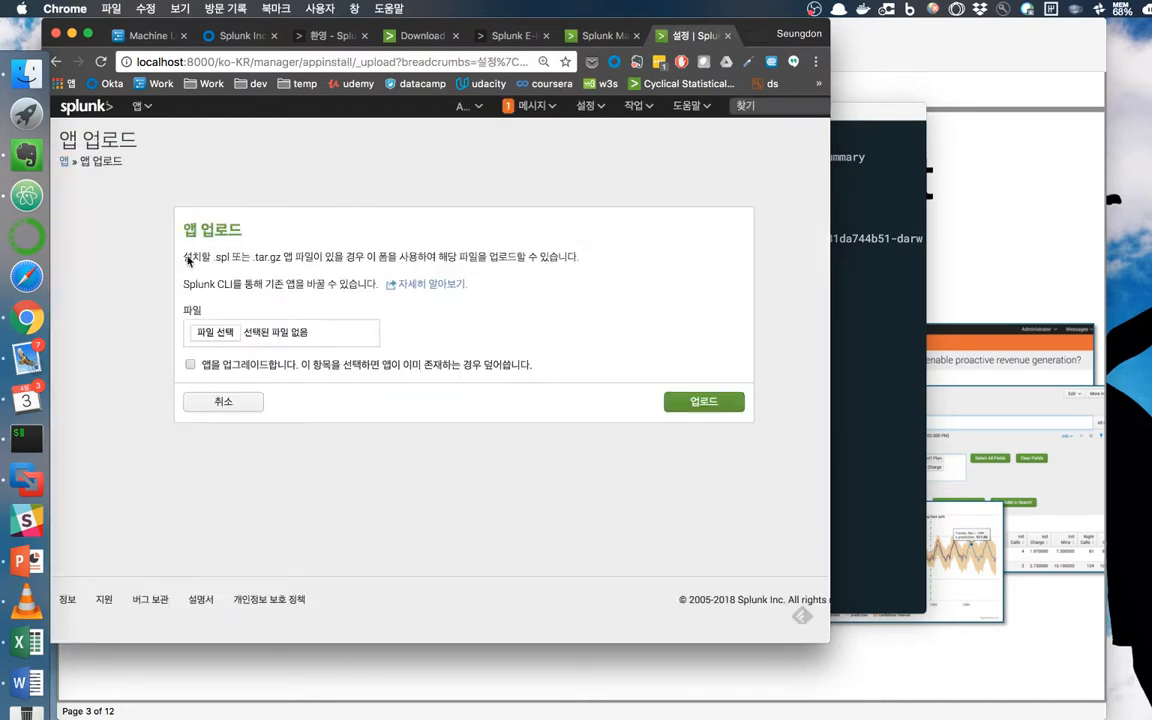
{"action": "left_click", "coordinate": [209, 335]}
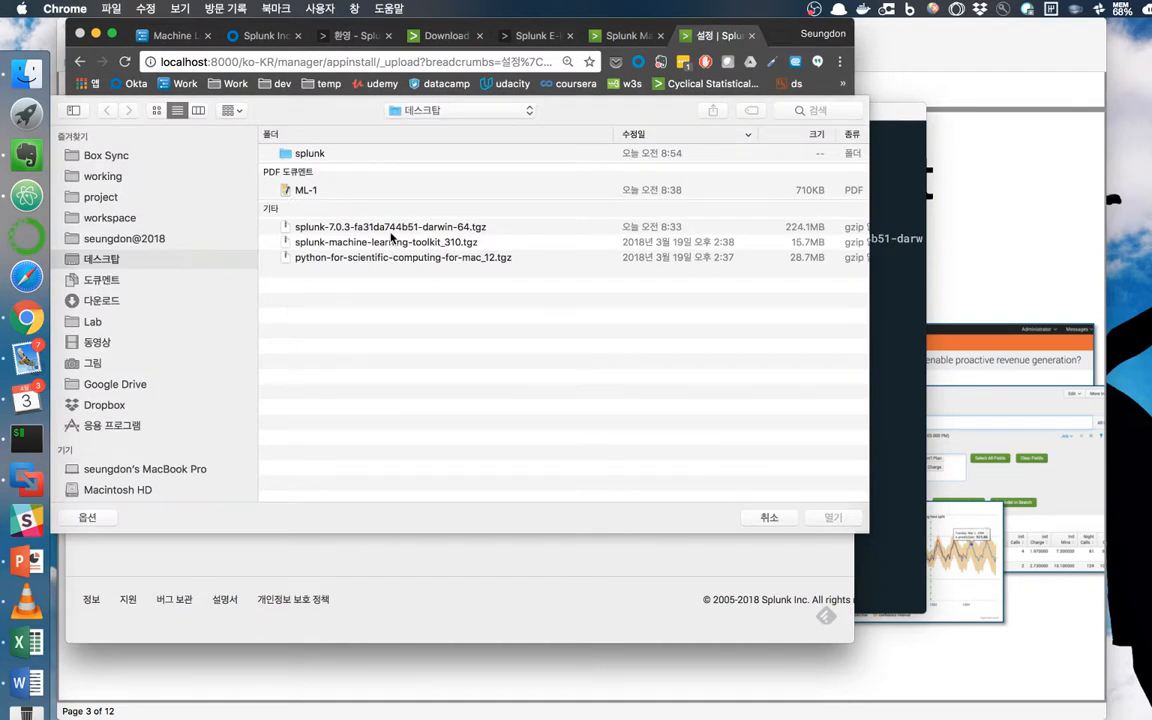
{"action": "left_click", "coordinate": [362, 243]}
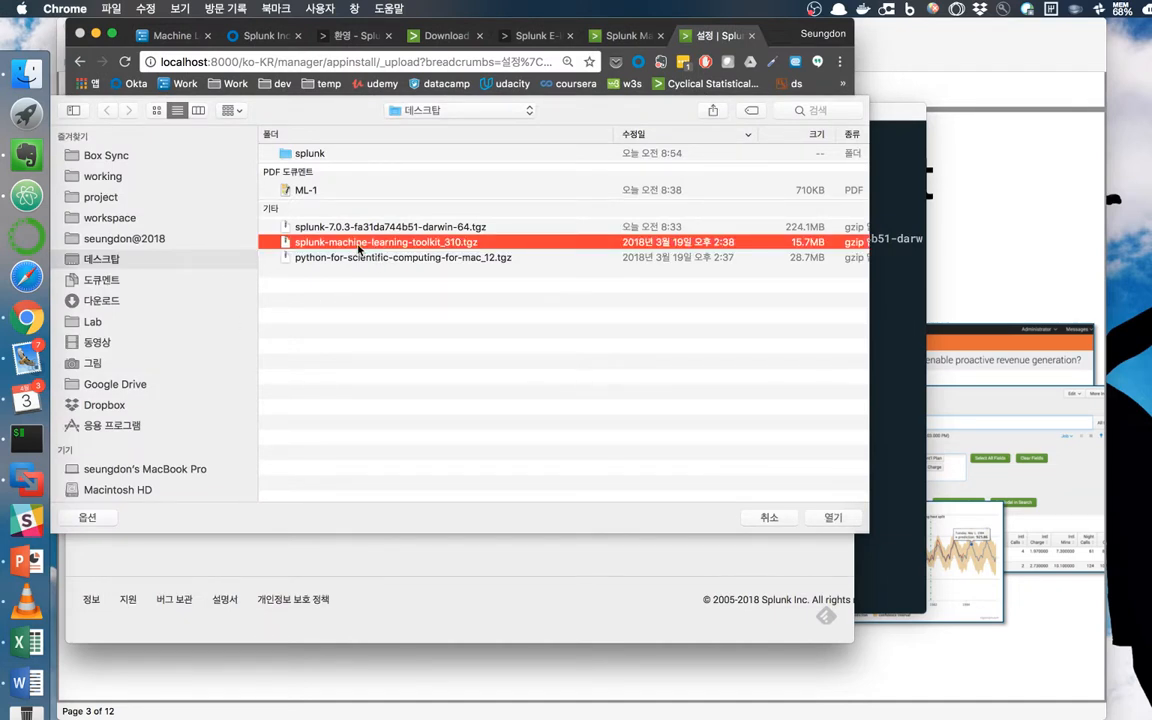
{"action": "double_click", "coordinate": [362, 245]}
{"action": "left_click", "coordinate": [680, 402]}
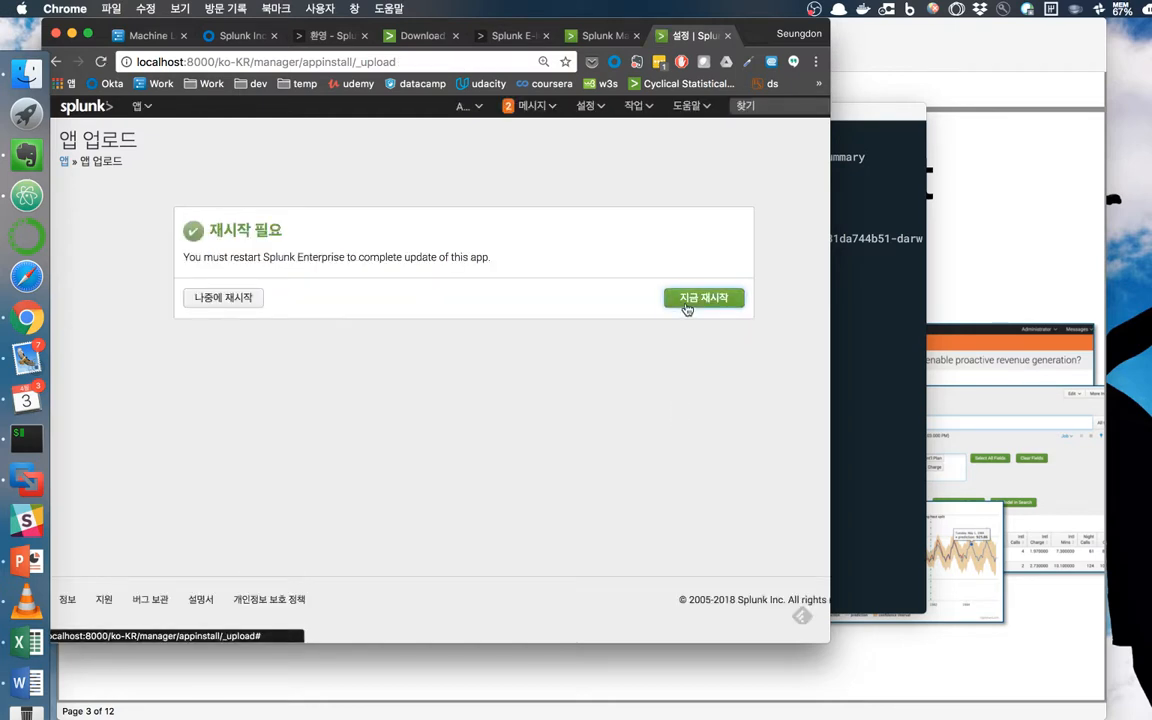
{"action": "left_click", "coordinate": [687, 308]}
{"action": "left_click", "coordinate": [591, 176]}
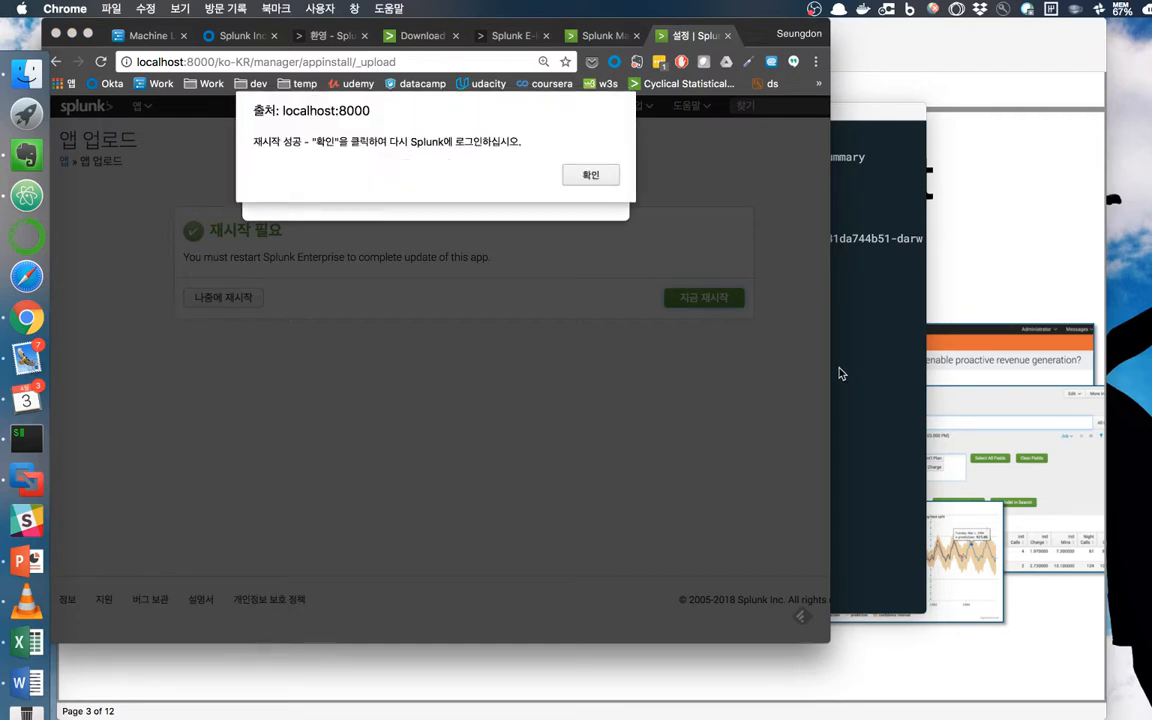
Acknowledge the restart alert, sign back in, and return to the launcher home listing the toolkit.
{"action": "left_click", "coordinate": [602, 180]}
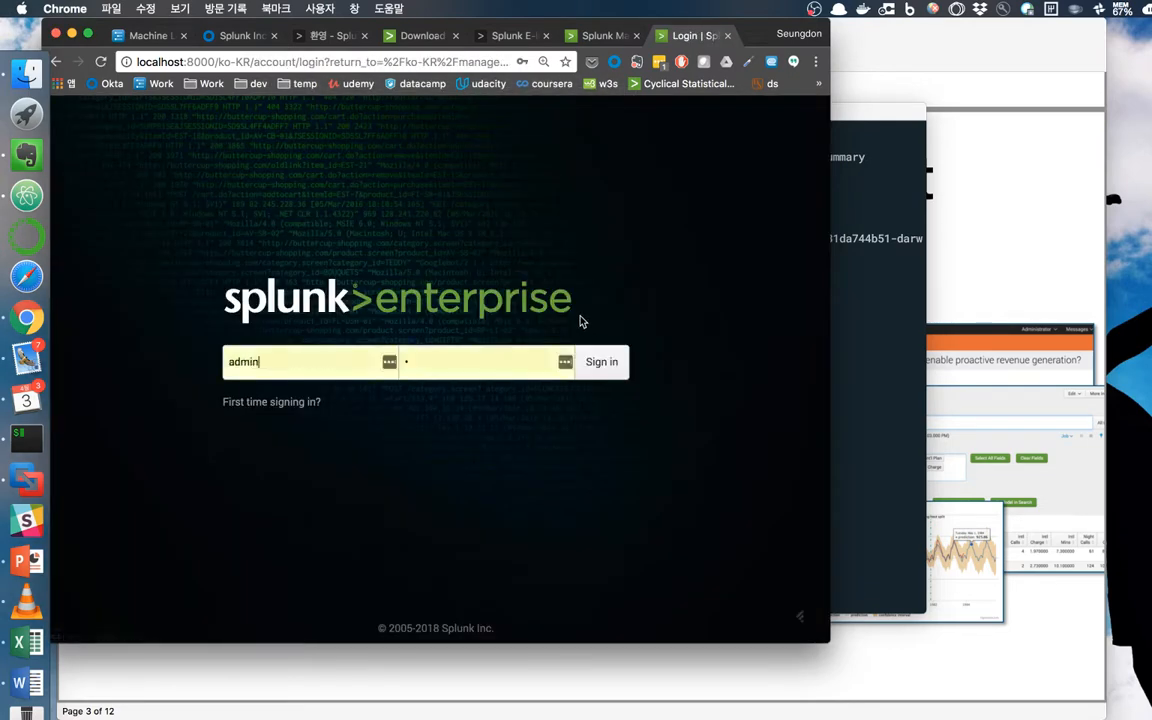
{"action": "left_click", "coordinate": [607, 367]}
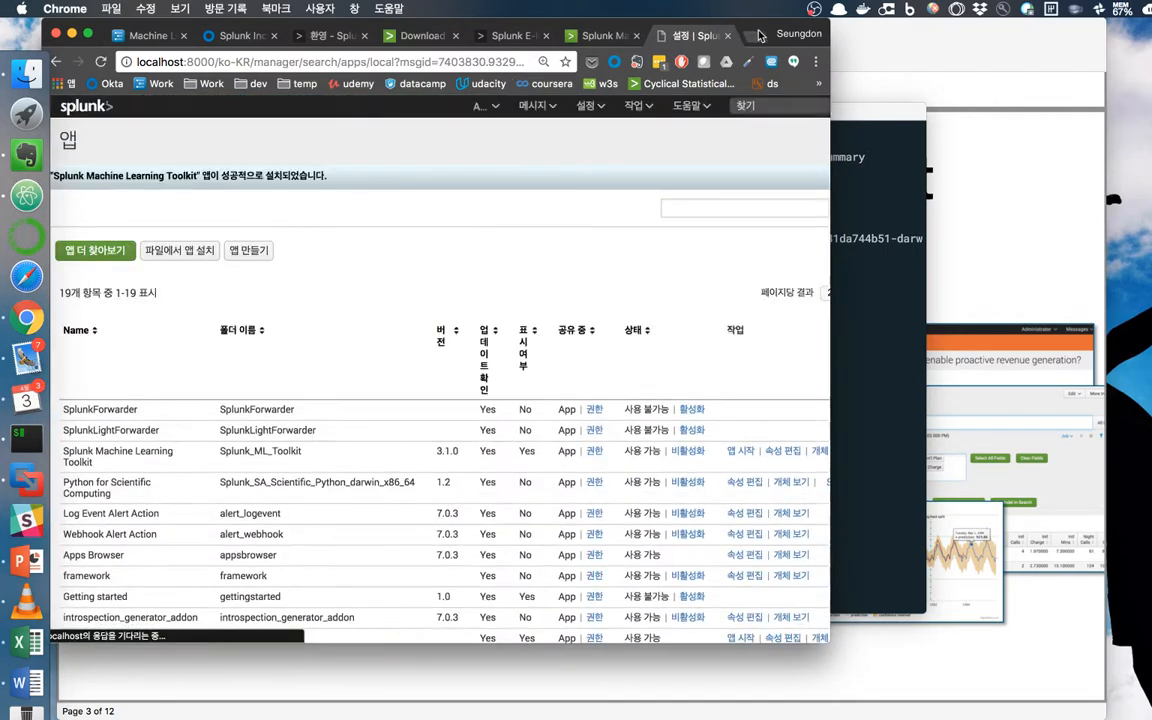
{"action": "left_click_drag", "start_coordinate": [759, 35], "coordinate": [795, 35]}
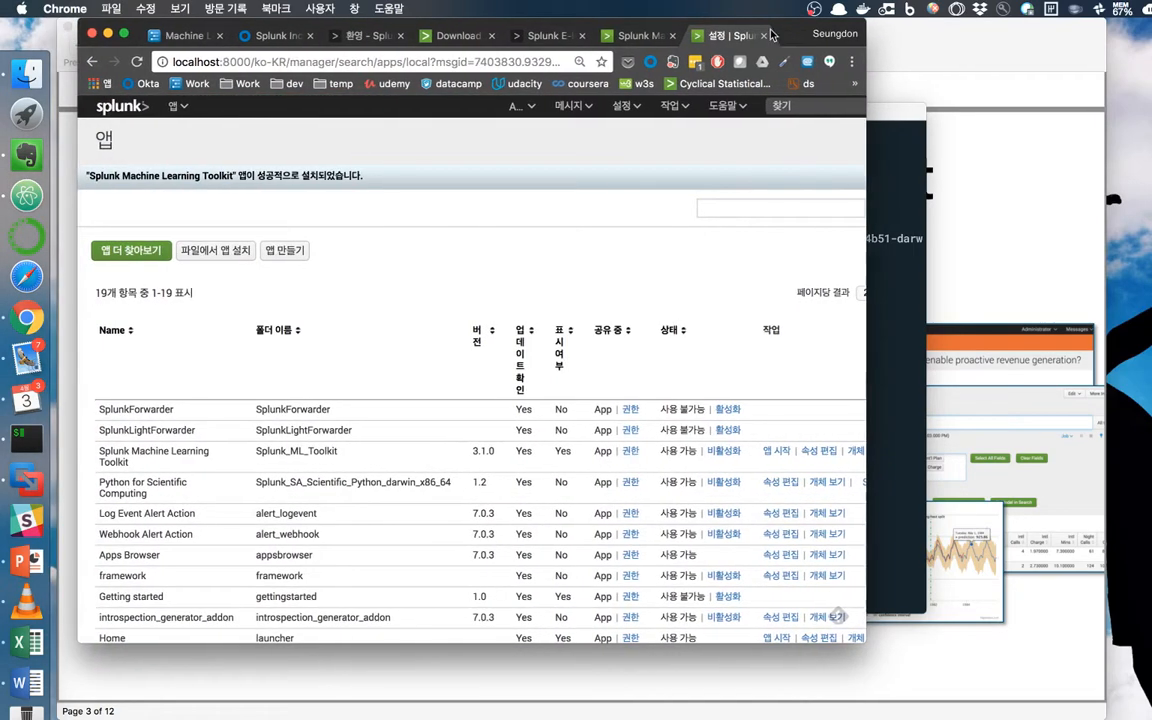
{"action": "left_click", "coordinate": [120, 108]}
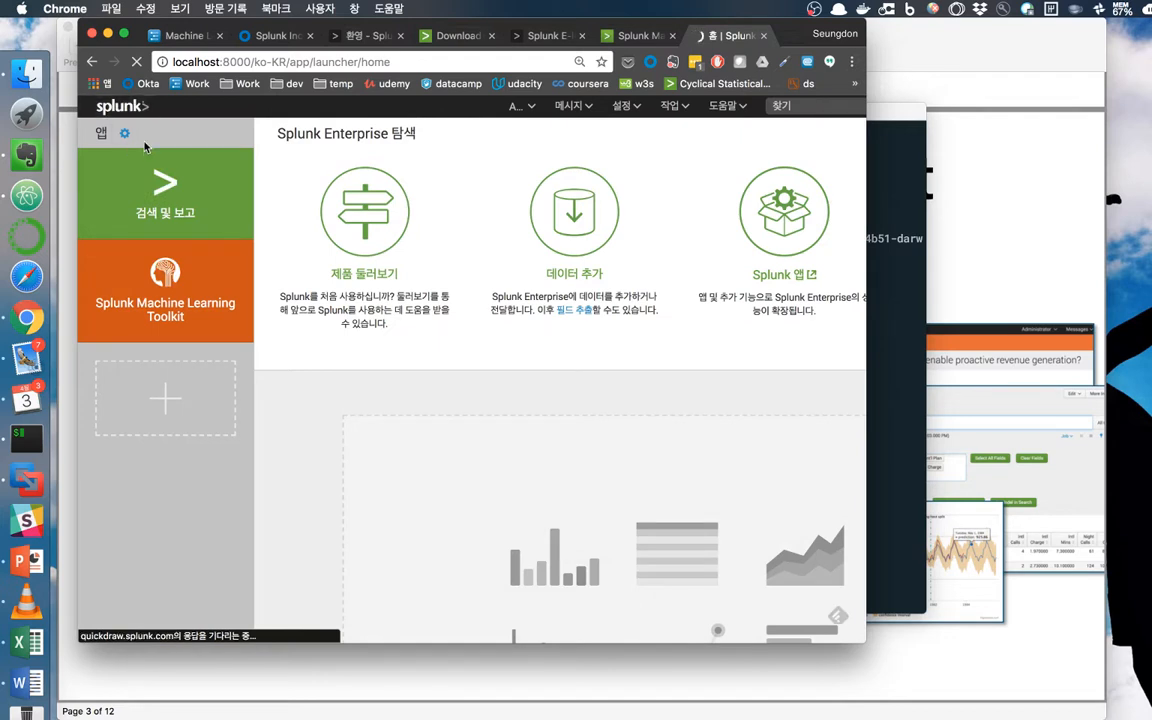
Open the Machine Learning Toolkit app, maximize Chrome, and skip the tour to reach Showcase.
{"action": "left_click", "coordinate": [167, 303]}
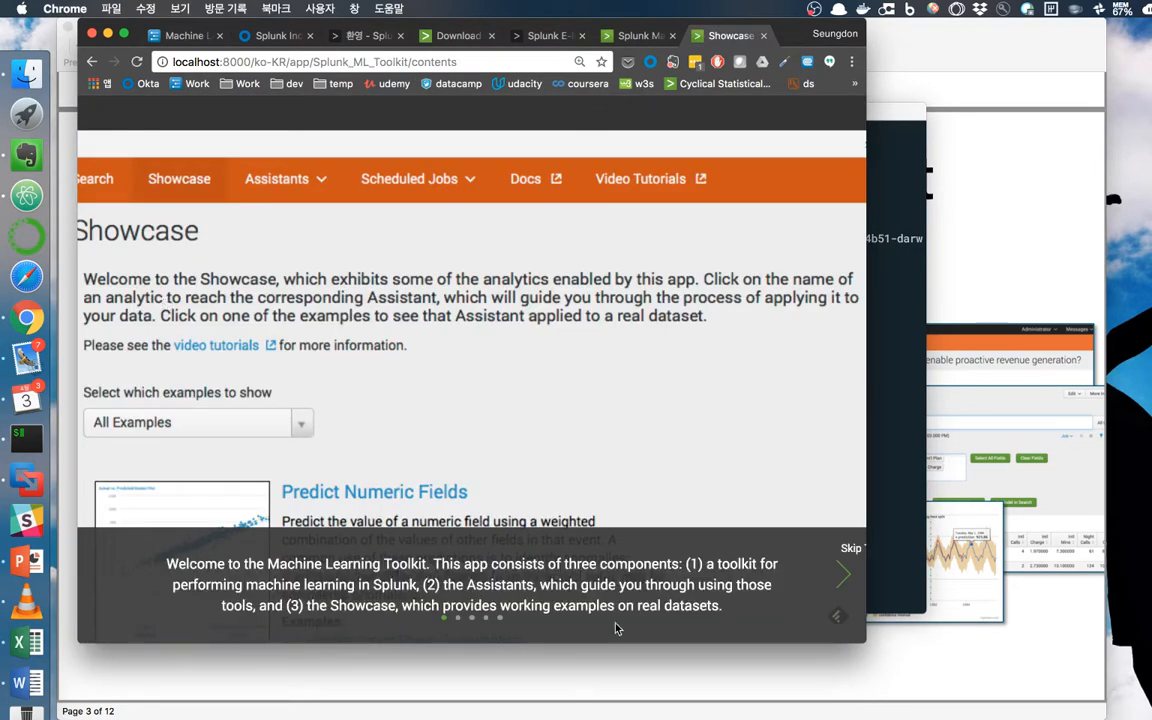
{"action": "left_click_drag", "start_coordinate": [855, 640], "coordinate": [1147, 716]}
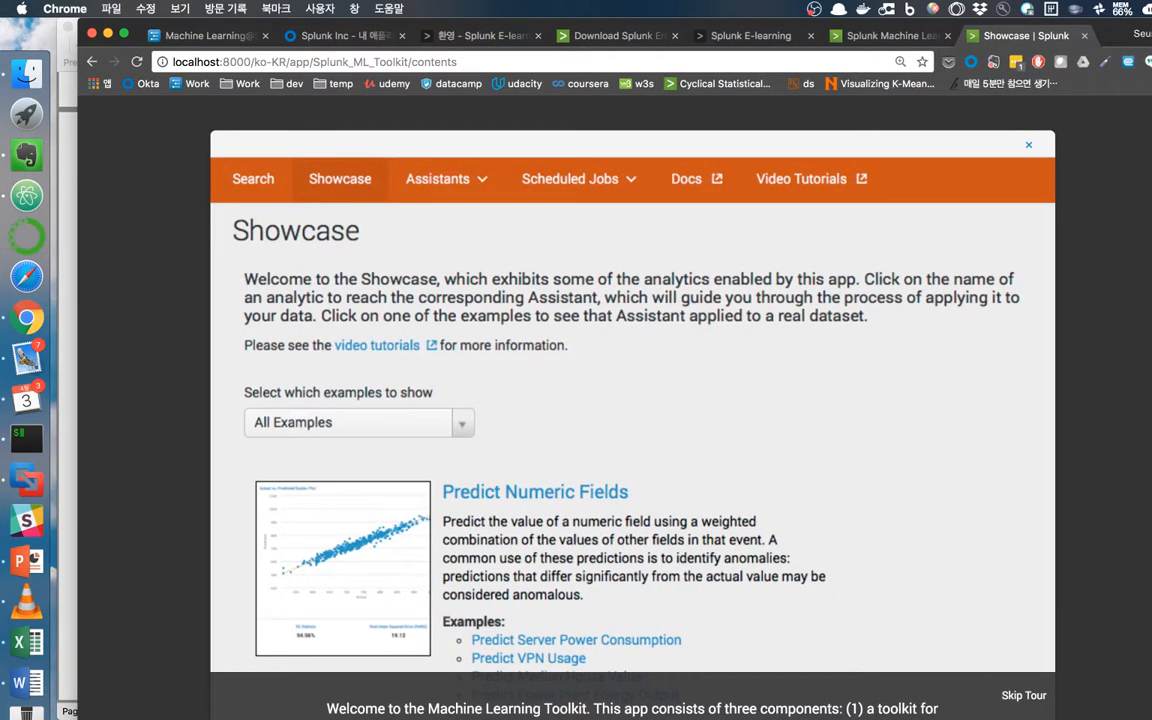
{"action": "left_click", "coordinate": [1016, 697]}
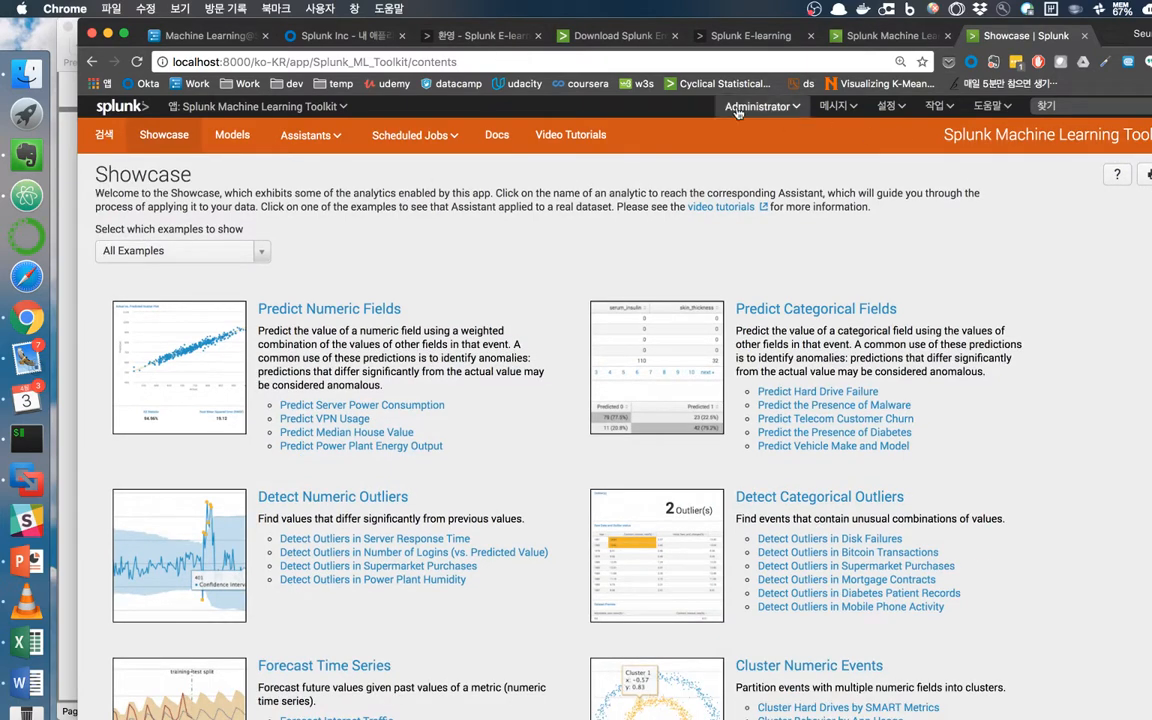
{"action": "scroll", "coordinate": [706, 134], "scroll_direction": "right", "scroll_amount": 1}
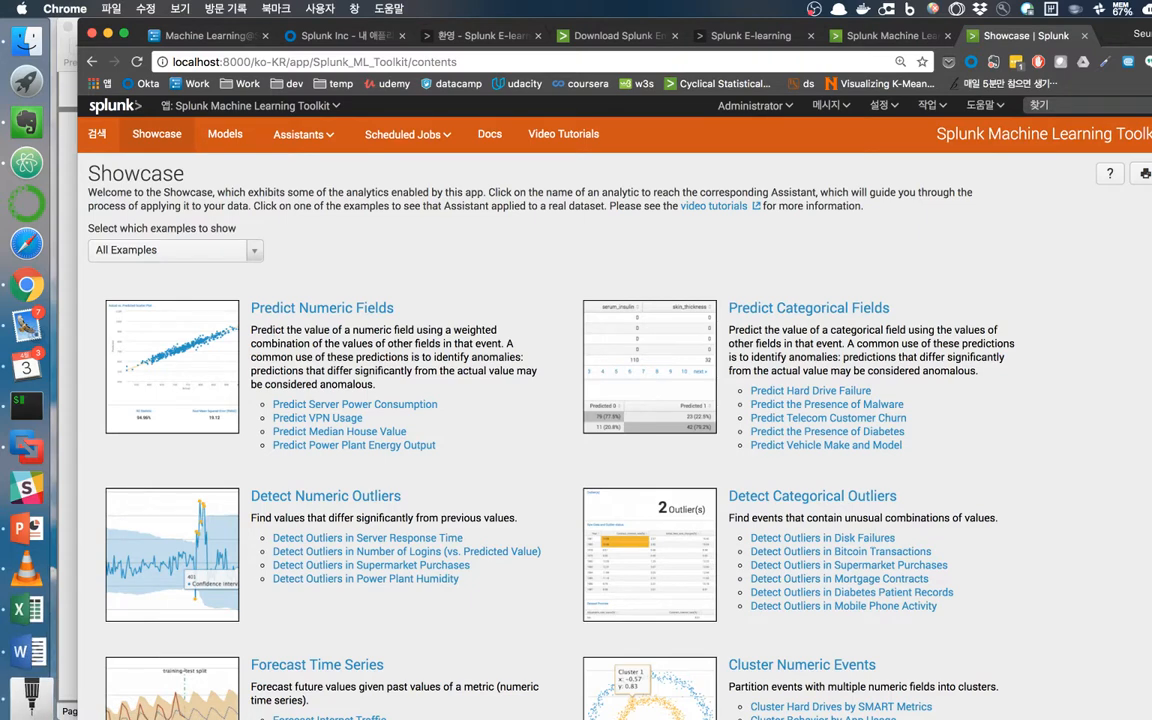
Bring the ML-1 deck forward in Skim and scroll to the MLTK slide on page 4.
{"action": "left_click", "coordinate": [30, 690]}
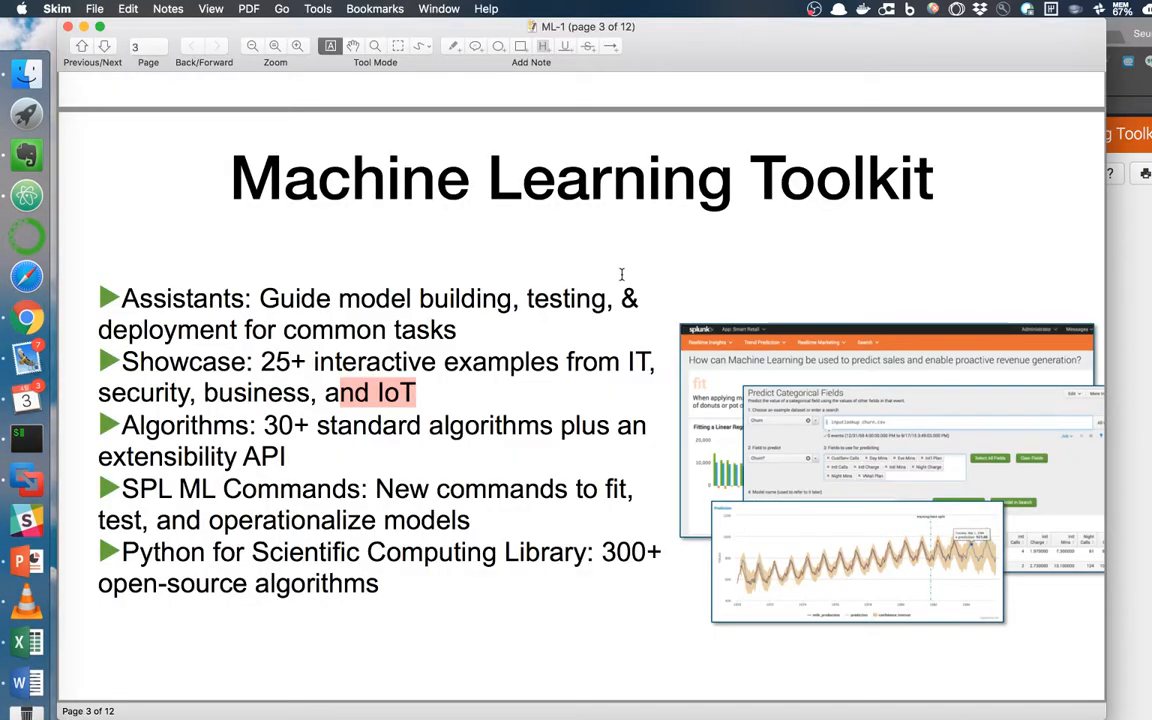
{"action": "left_click", "coordinate": [1126, 250]}
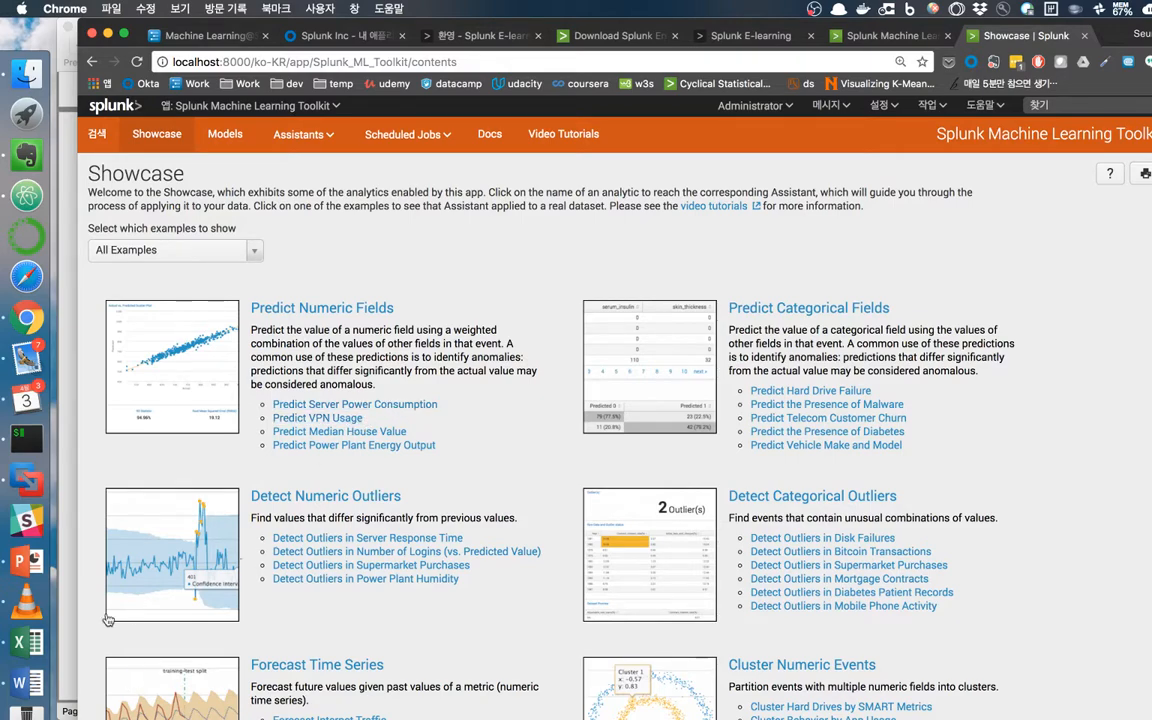
{"action": "left_click", "coordinate": [26, 694]}
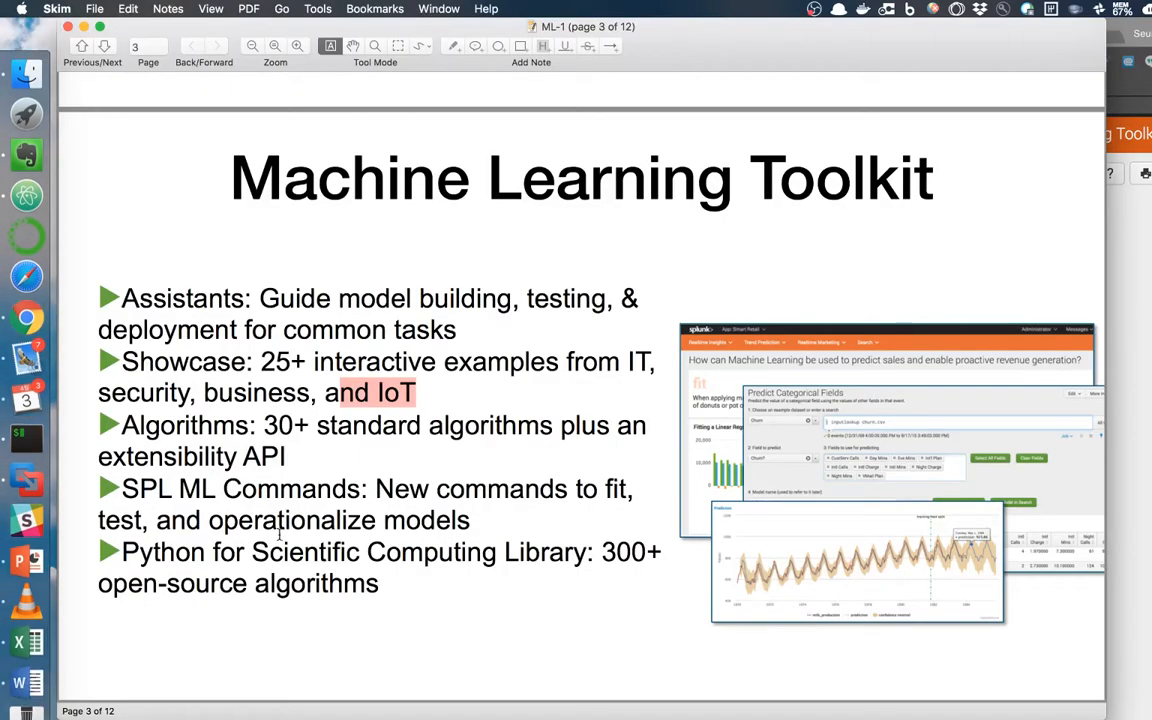
{"action": "scroll", "coordinate": [279, 535], "scroll_direction": "down", "scroll_amount": 10}
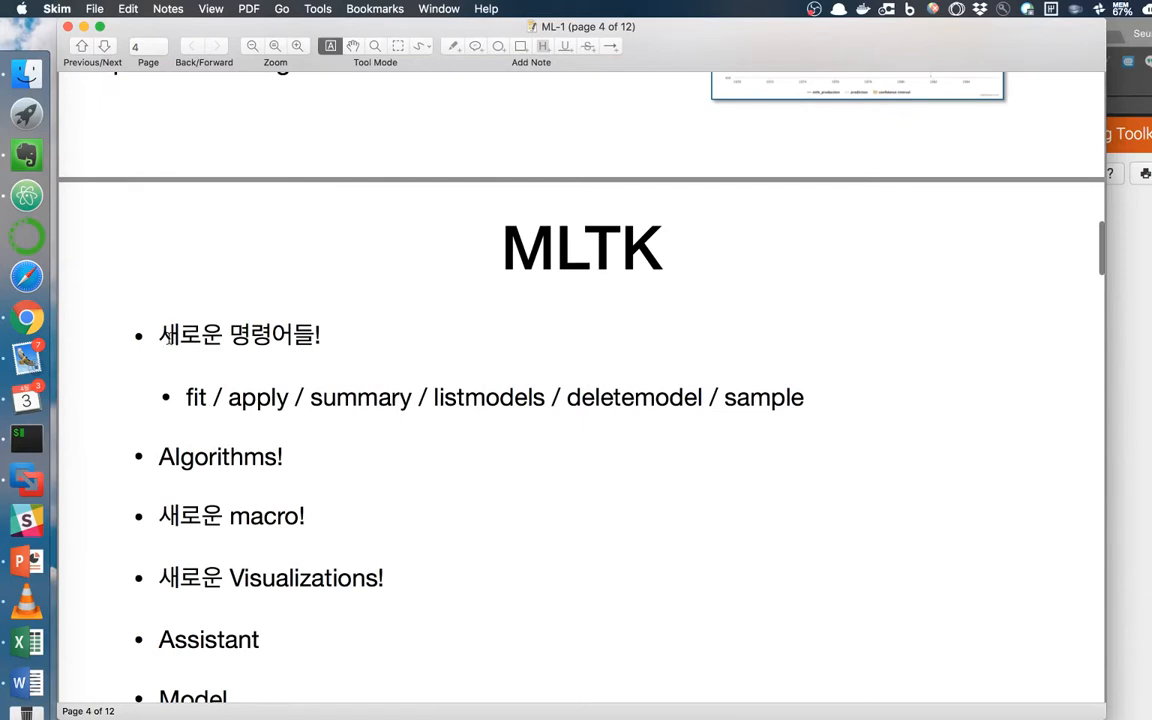
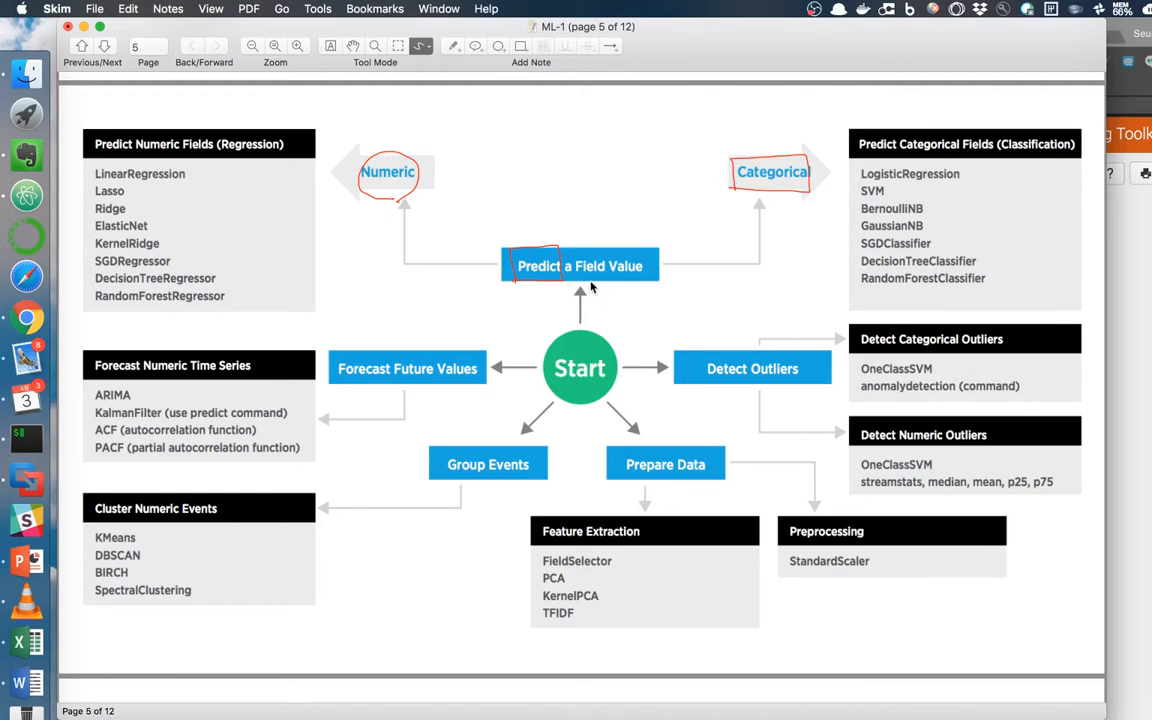
Draw a red arrow down the regression algorithm list and underline the Predict Numeric Fields (Regression) header.
{"action": "mouse_move", "coordinate": [229, 184]}
{"action": "left_mouse_down"}
{"action": "mouse_move", "coordinate": [255, 205]}
{"action": "mouse_move", "coordinate": [265, 258]}
{"action": "mouse_move", "coordinate": [250, 297]}
{"action": "left_mouse_up"}
{"action": "mouse_move", "coordinate": [140, 160]}
{"action": "left_mouse_down"}
{"action": "mouse_move", "coordinate": [277, 162]}
{"action": "mouse_move", "coordinate": [280, 128]}
{"action": "mouse_move", "coordinate": [209, 158]}
{"action": "left_mouse_up"}
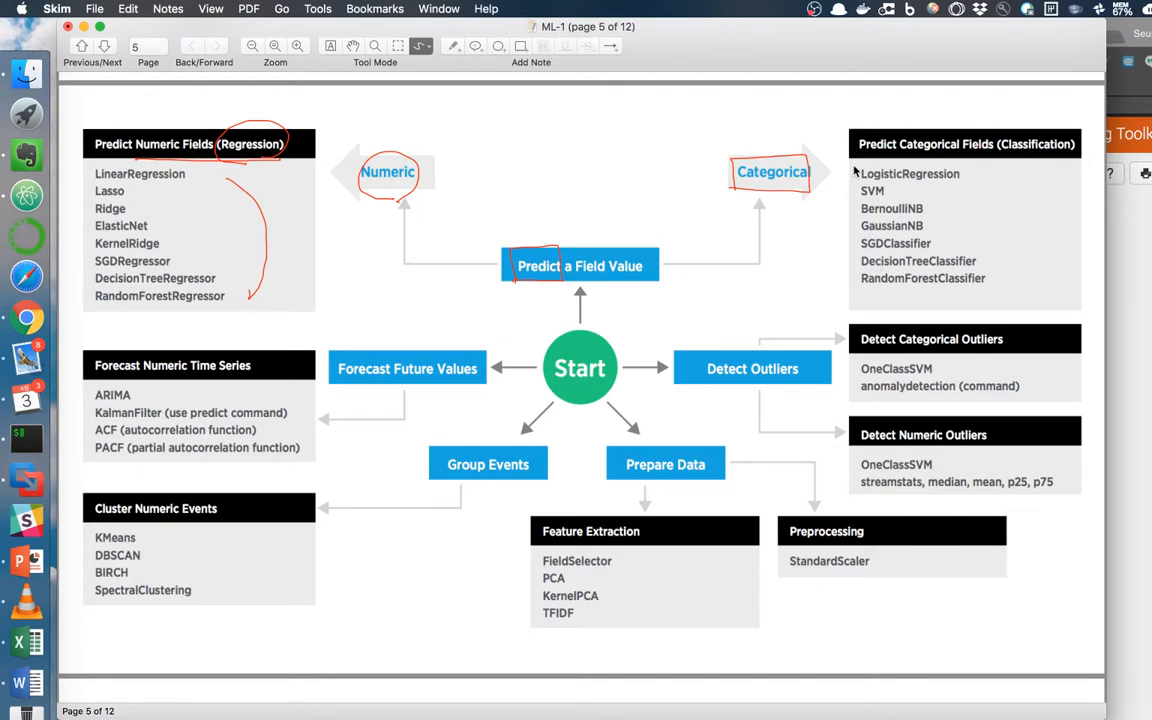
Mark the classification list, Forecast Future Values, Detect Outliers, and the Feature Extraction and Preprocessing boxes in red.
{"action": "mouse_move", "coordinate": [851, 180]}
{"action": "left_mouse_down"}
{"action": "mouse_move", "coordinate": [831, 228]}
{"action": "mouse_move", "coordinate": [849, 287]}
{"action": "left_mouse_up"}
{"action": "mouse_move", "coordinate": [400, 350]}
{"action": "left_mouse_down"}
{"action": "mouse_move", "coordinate": [345, 340]}
{"action": "mouse_move", "coordinate": [363, 398]}
{"action": "mouse_move", "coordinate": [378, 396]}
{"action": "left_mouse_up"}
{"action": "mouse_move", "coordinate": [758, 392]}
{"action": "left_mouse_down"}
{"action": "mouse_move", "coordinate": [786, 392]}
{"action": "mouse_move", "coordinate": [743, 391]}
{"action": "mouse_move", "coordinate": [768, 397]}
{"action": "left_mouse_up"}
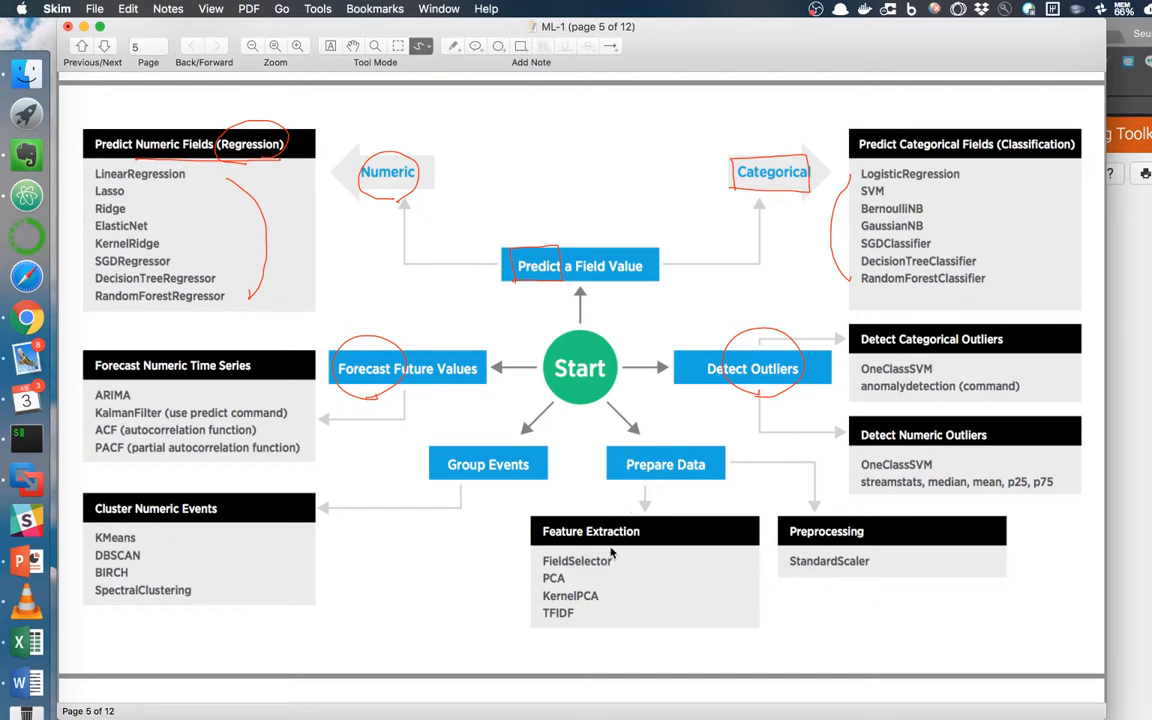
{"action": "mouse_move", "coordinate": [580, 554]}
{"action": "left_mouse_down"}
{"action": "mouse_move", "coordinate": [611, 516]}
{"action": "mouse_move", "coordinate": [593, 552]}
{"action": "left_mouse_up"}
{"action": "mouse_move", "coordinate": [834, 544]}
{"action": "left_mouse_down"}
{"action": "mouse_move", "coordinate": [817, 545]}
{"action": "mouse_move", "coordinate": [862, 575]}
{"action": "left_mouse_up"}
{"action": "left_click_drag", "start_coordinate": [537, 567], "coordinate": [543, 630]}
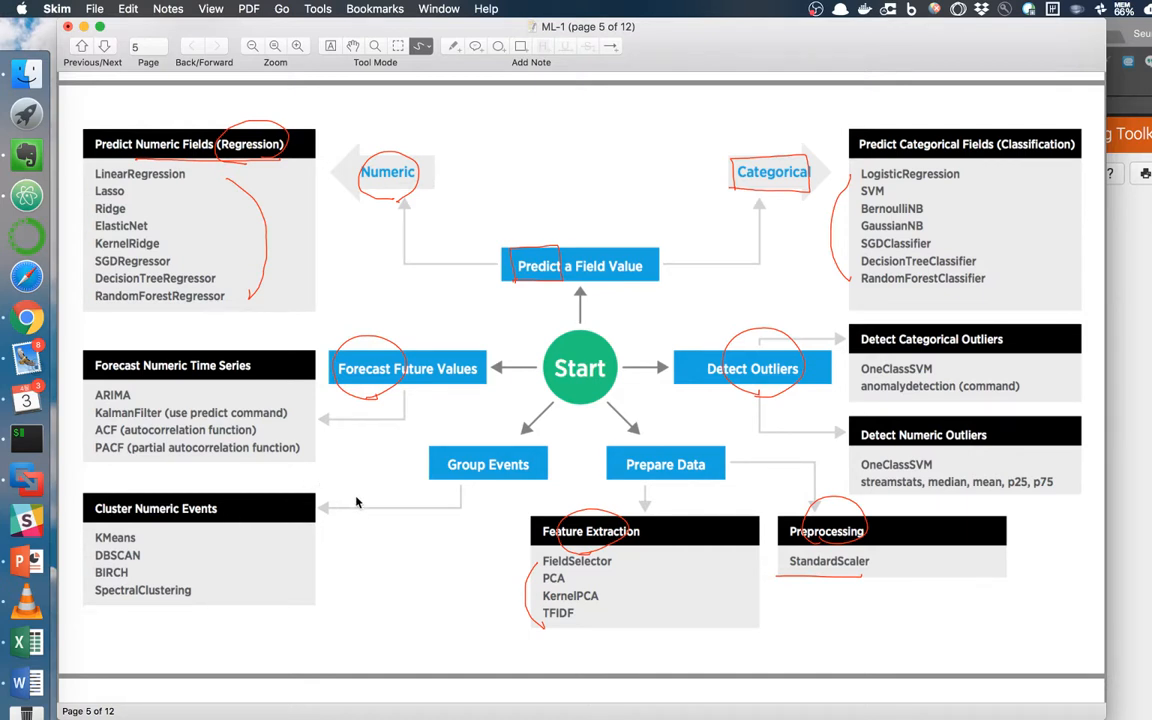
Write 'DS' below Group Events, scroll back up, and switch to Chrome's Splunk Showcase.
{"action": "mouse_move", "coordinate": [420, 529]}
{"action": "left_mouse_down"}
{"action": "mouse_move", "coordinate": [425, 550]}
{"action": "mouse_move", "coordinate": [447, 533]}
{"action": "mouse_move", "coordinate": [459, 564]}
{"action": "left_mouse_up"}
{"action": "scroll", "coordinate": [360, 400], "scroll_direction": "up", "scroll_amount": 5}
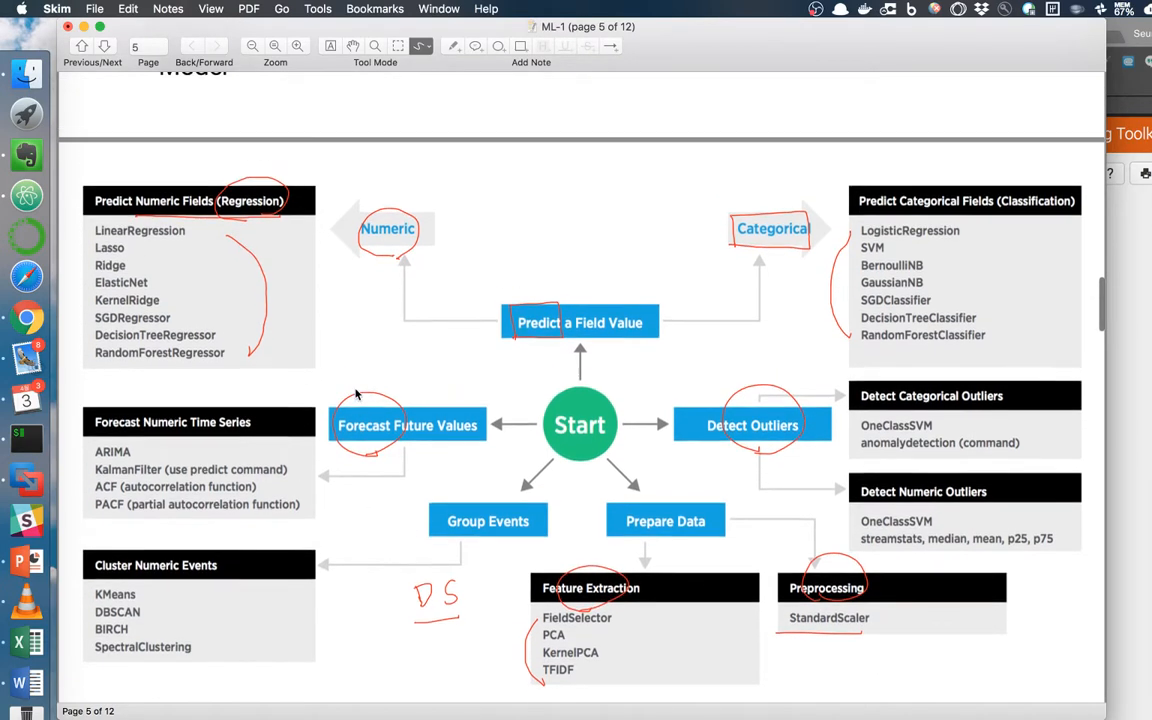
{"action": "scroll", "coordinate": [355, 394], "scroll_direction": "up", "scroll_amount": 5}
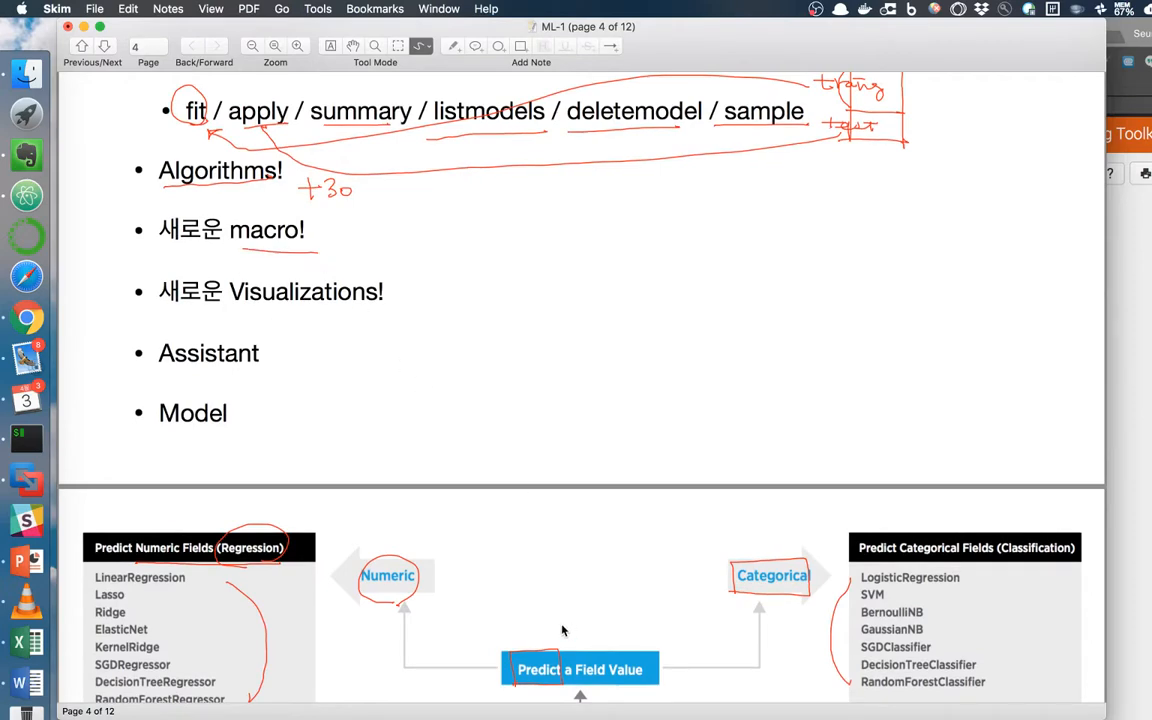
{"action": "key", "text": "super+Tab"}
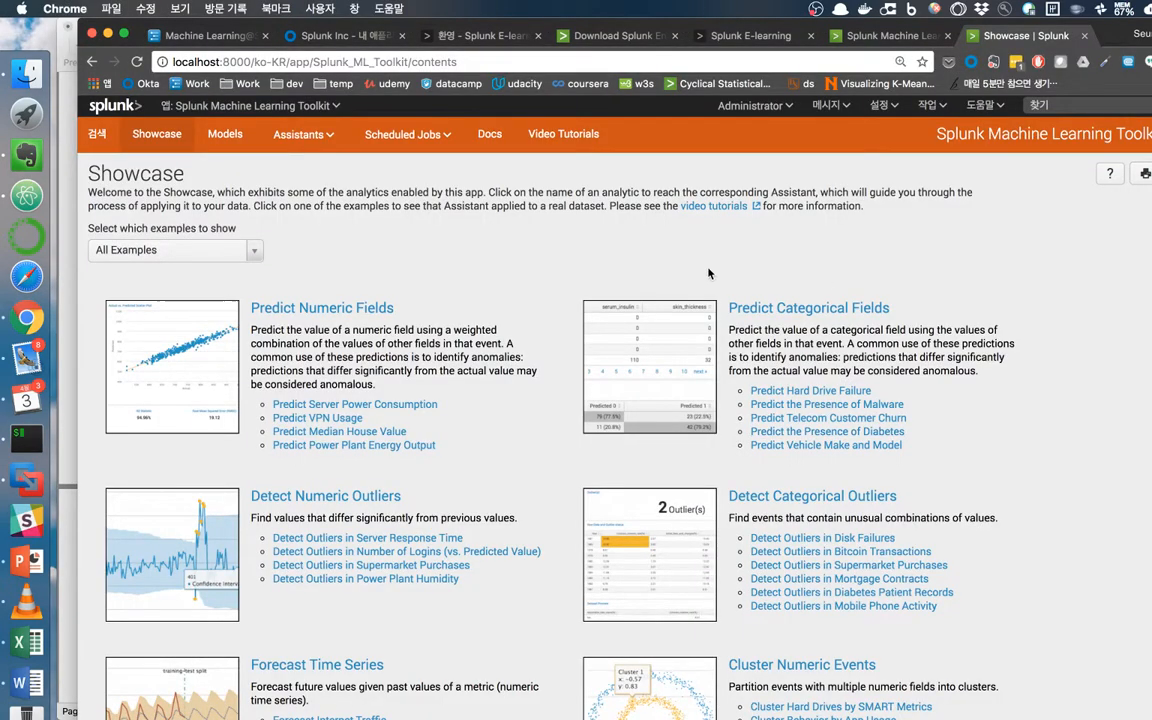
Browse the search macros list under Settings > Advanced search.
{"action": "left_click", "coordinate": [900, 107]}
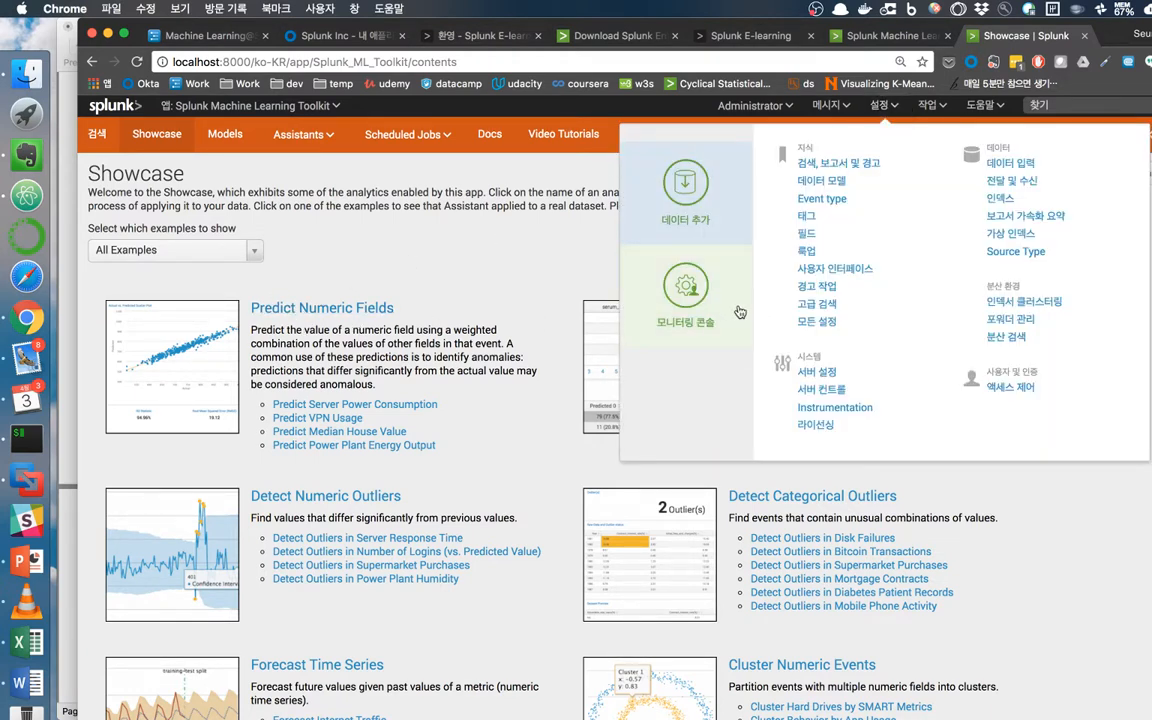
{"action": "left_click", "coordinate": [817, 303]}
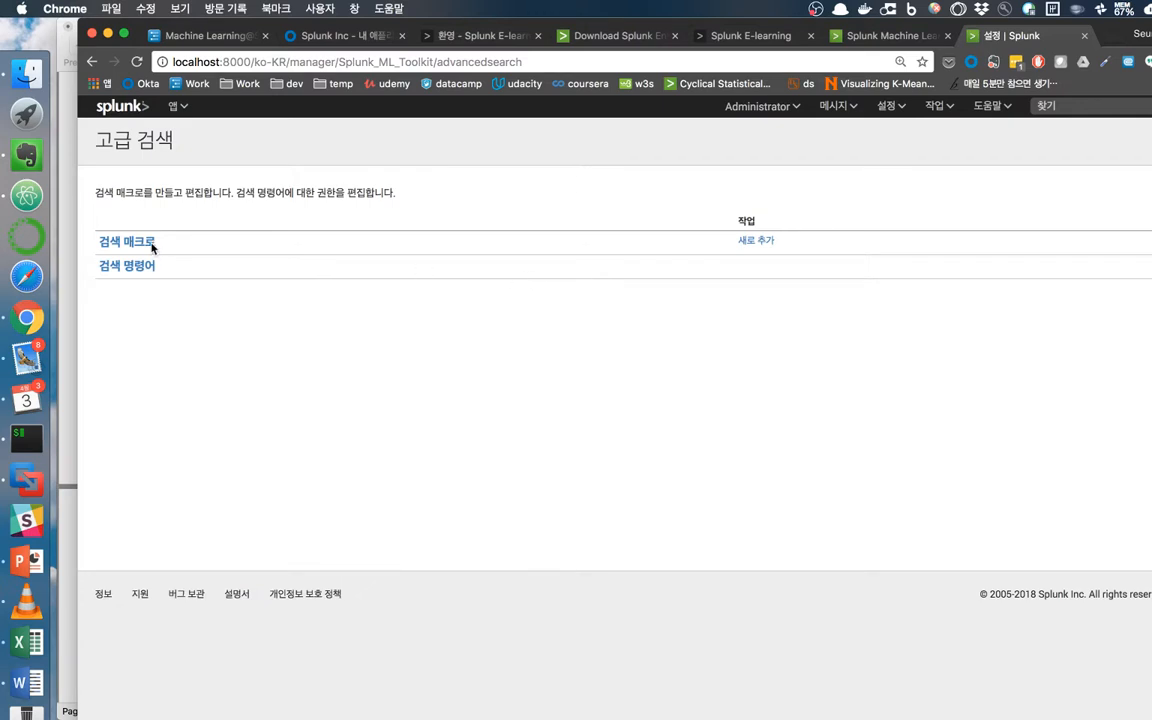
{"action": "left_click", "coordinate": [141, 248]}
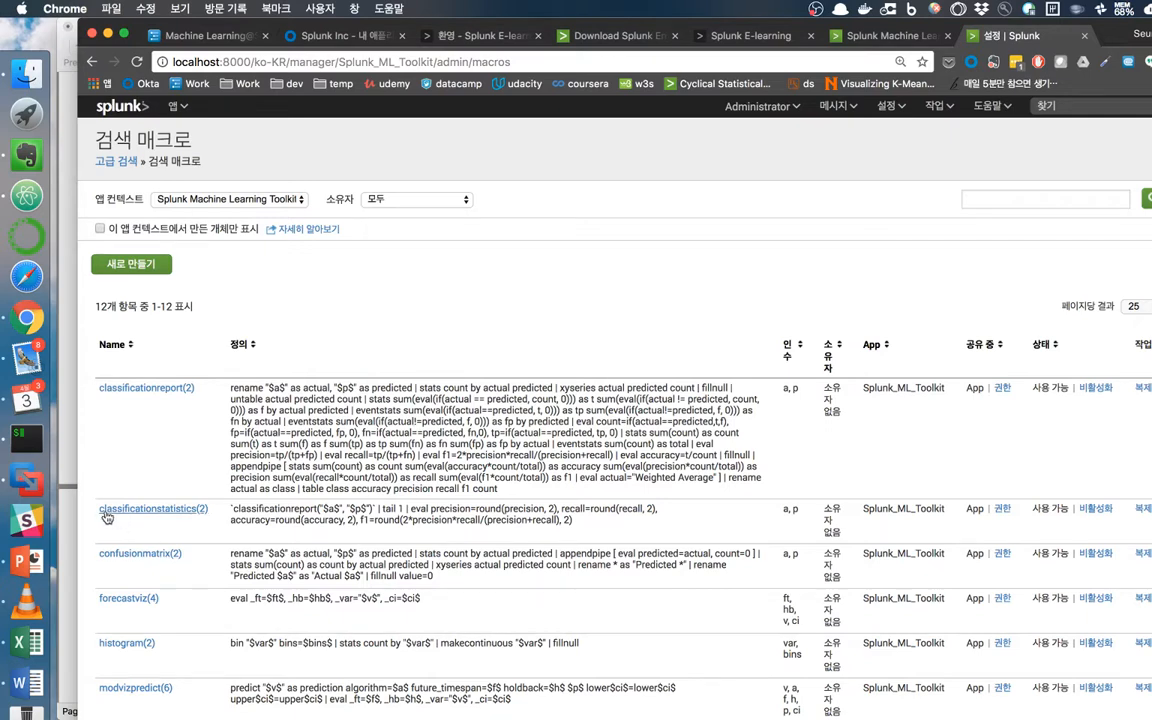
{"action": "scroll", "coordinate": [192, 520], "scroll_direction": "down", "scroll_amount": 2}
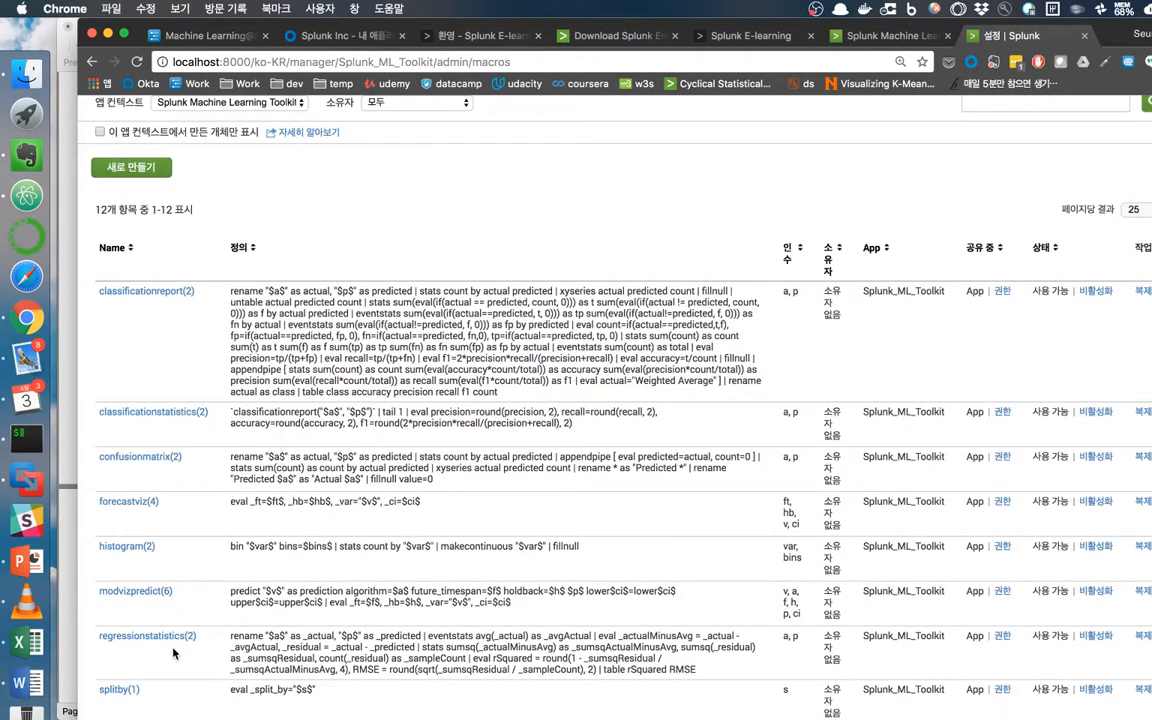
{"action": "scroll", "coordinate": [170, 643], "scroll_direction": "down", "scroll_amount": 4}
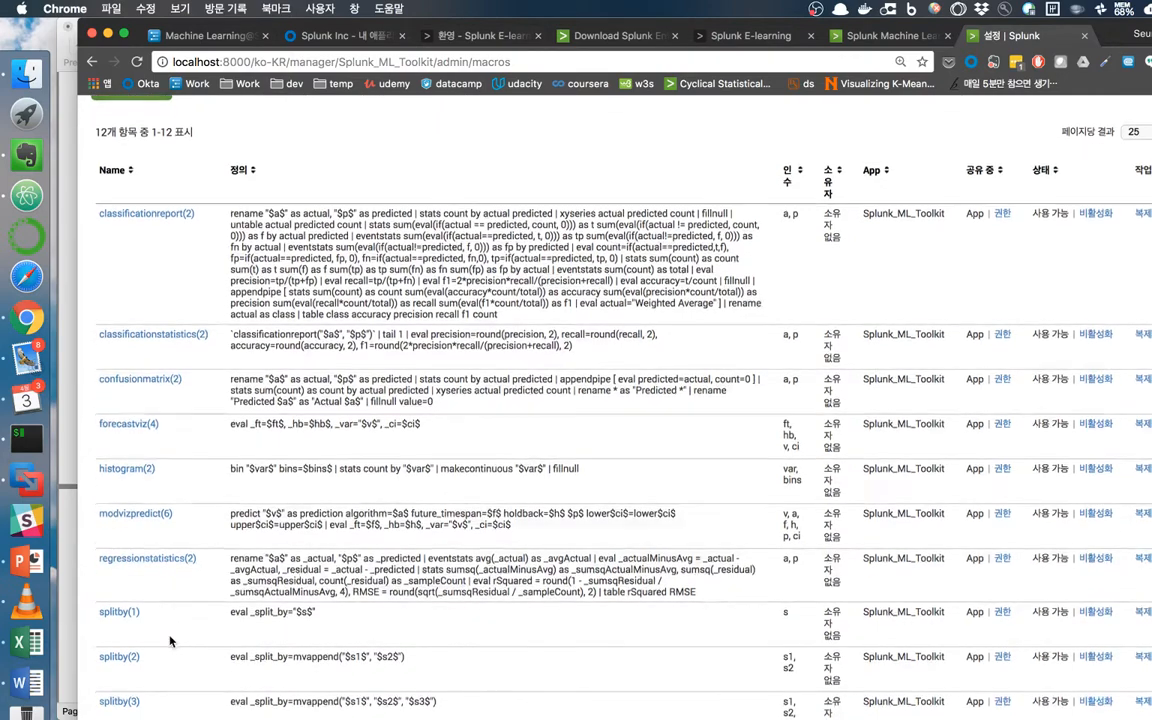
{"action": "scroll", "coordinate": [170, 641], "scroll_direction": "up", "scroll_amount": 6}
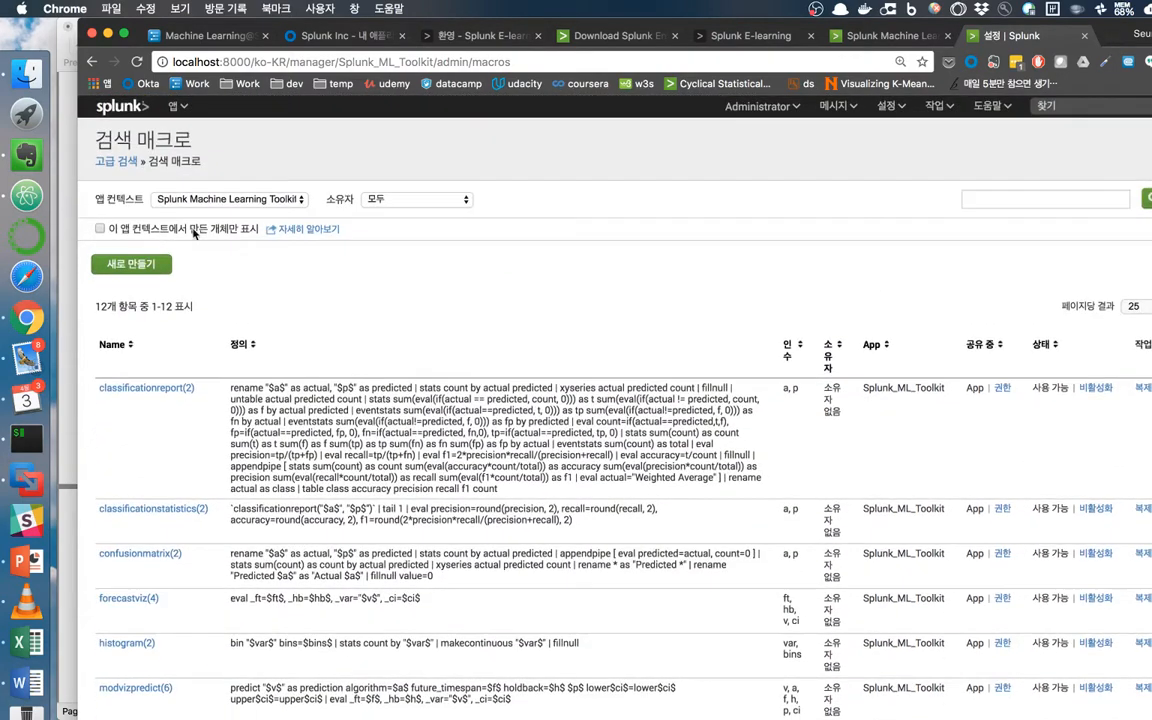
Open the Splunk Machine Learning Toolkit app, mark 'Visualizations!' on the slide, then open the toolkit's Search page.
{"action": "left_click", "coordinate": [176, 106]}
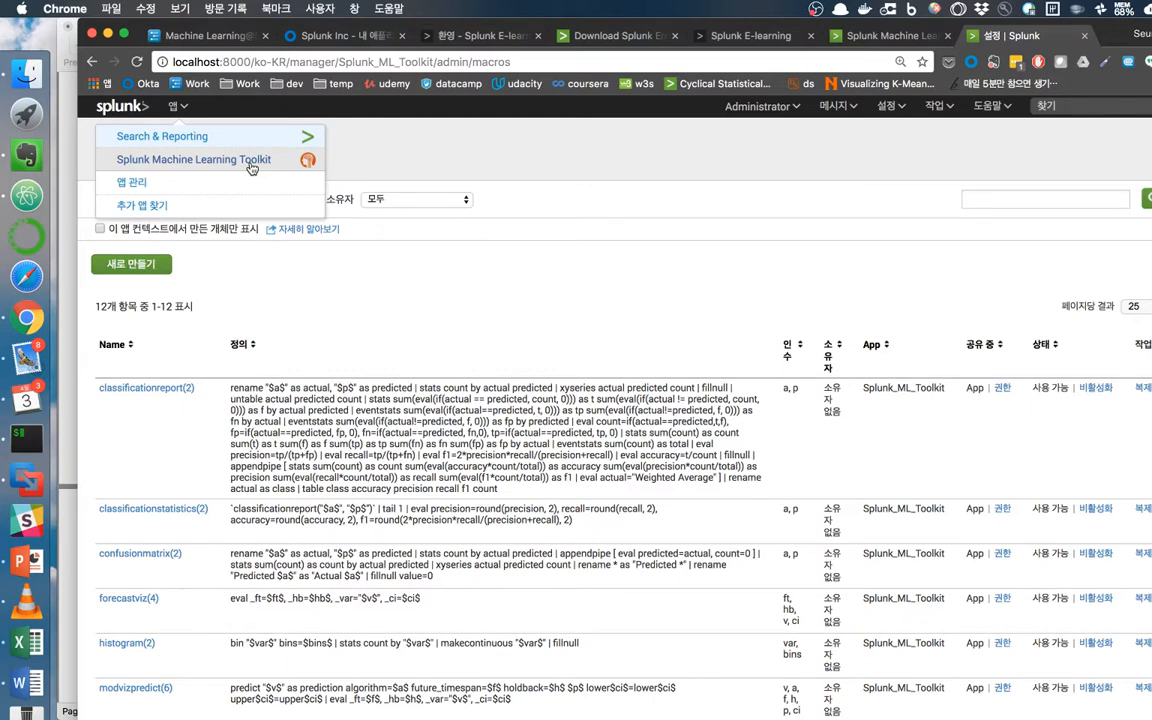
{"action": "left_click", "coordinate": [251, 165]}
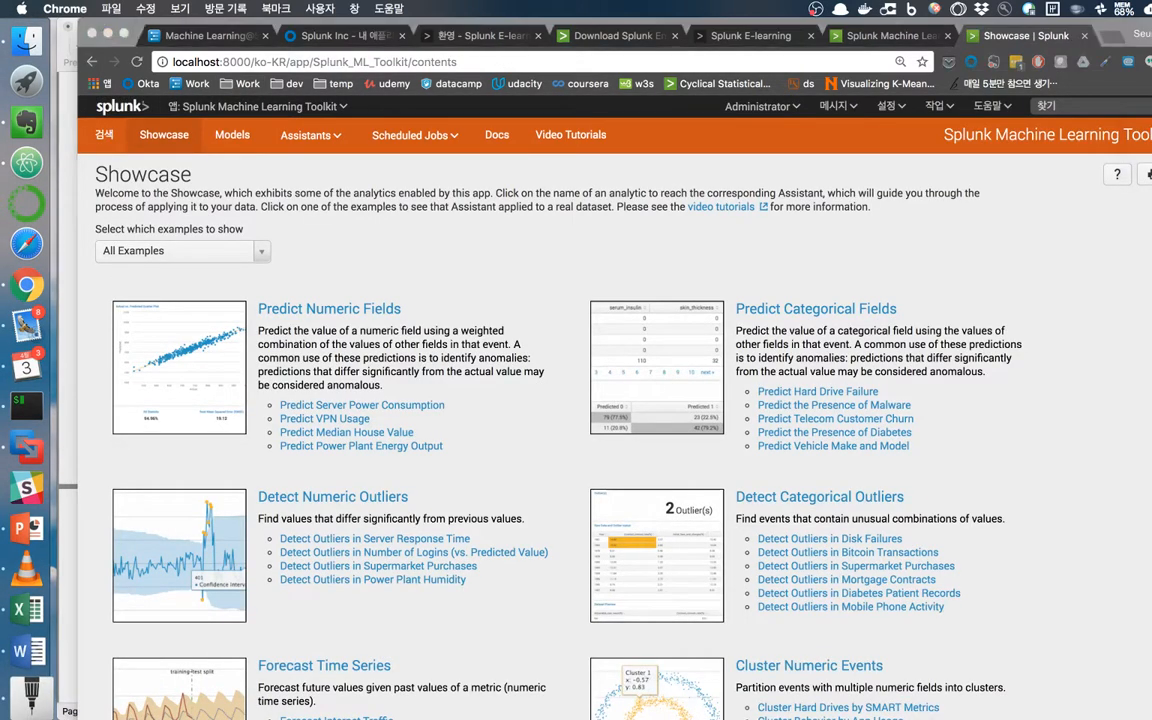
{"action": "left_click", "coordinate": [32, 702]}
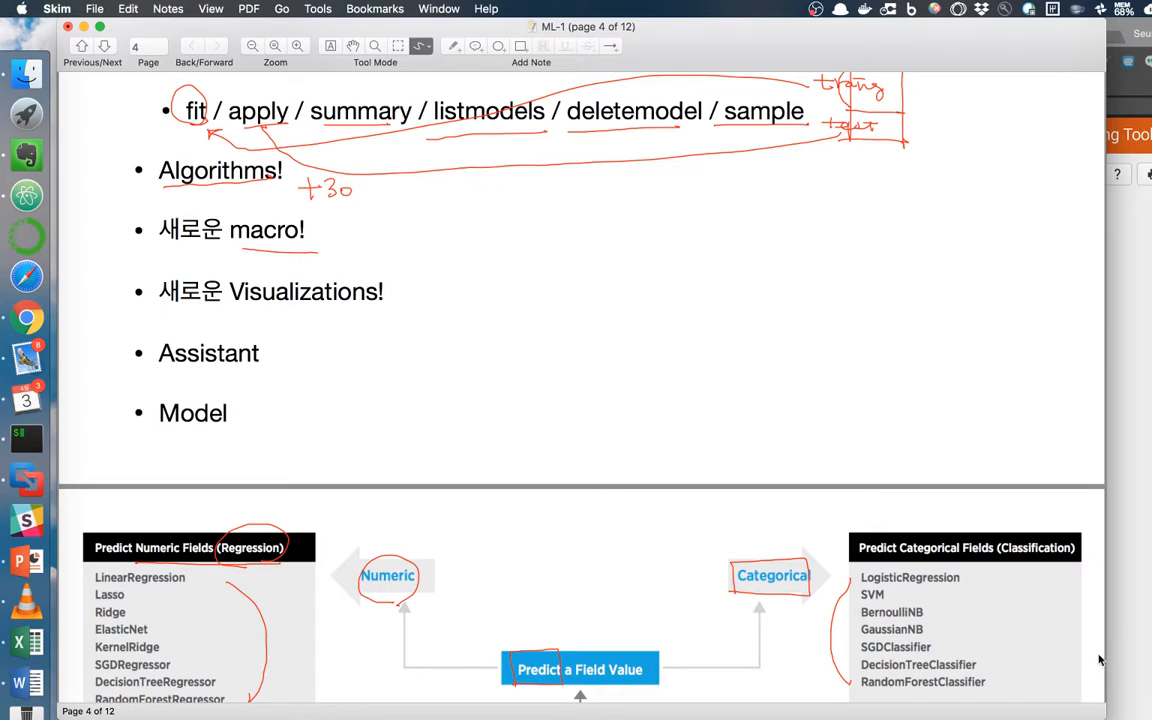
{"action": "mouse_move", "coordinate": [351, 326]}
{"action": "left_mouse_down"}
{"action": "mouse_move", "coordinate": [368, 323]}
{"action": "mouse_move", "coordinate": [388, 352]}
{"action": "left_mouse_up"}
{"action": "key", "text": "super+Tab"}
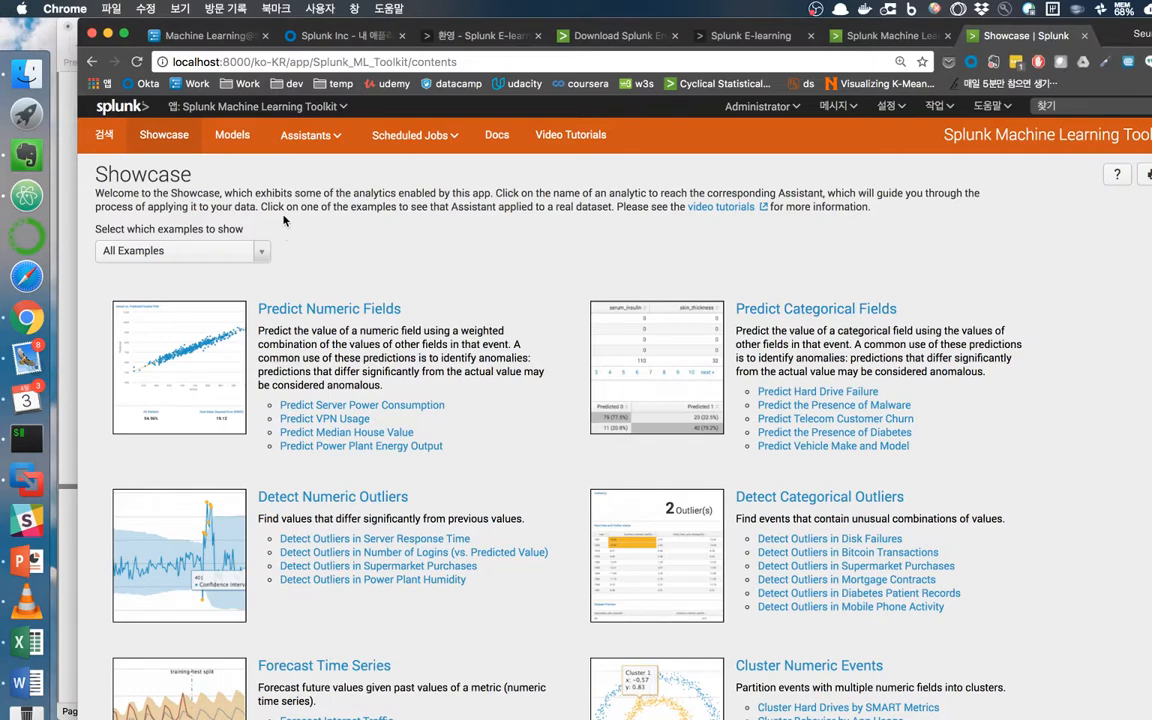
{"action": "left_click", "coordinate": [102, 132]}
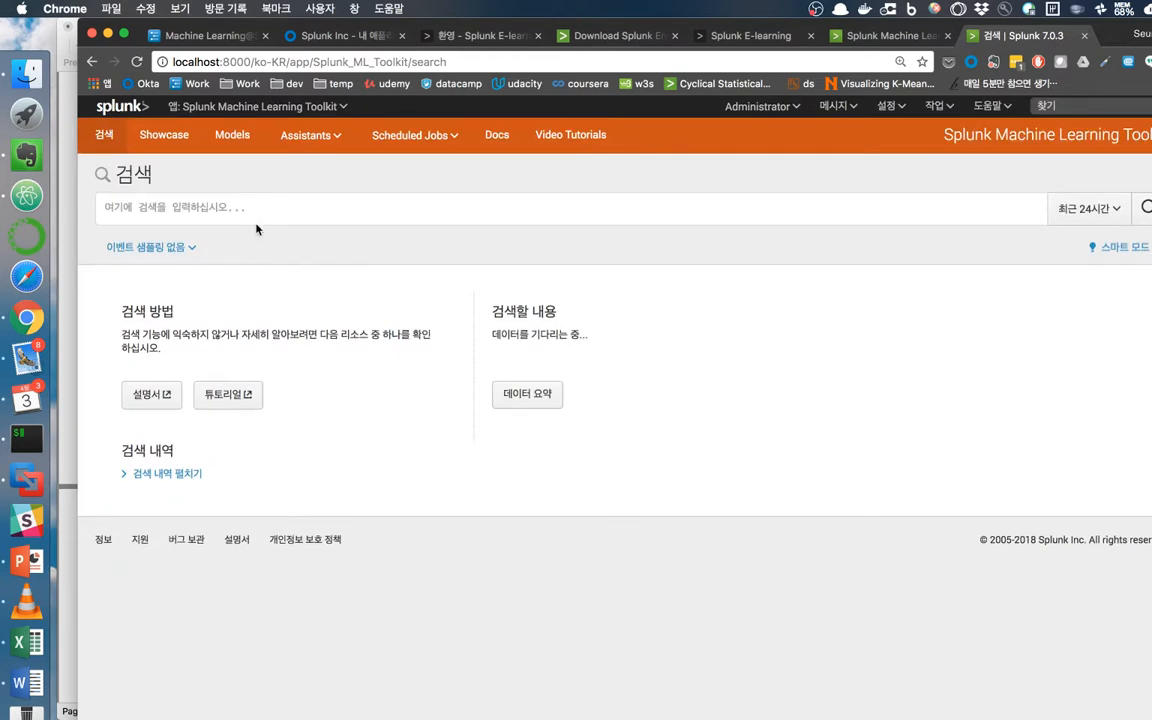
Run 'index=_internal | timechart count span=10s' and scroll through the Visualization tab's chart types.
{"action": "left_click", "coordinate": [255, 217]}
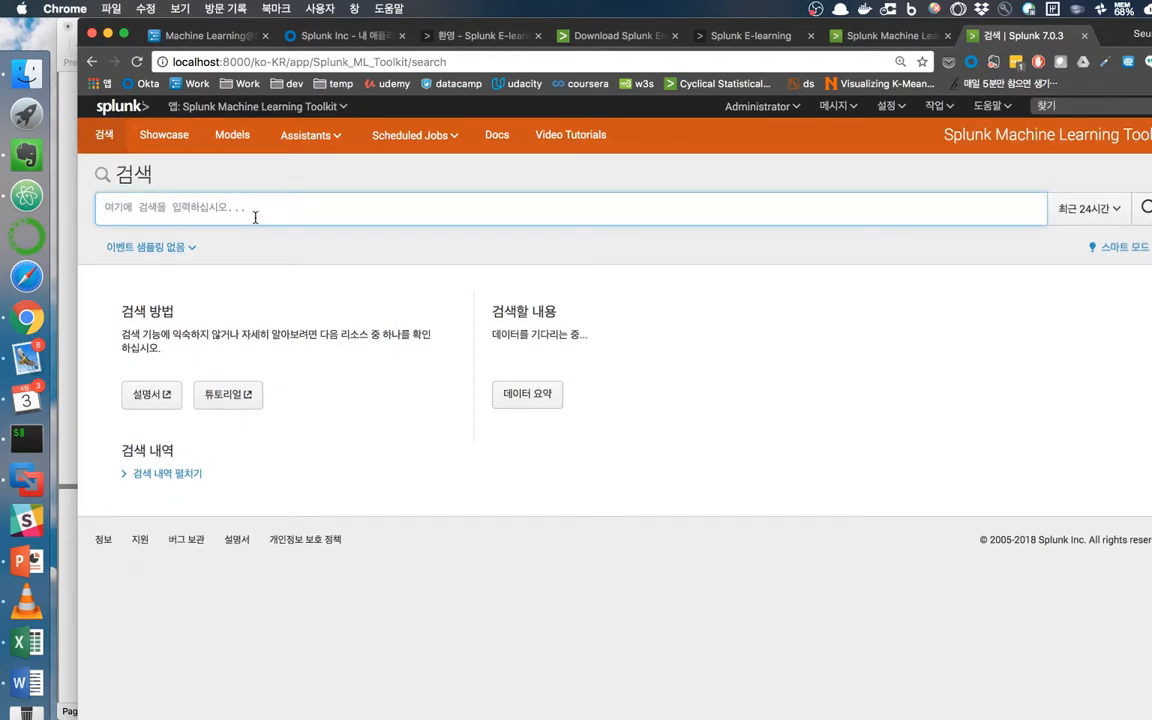
{"action": "type", "text": "index=_"}
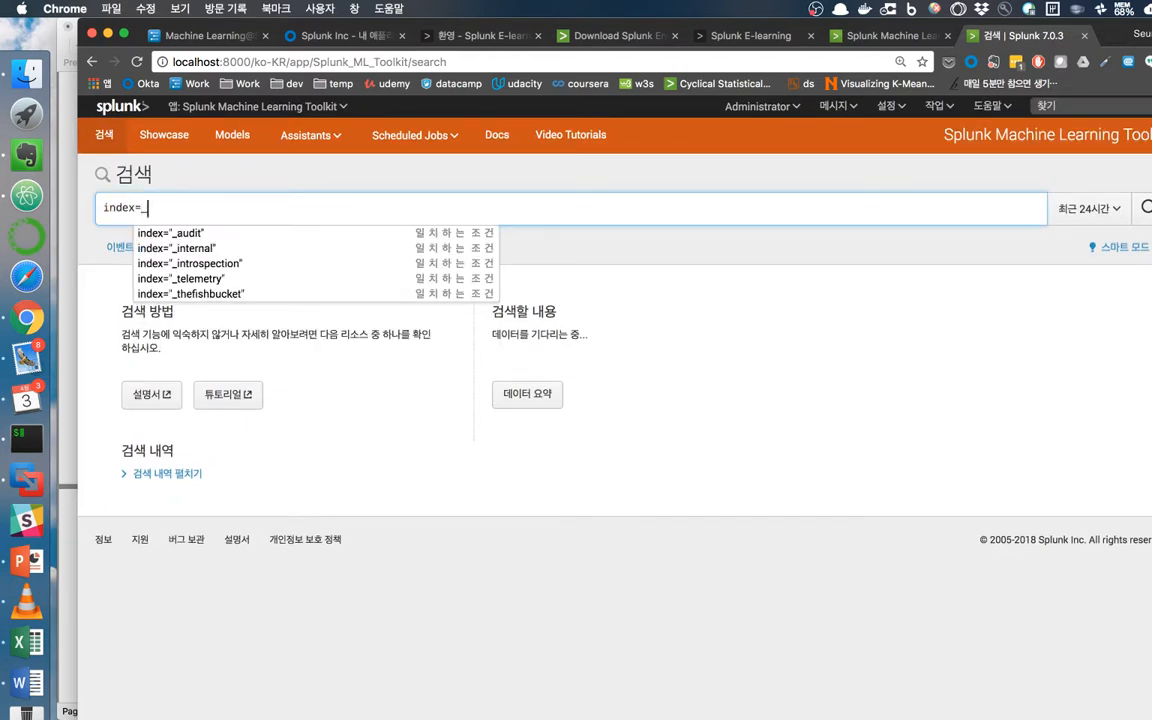
{"action": "type", "text": "internal "}
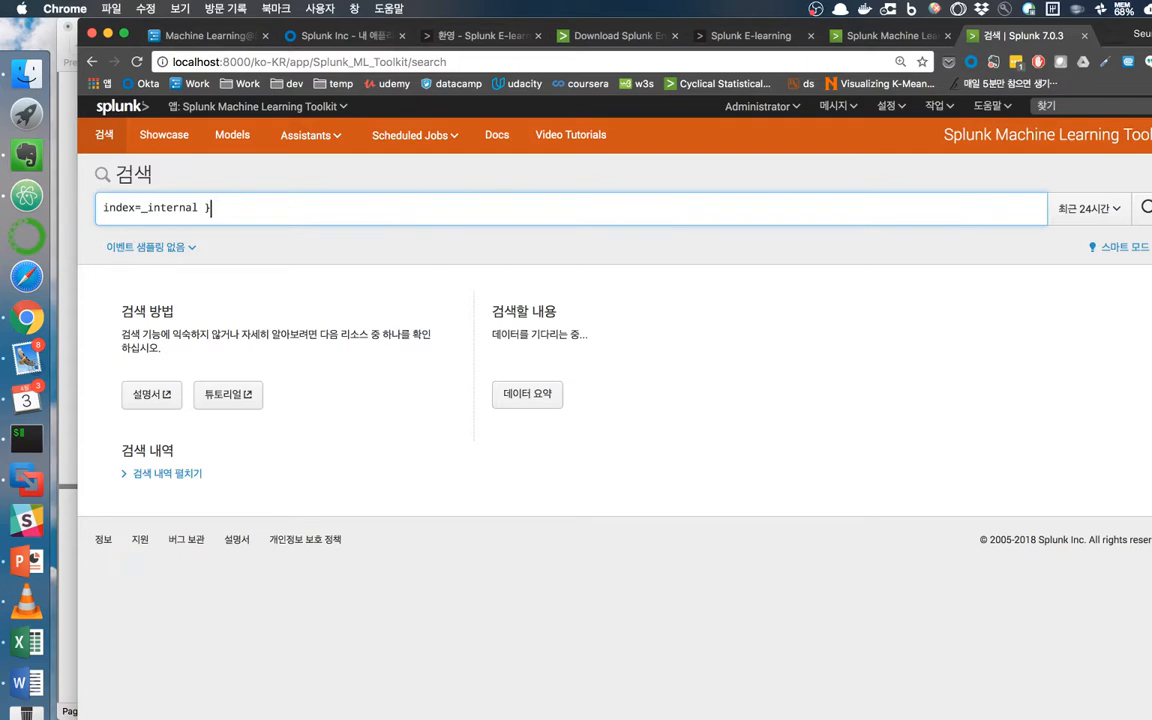
{"action": "type", "text": "|t"}
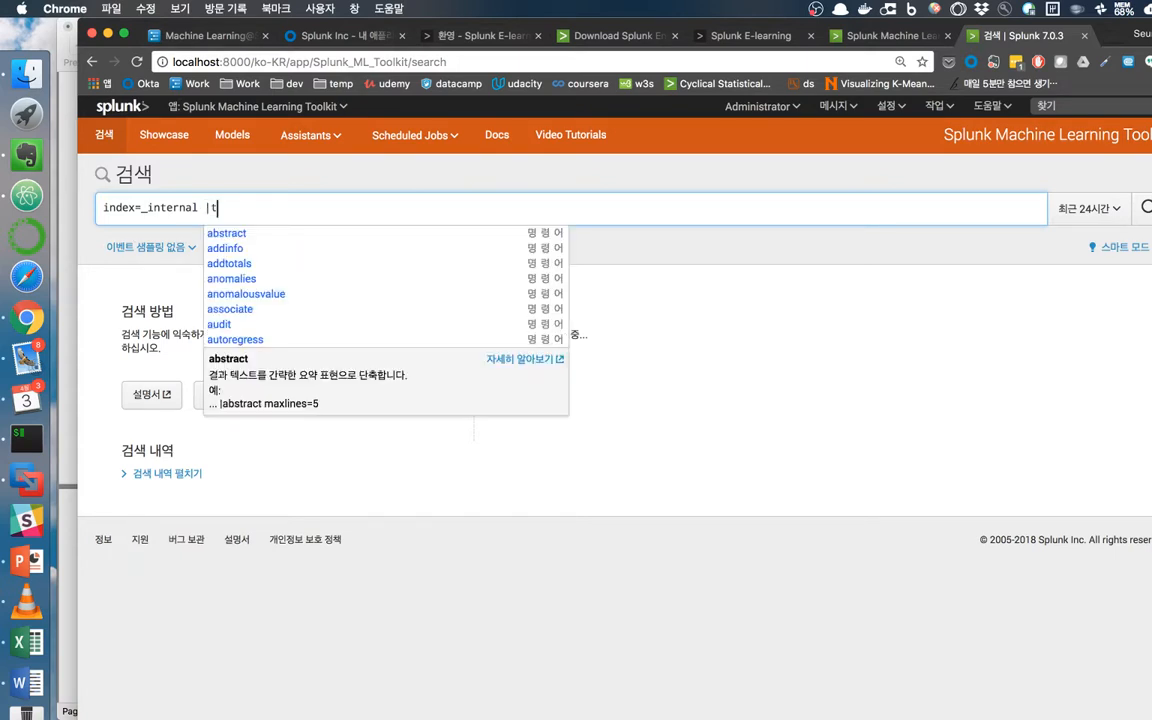
{"action": "type", "text": "imechart count span=10s"}
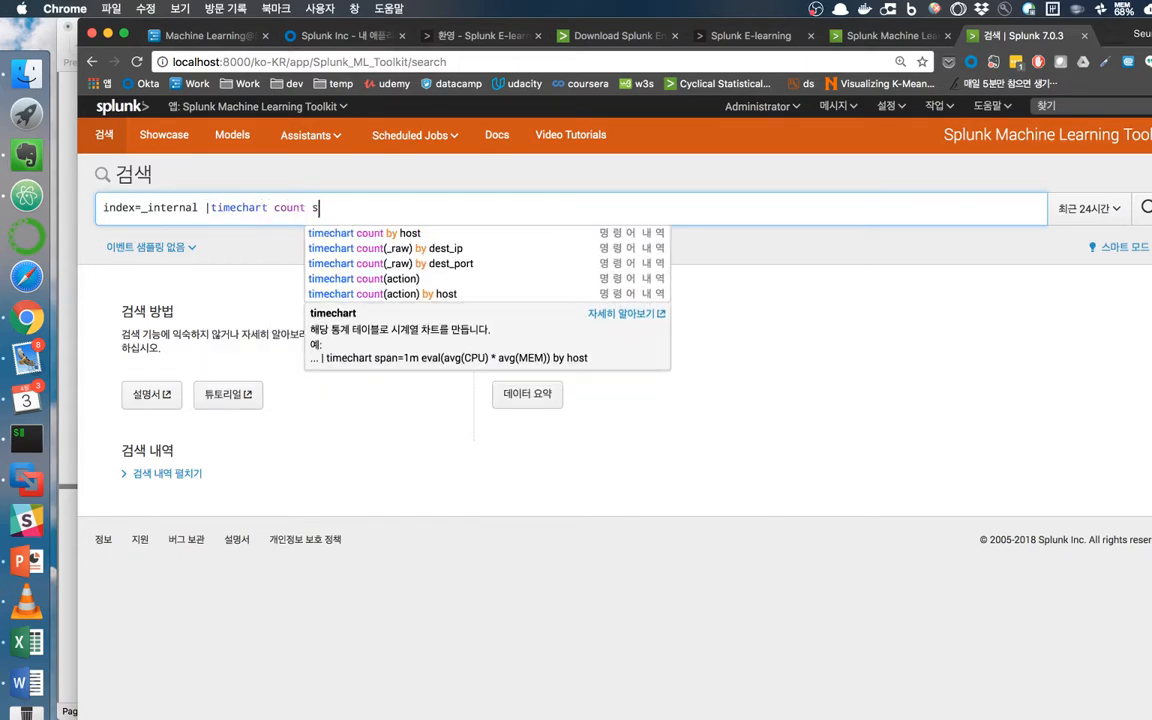
{"action": "key", "text": "Return"}
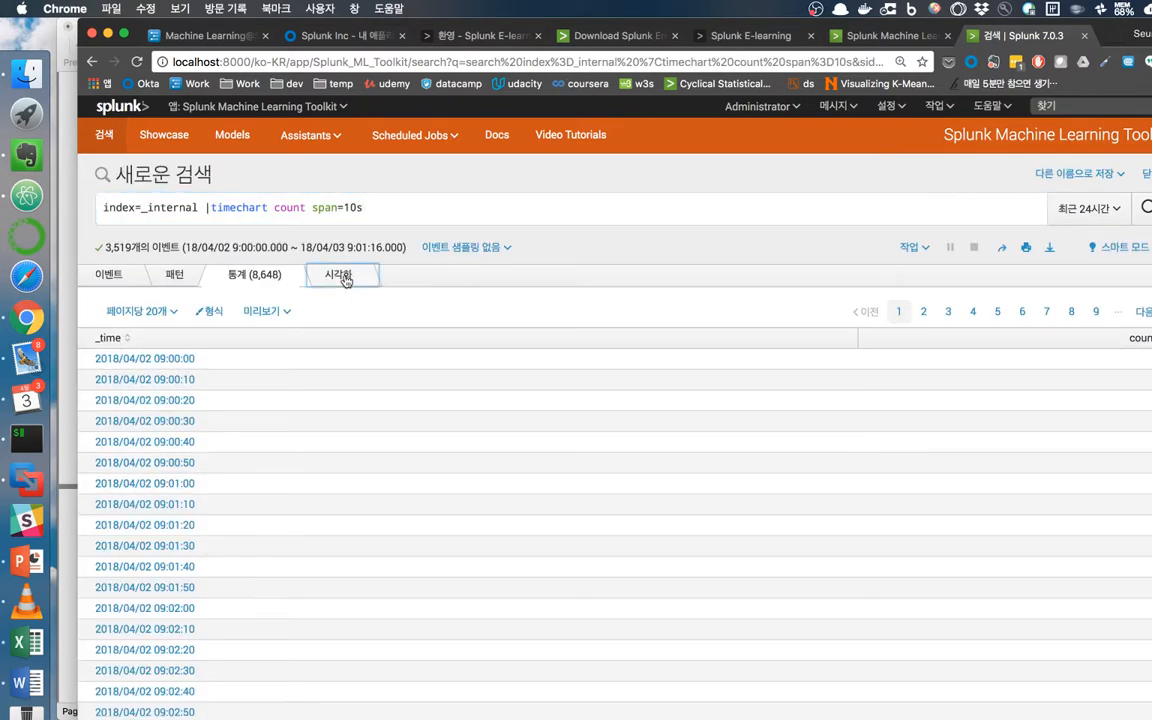
{"action": "left_click", "coordinate": [338, 276]}
{"action": "left_click", "coordinate": [134, 317]}
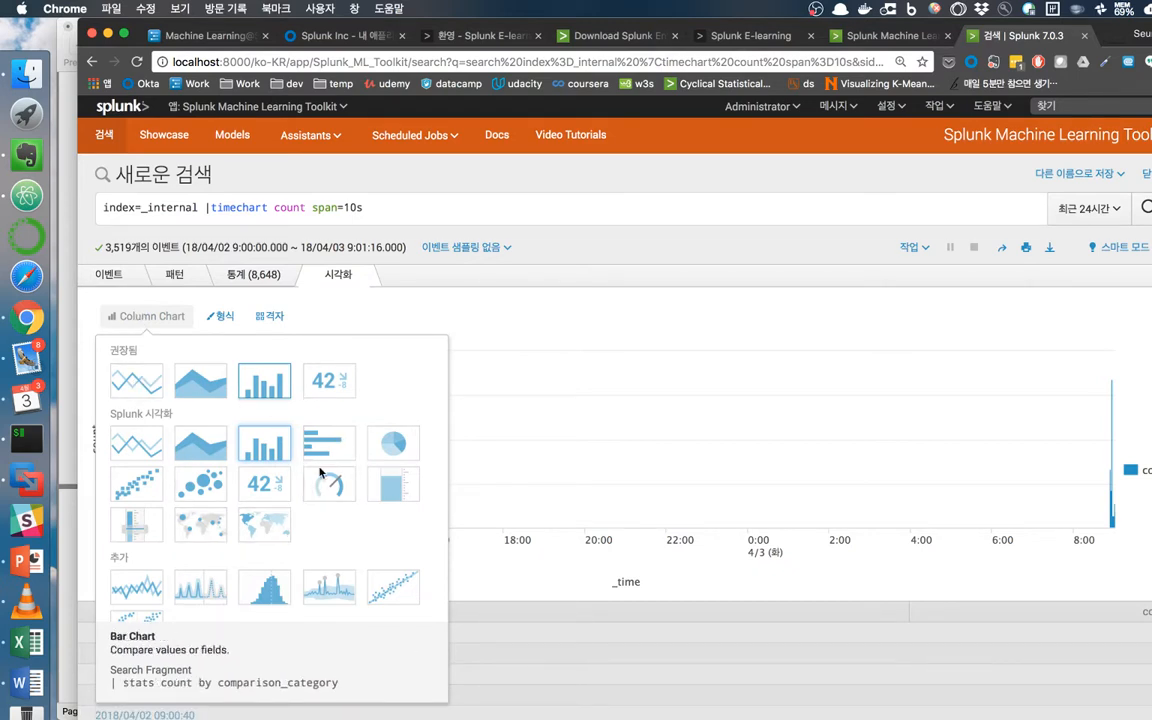
{"action": "scroll", "coordinate": [340, 488], "scroll_direction": "down", "scroll_amount": 2}
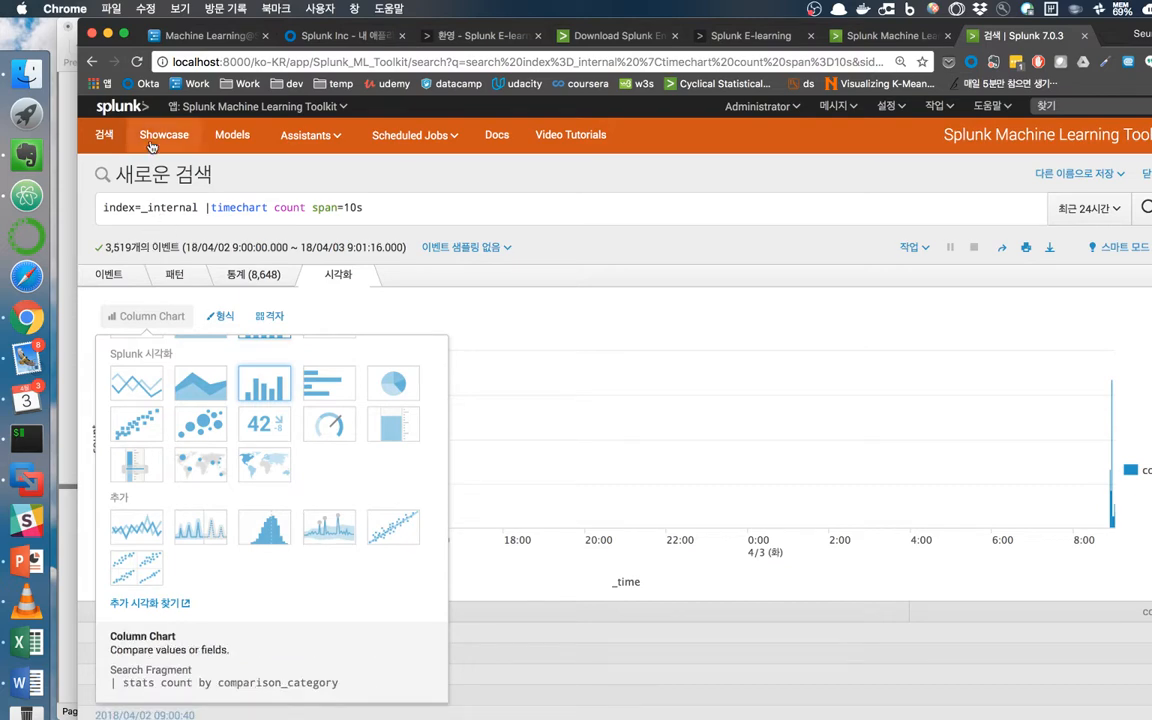
{"action": "left_click", "coordinate": [70, 416]}
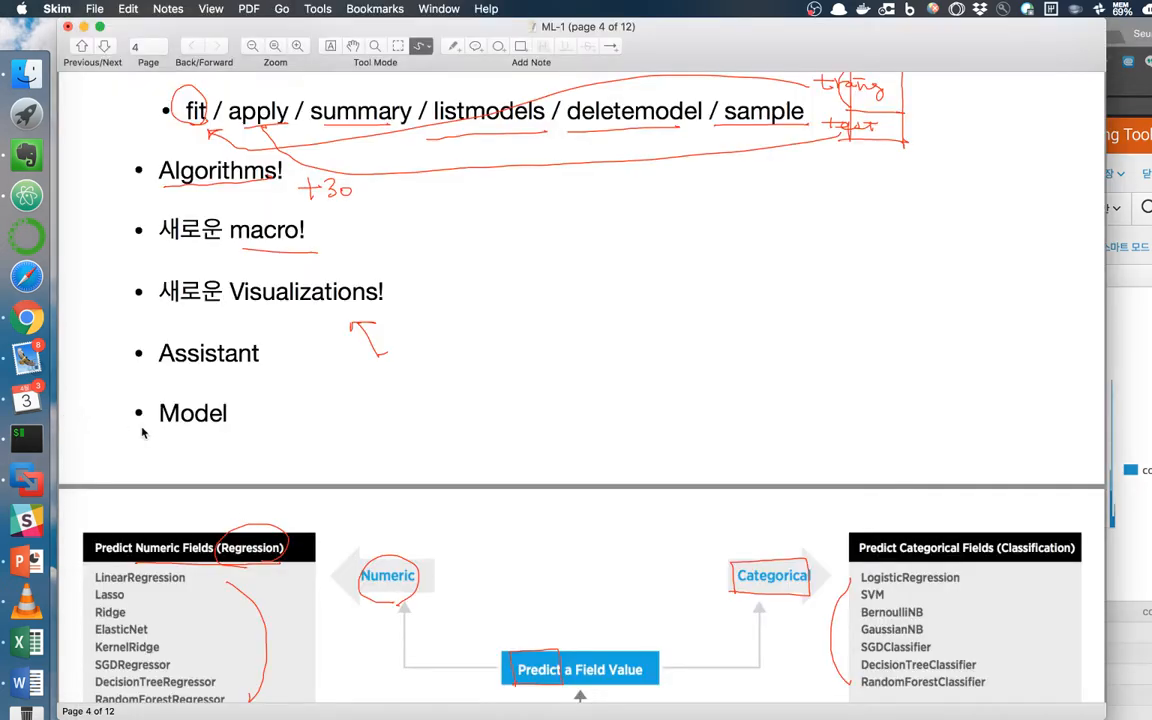
Underline 'Assistant' in red, move on to the page 5 fit/apply slide, and bring iTerm forward.
{"action": "scroll", "coordinate": [141, 432], "scroll_direction": "down", "scroll_amount": 2}
{"action": "mouse_move", "coordinate": [160, 341]}
{"action": "left_mouse_down"}
{"action": "mouse_move", "coordinate": [252, 340]}
{"action": "mouse_move", "coordinate": [270, 318]}
{"action": "mouse_move", "coordinate": [156, 318]}
{"action": "mouse_move", "coordinate": [158, 336]}
{"action": "left_mouse_up"}
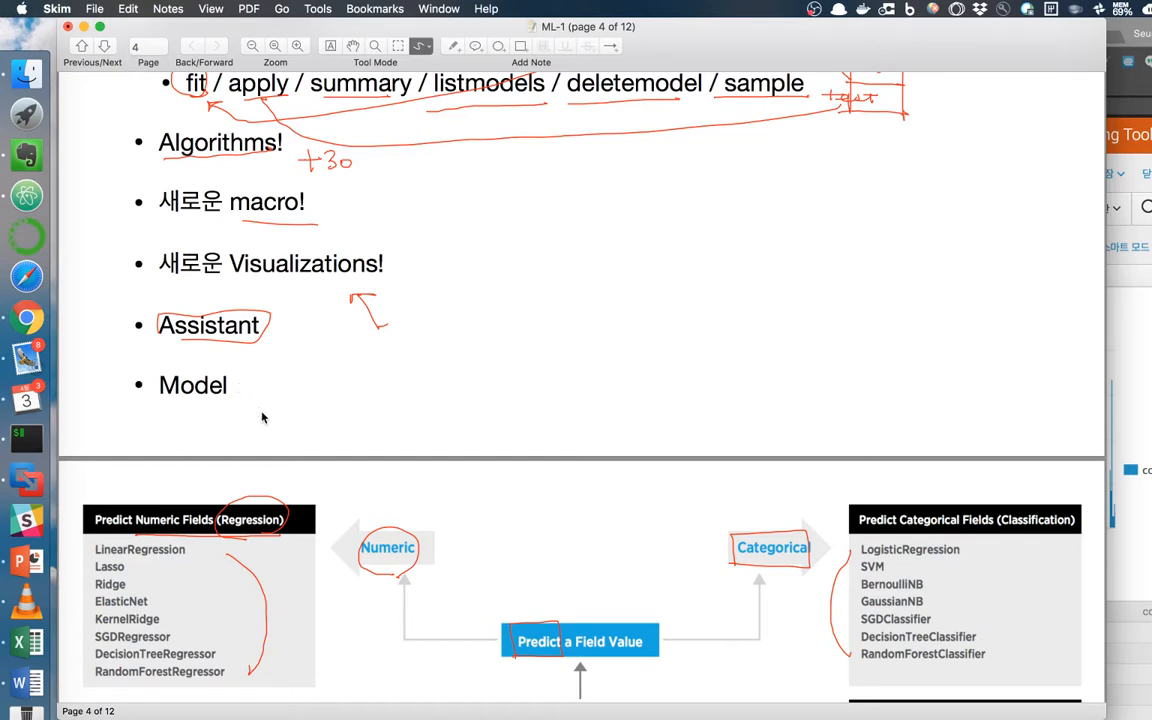
{"action": "scroll", "coordinate": [258, 410], "scroll_direction": "down", "scroll_amount": 10}
{"action": "scroll", "coordinate": [256, 400], "scroll_direction": "down", "scroll_amount": 4}
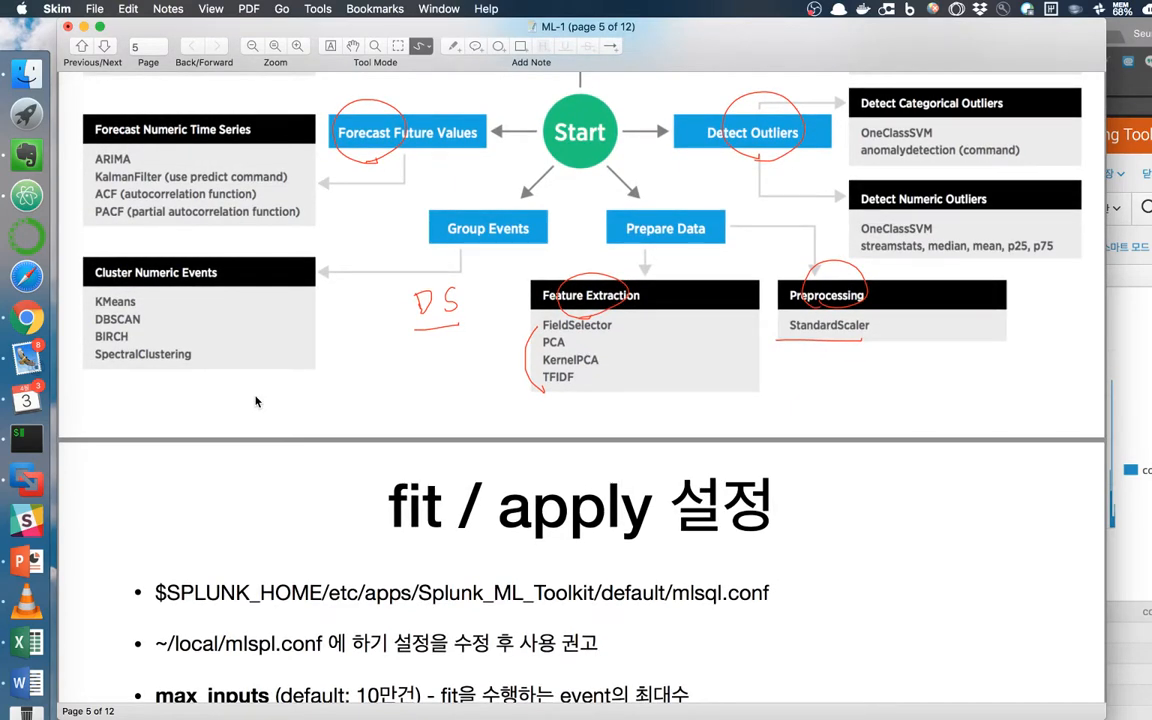
{"action": "left_click", "coordinate": [27, 437]}
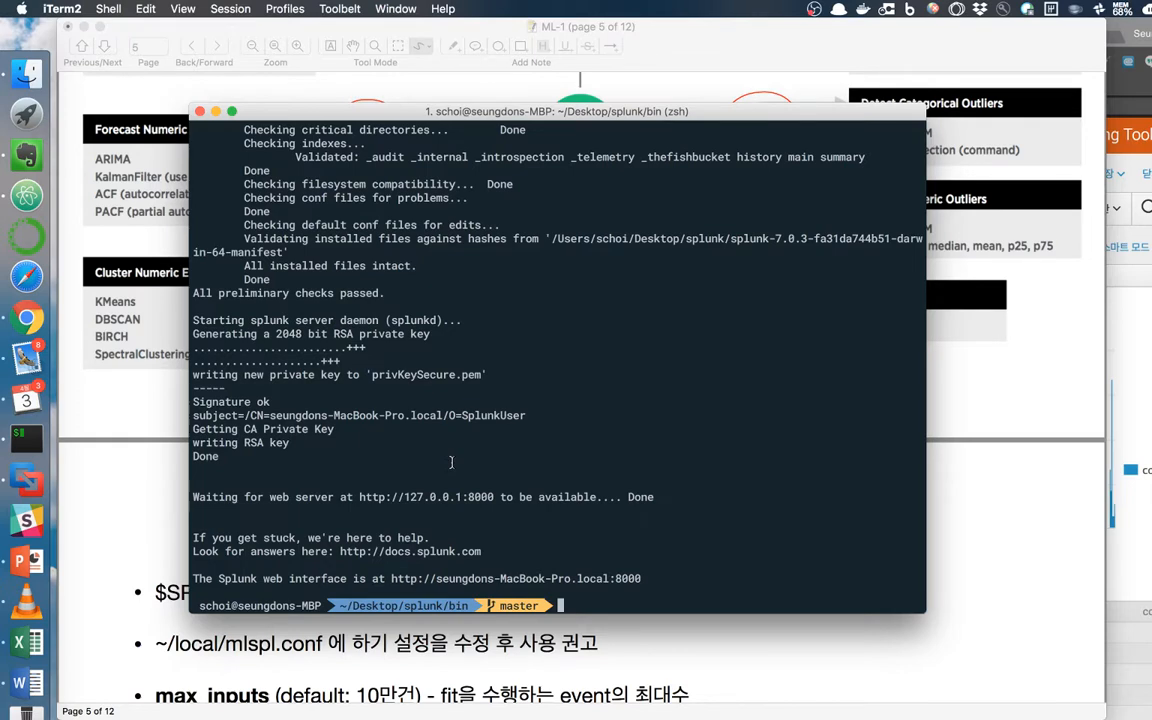
Enlarge the terminal font, move into ../etc/apps, and list the app folders with ls -lrt.
{"action": "key", "text": "super+equal"}
{"action": "type", "text": "cd ../etc"}
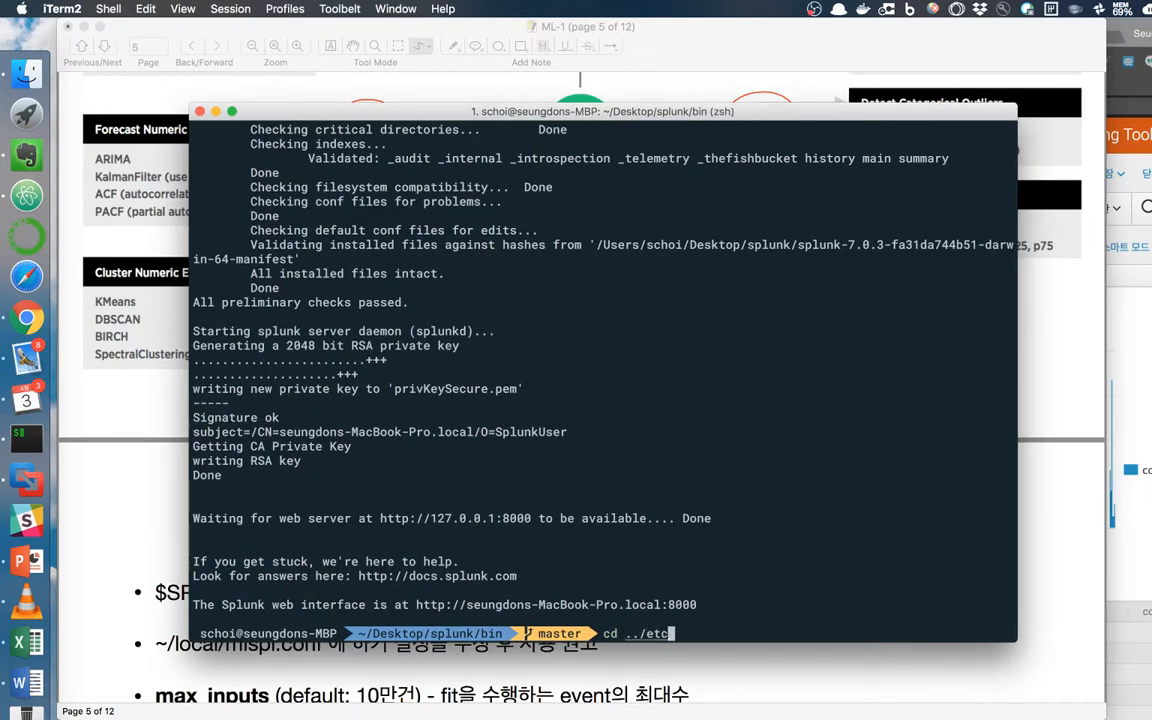
{"action": "type", "text": "/apps"}
{"action": "key", "text": "Return"}
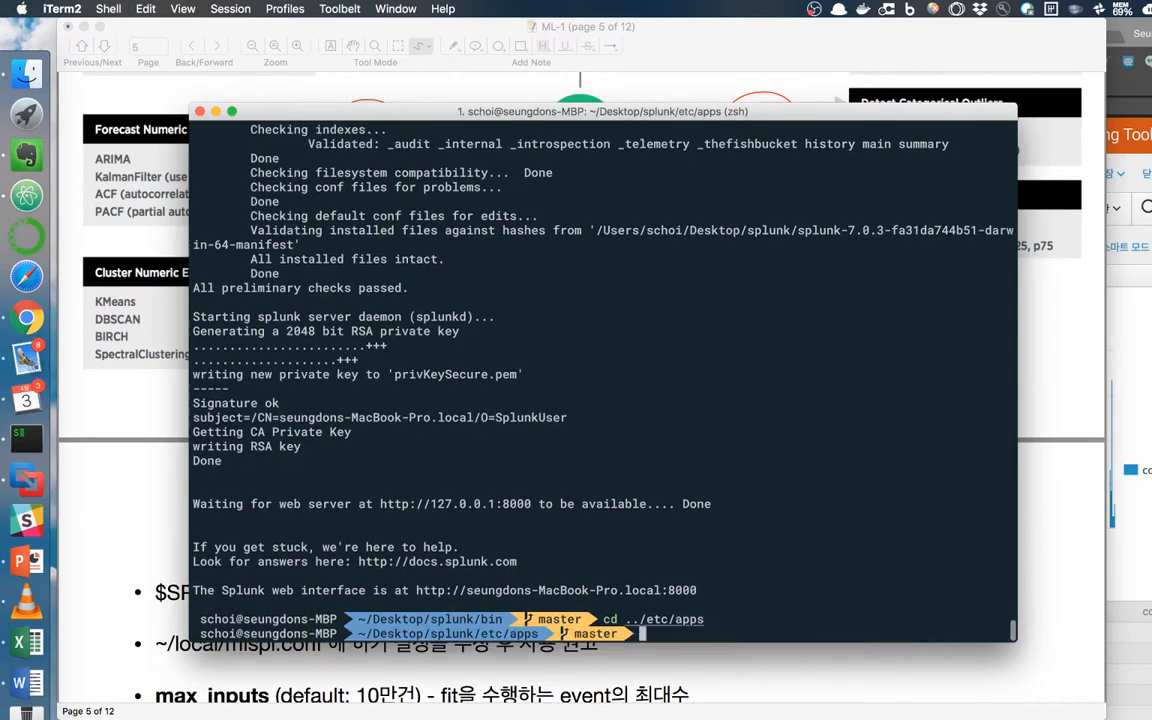
{"action": "type", "text": "ls -lrt"}
{"action": "key", "text": "Return"}
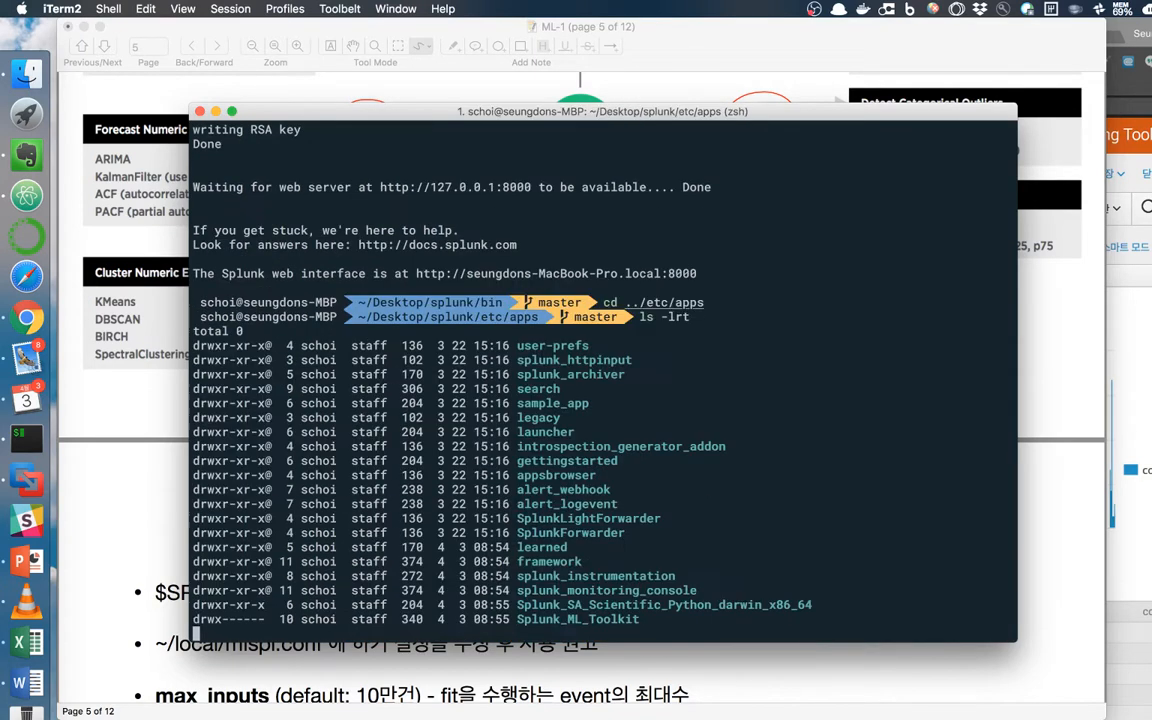
Enter the Splunk_ML_Toolkit folder and list its contents with ls -lrt.
{"action": "type", "text": "cd"}
{"action": "double_click", "coordinate": [588, 620]}
{"action": "type", "text": "Splunk_ML_Toolkit"}
{"action": "key", "text": "Return"}
{"action": "type", "text": "ls -lrt"}
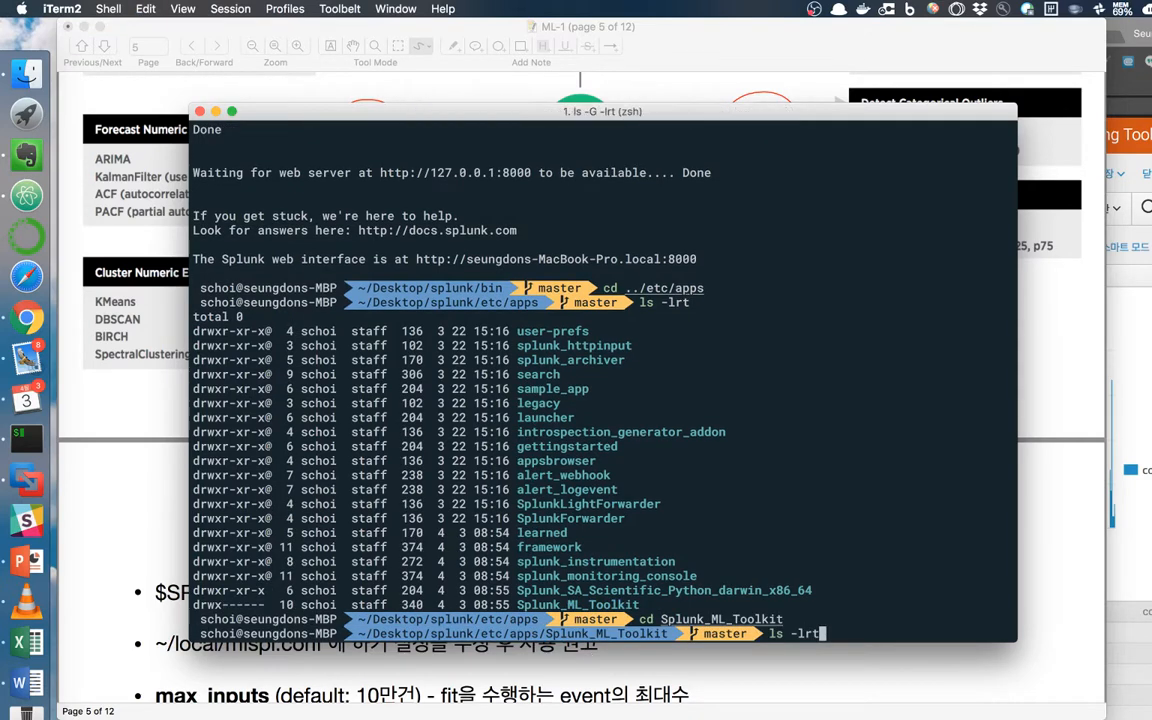
{"action": "key", "text": "Return"}
{"action": "left_click_drag", "start_coordinate": [371, 115], "coordinate": [285, 85]}
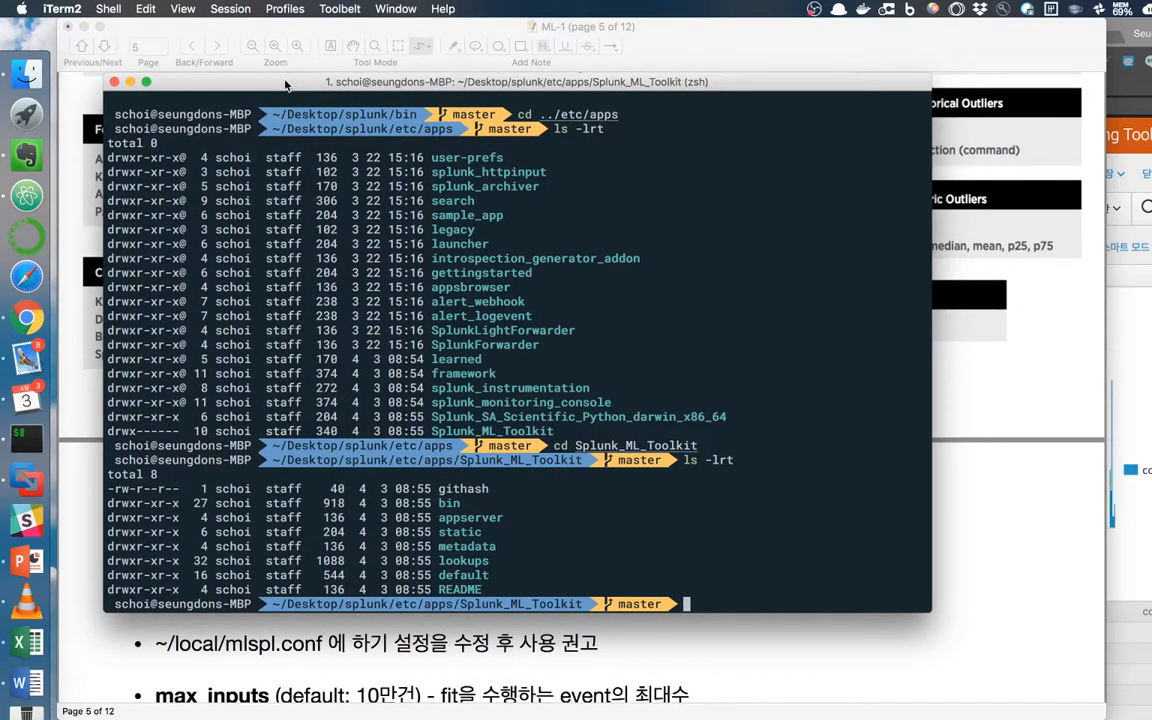
Enter the default folder, list its configuration files including mlspl.conf, and type 'vi mlspl.conf'.
{"action": "type", "text": "cd de"}
{"action": "key", "text": "Tab"}
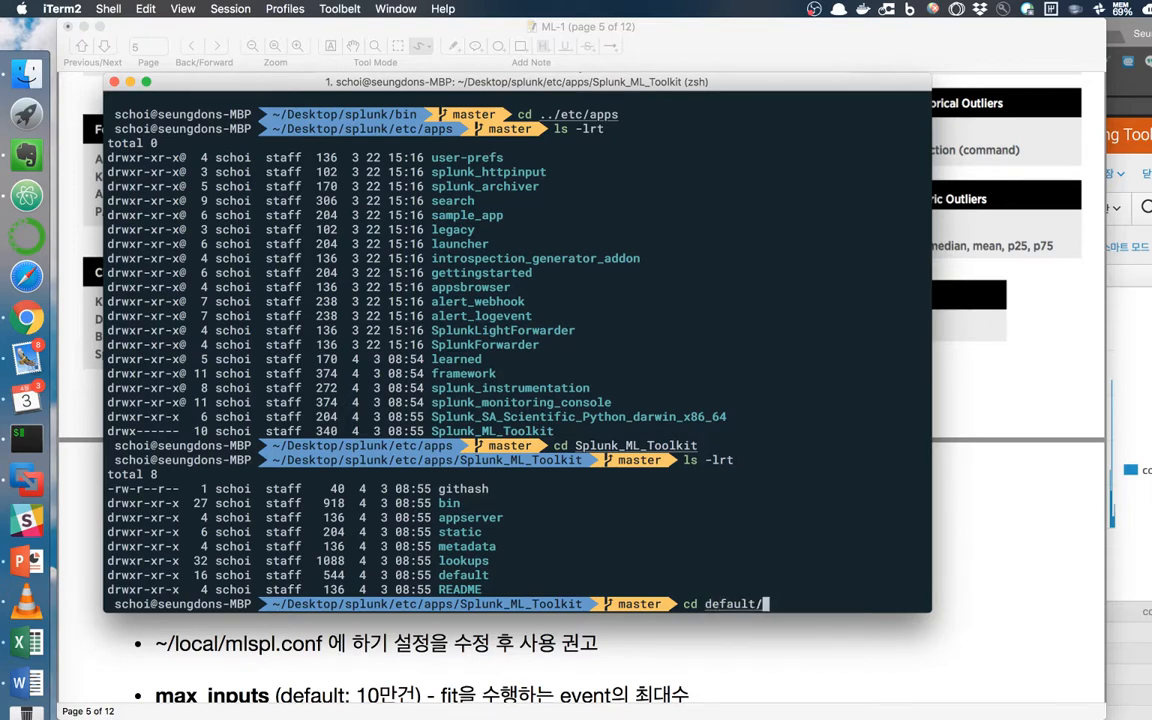
{"action": "key", "text": "Return"}
{"action": "type", "text": "ls"}
{"action": "key", "text": "Return"}
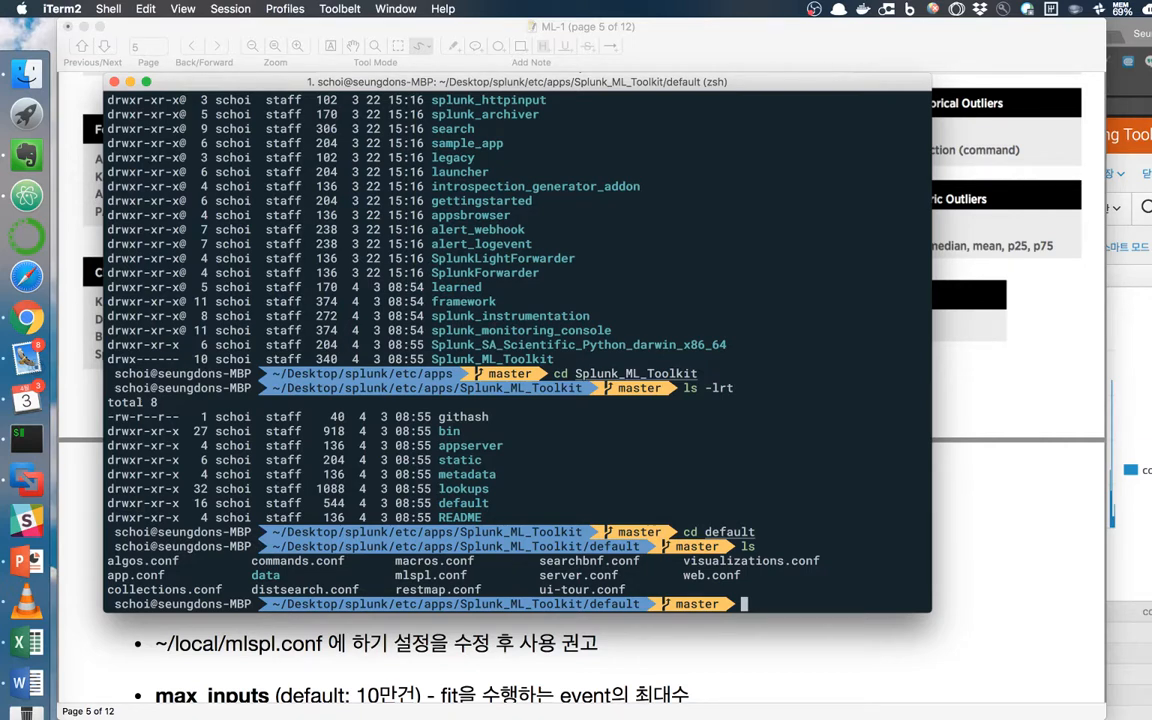
{"action": "type", "text": "vi mlspl.conf"}
Open mlspl.conf in vim to show the [default] settings max_inputs, max_fit_time and max_memory_usage_mb.
{"action": "key", "text": "Return"}
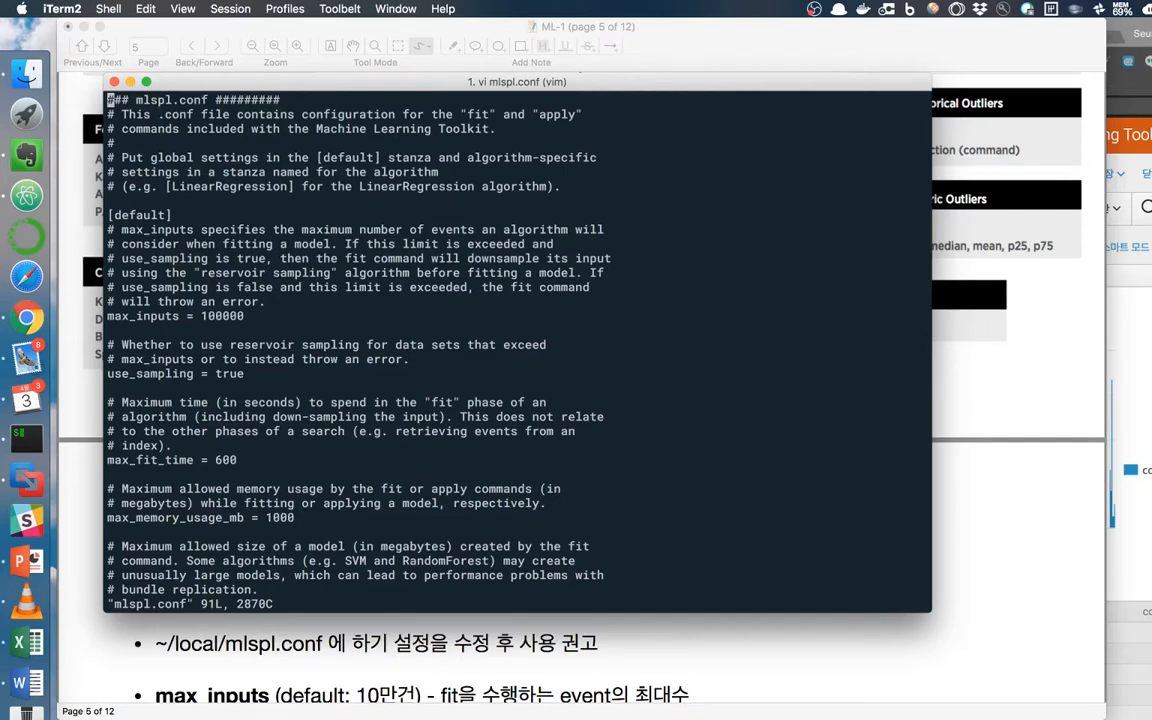
{"action": "left_click_drag", "start_coordinate": [204, 82], "coordinate": [180, 80]}
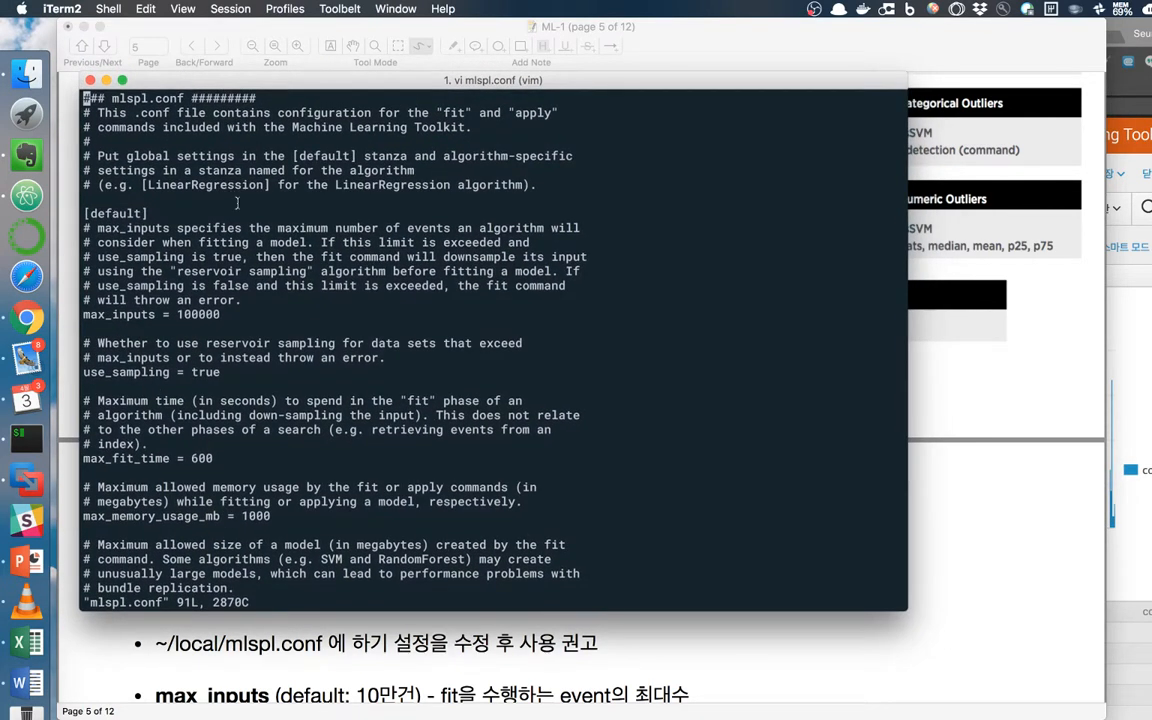
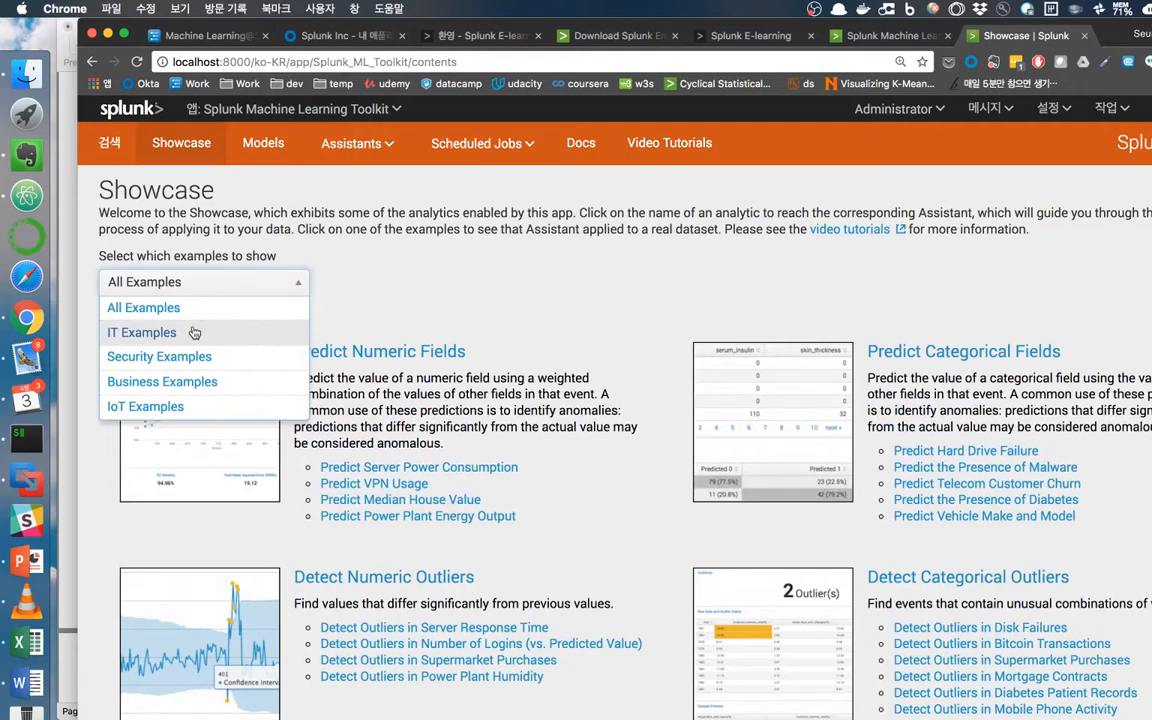
Switch the examples dropdown to IT Examples and open Predict Server Power Consumption under Predict Numeric Fields.
{"action": "left_click", "coordinate": [195, 332]}
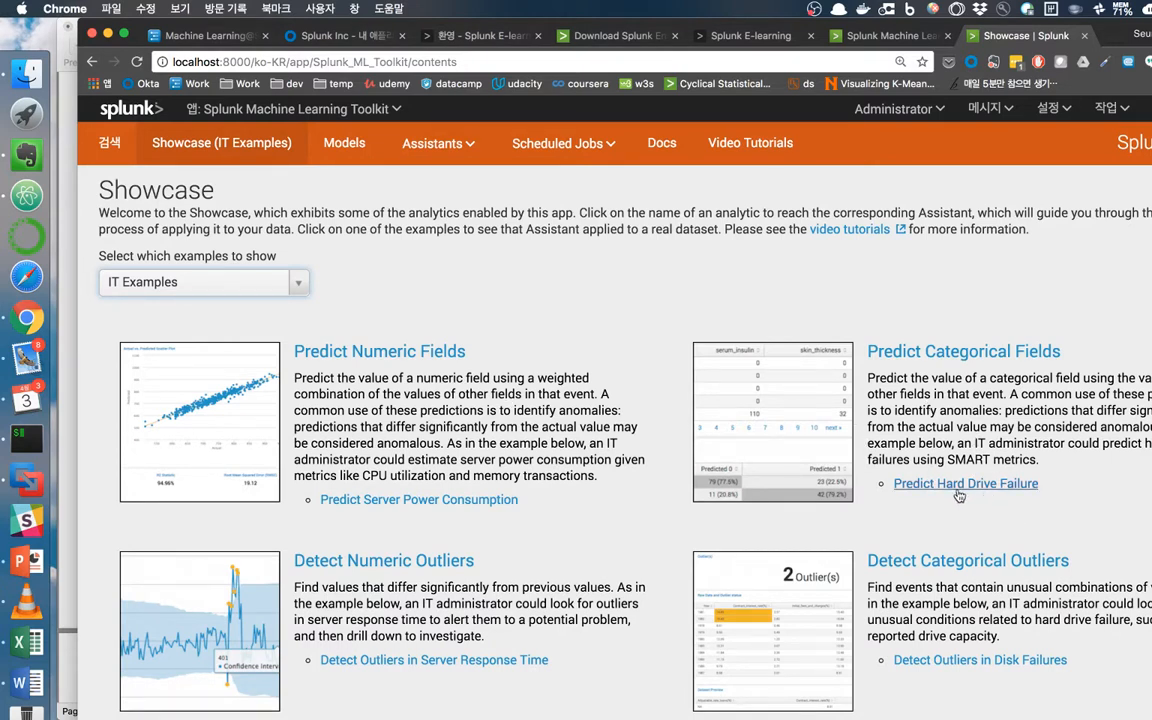
{"action": "scroll", "coordinate": [680, 496], "scroll_direction": "down", "scroll_amount": 2}
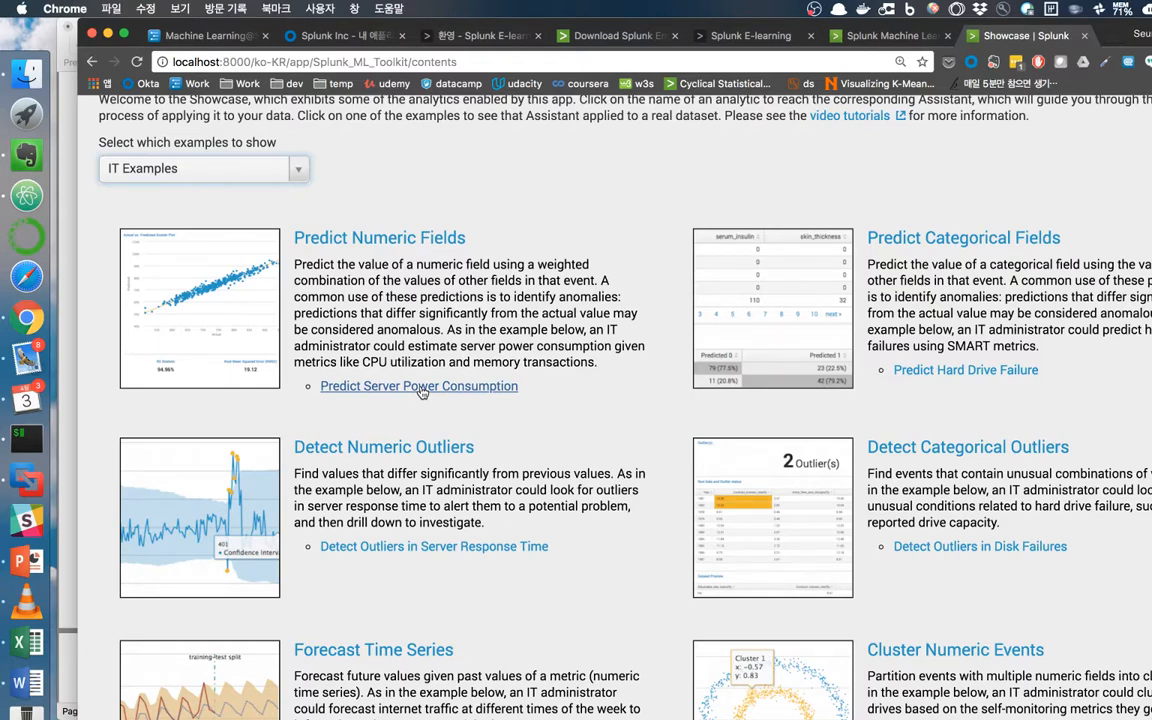
{"action": "left_click", "coordinate": [421, 388]}
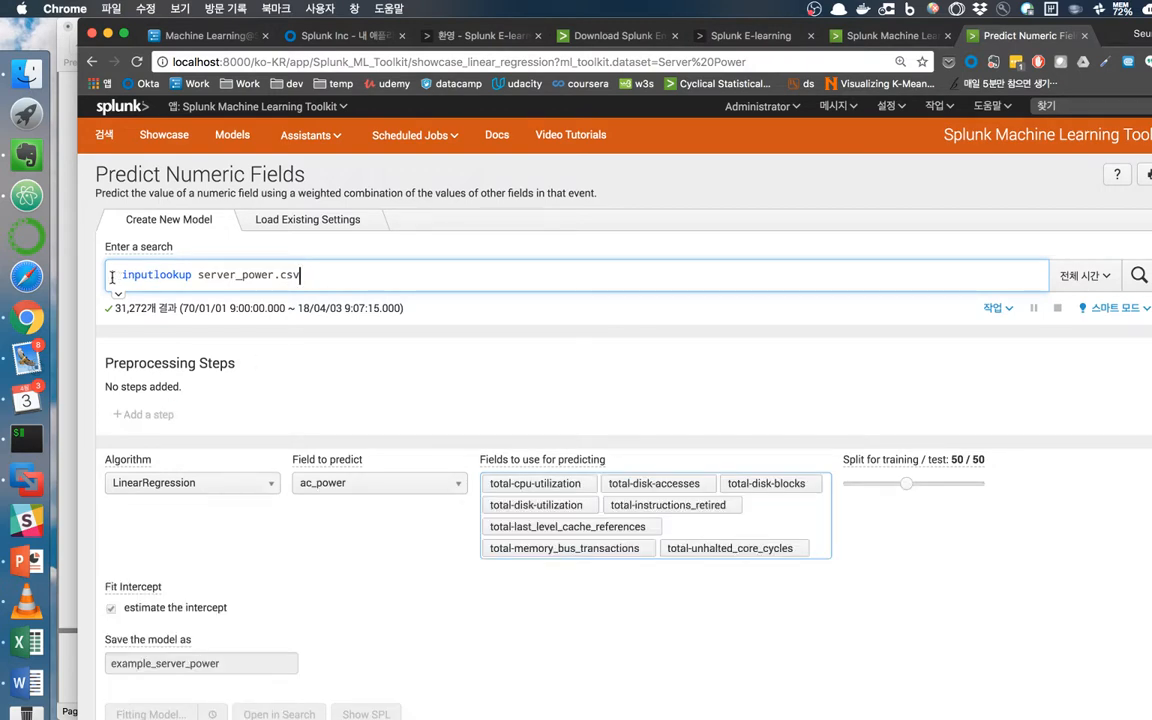
Highlight the inputlookup server_power.csv search and the page title, then scroll through the preset form.
{"action": "left_click_drag", "start_coordinate": [104, 276], "coordinate": [300, 282]}
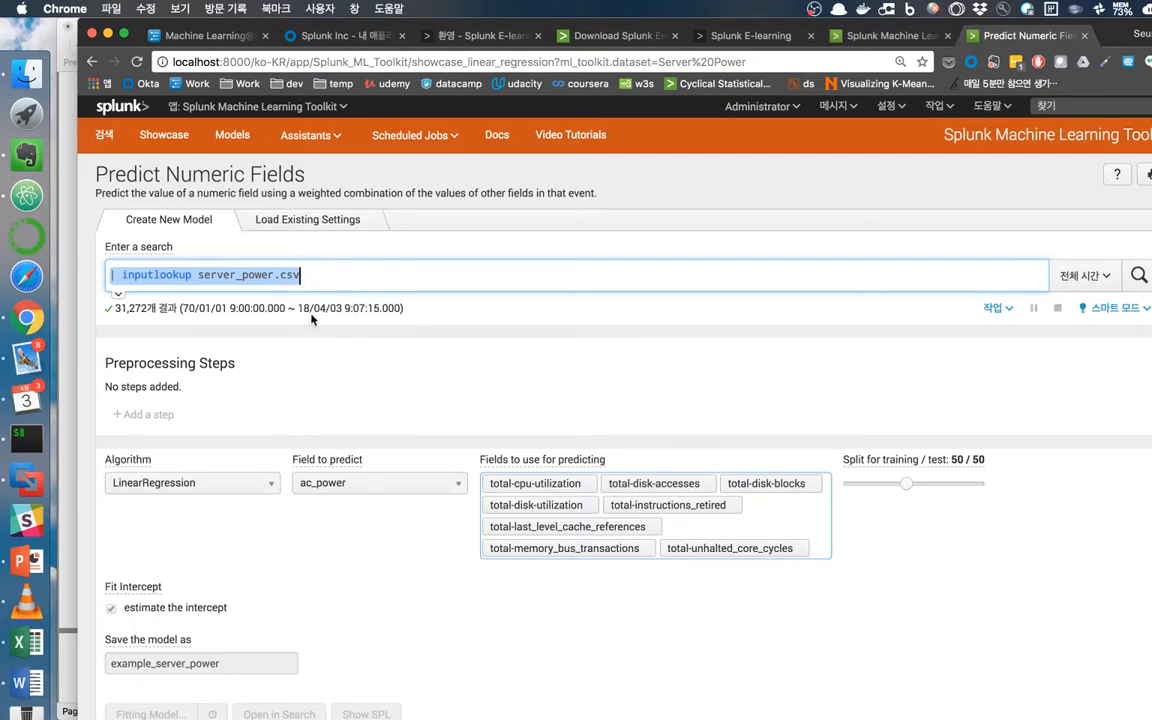
{"action": "left_click_drag", "start_coordinate": [107, 171], "coordinate": [300, 174]}
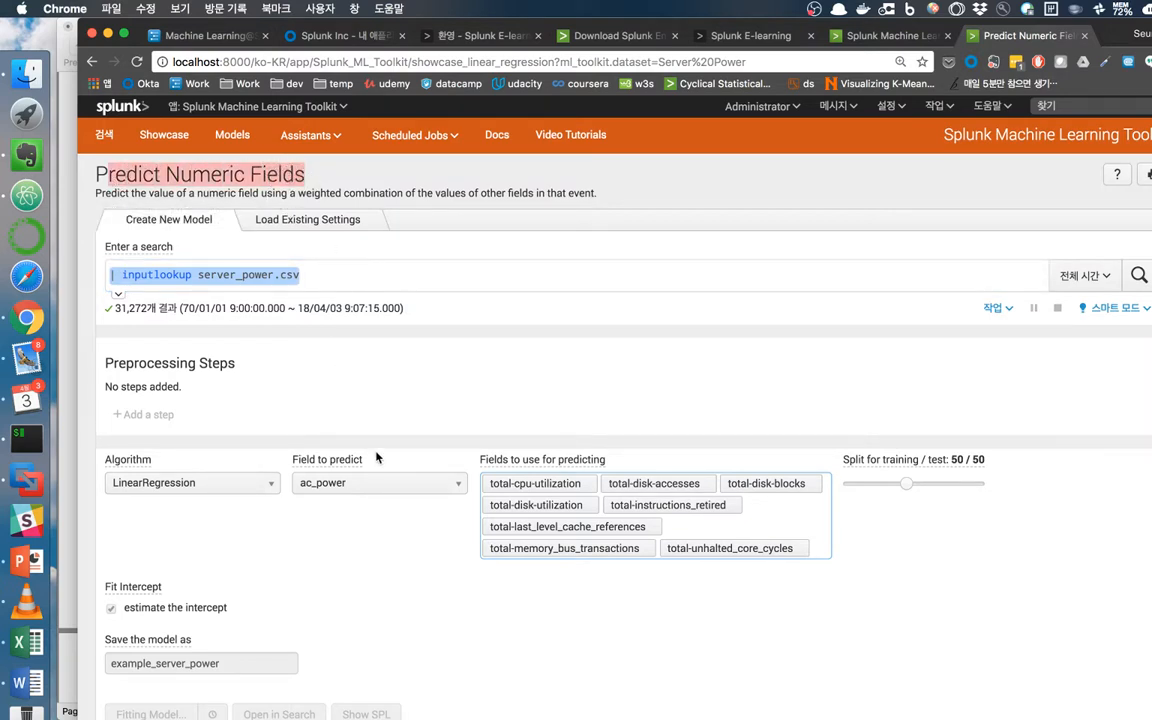
{"action": "scroll", "coordinate": [338, 405], "scroll_direction": "down", "scroll_amount": 2}
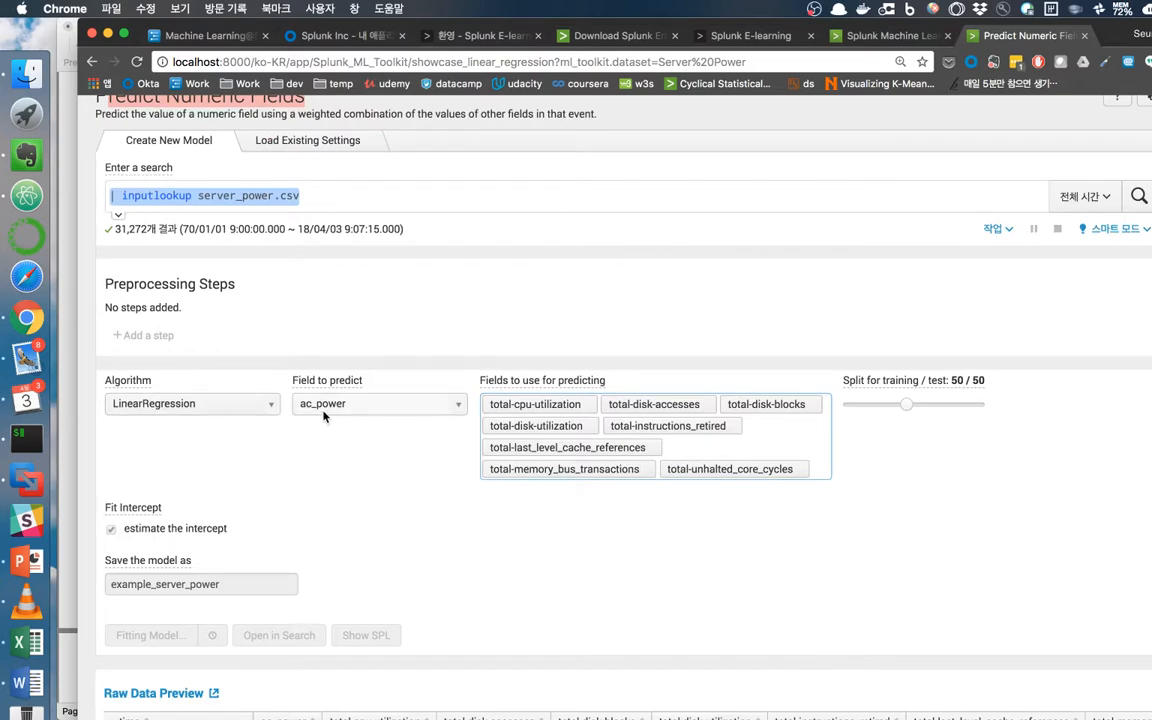
{"action": "scroll", "coordinate": [323, 416], "scroll_direction": "down", "scroll_amount": 4}
{"action": "scroll", "coordinate": [427, 561], "scroll_direction": "down", "scroll_amount": 1}
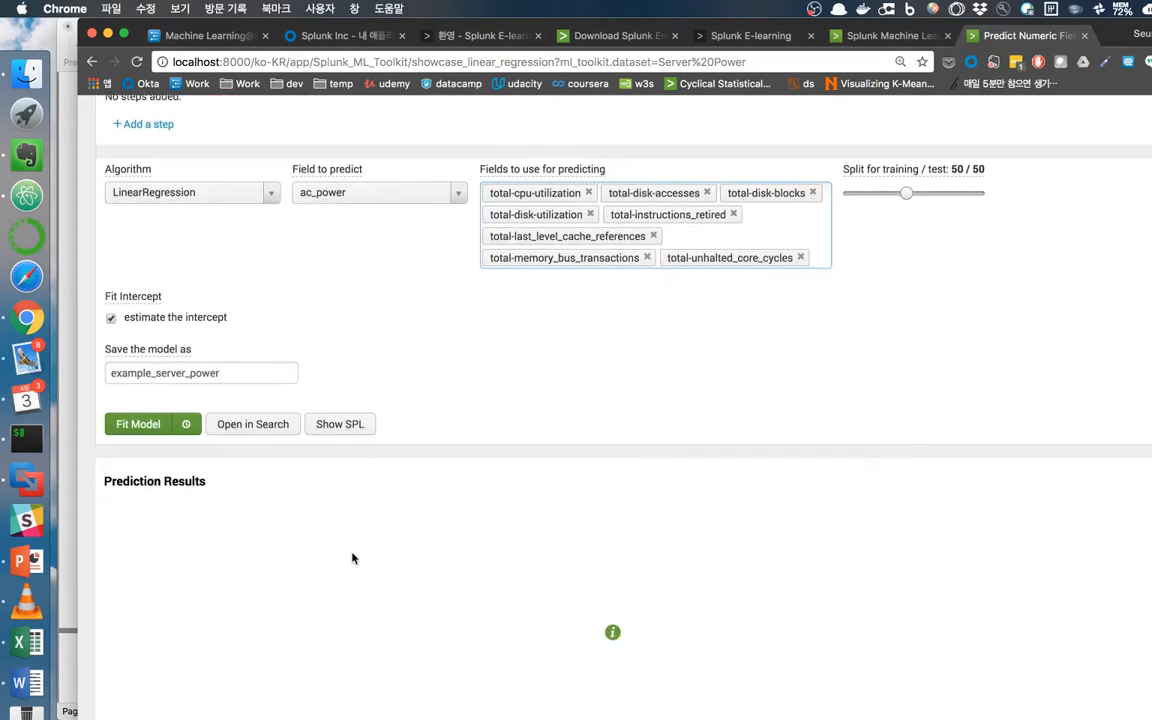
{"action": "scroll", "coordinate": [376, 550], "scroll_direction": "up", "scroll_amount": 2}
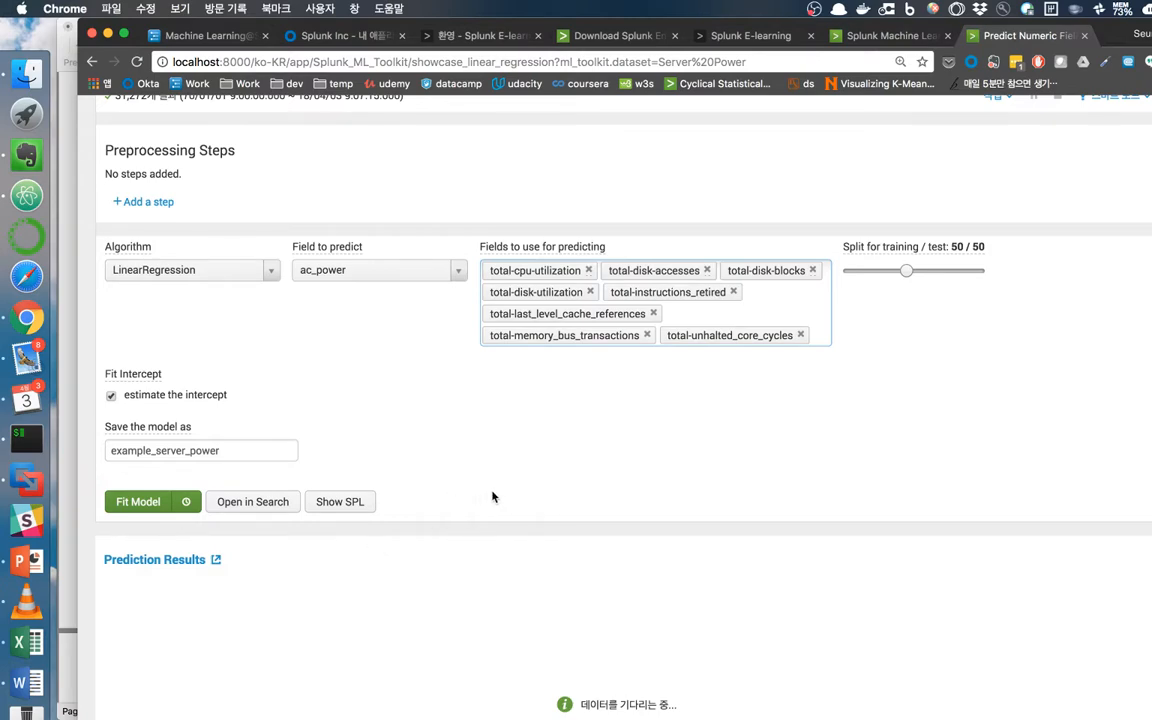
{"action": "scroll", "coordinate": [843, 437], "scroll_direction": "up", "scroll_amount": 5}
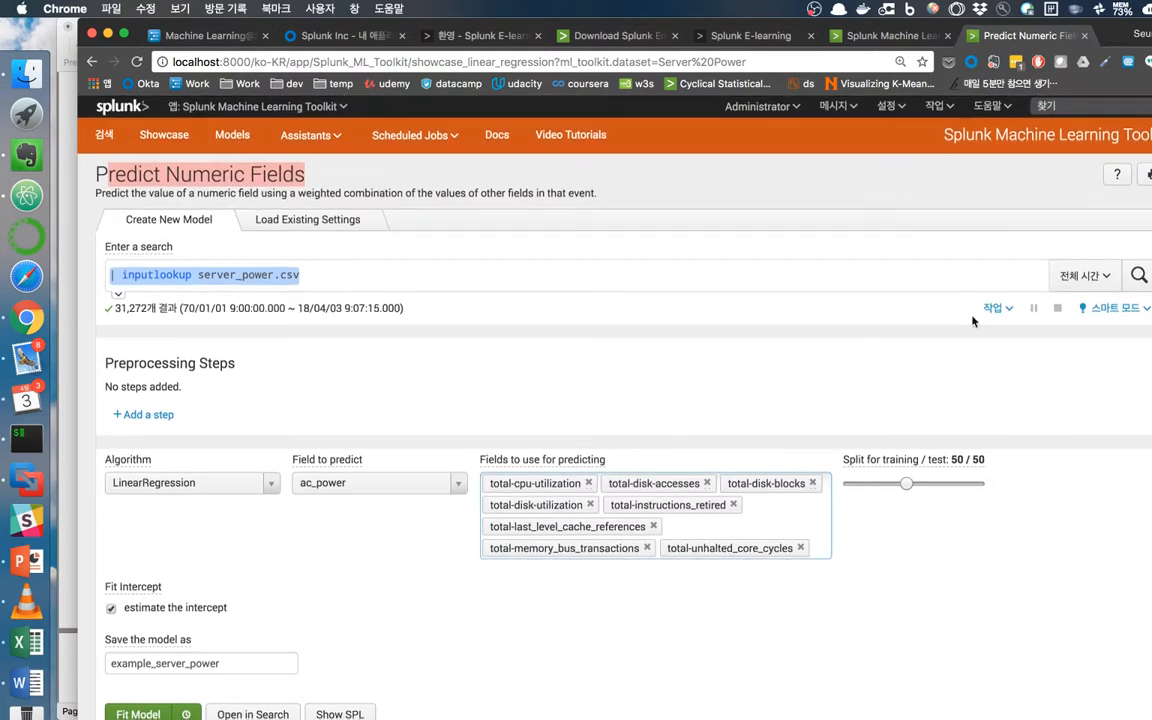
Rerun the server_power.csv search and scroll through the 31,272-row Raw Data Preview.
{"action": "left_click", "coordinate": [1138, 277]}
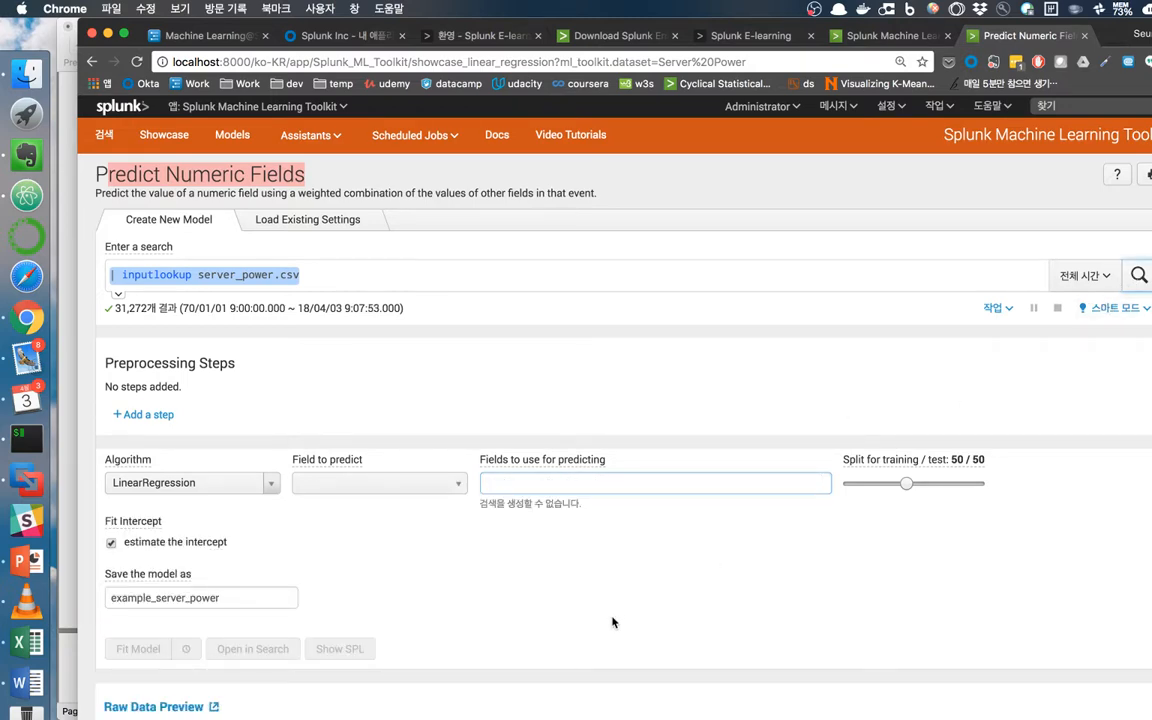
{"action": "scroll", "coordinate": [613, 622], "scroll_direction": "down", "scroll_amount": 5}
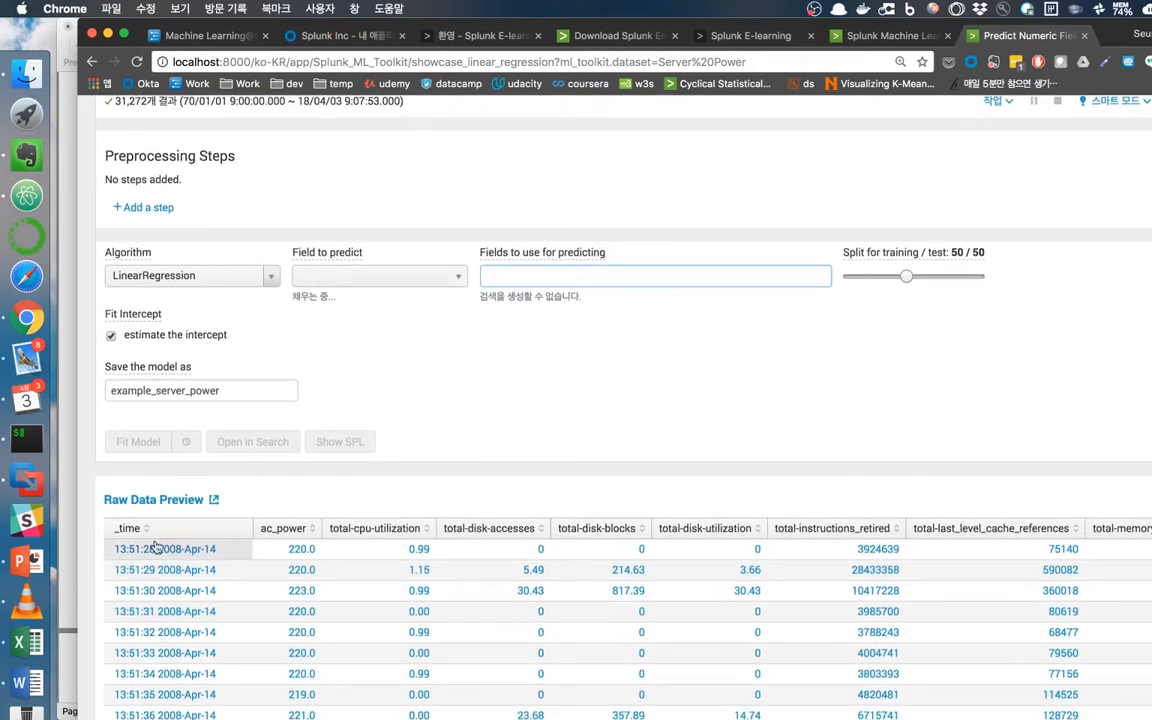
{"action": "scroll", "coordinate": [207, 550], "scroll_direction": "down", "scroll_amount": 1}
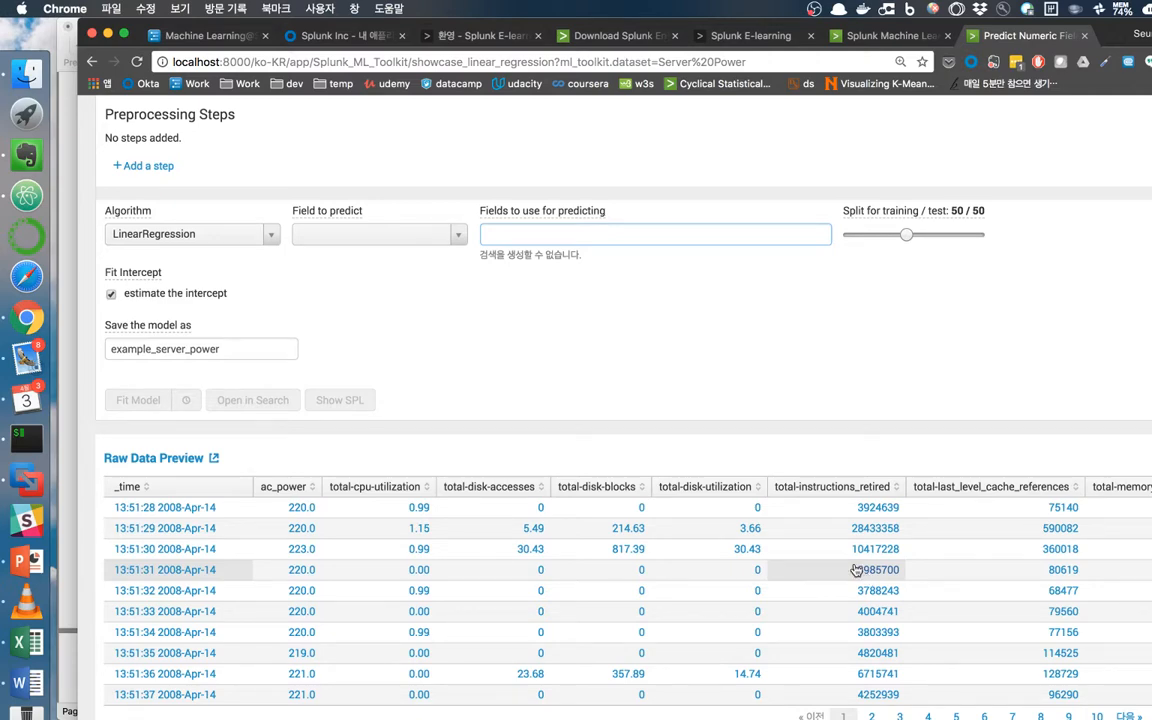
{"action": "scroll", "coordinate": [869, 580], "scroll_direction": "up", "scroll_amount": 4}
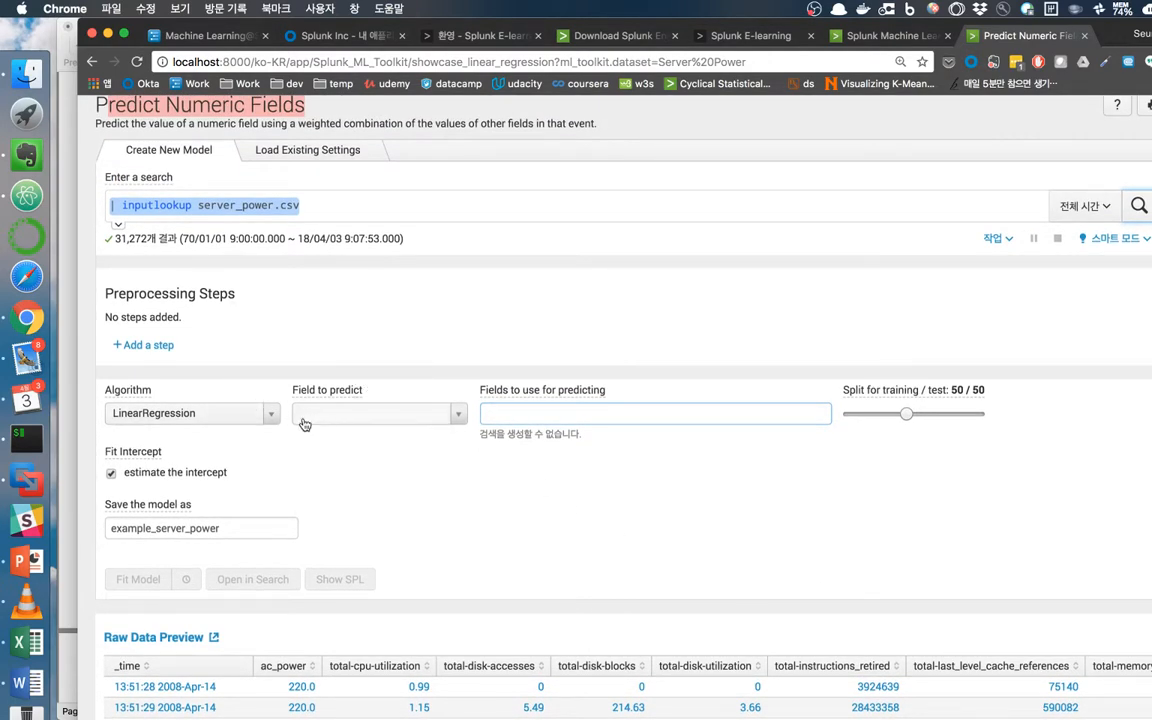
Choose ac_power as the field to predict and total* as the predictor fields.
{"action": "mouse_move", "coordinate": [347, 393]}
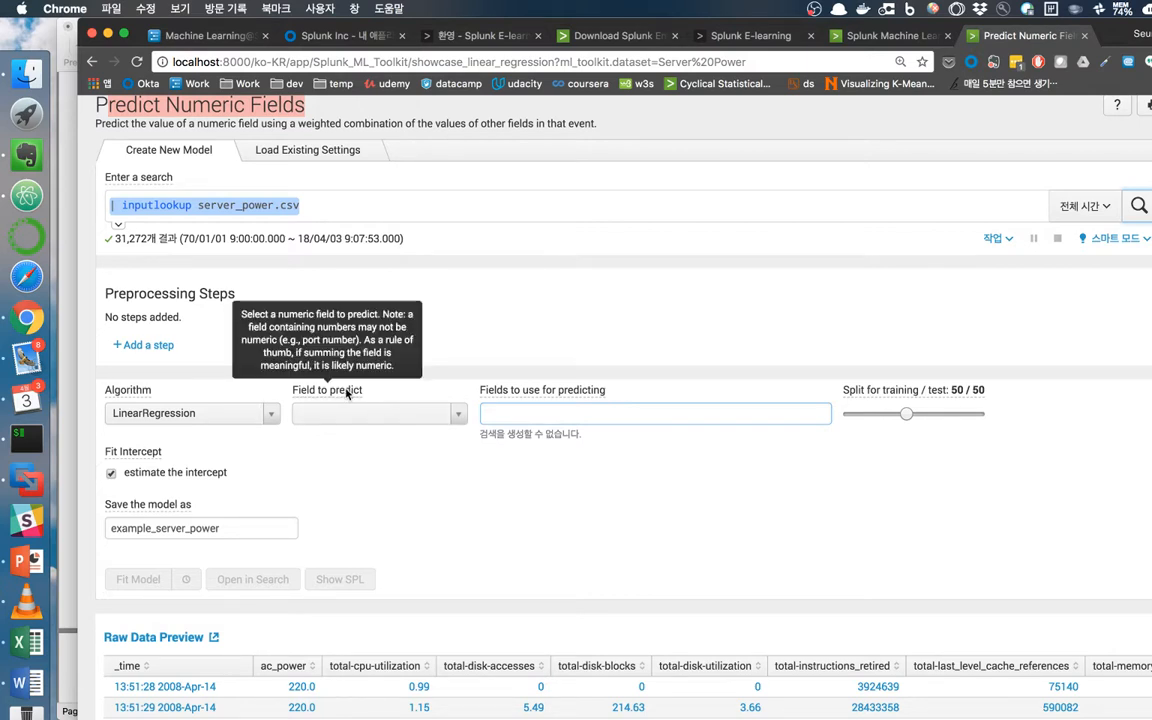
{"action": "left_click", "coordinate": [349, 417]}
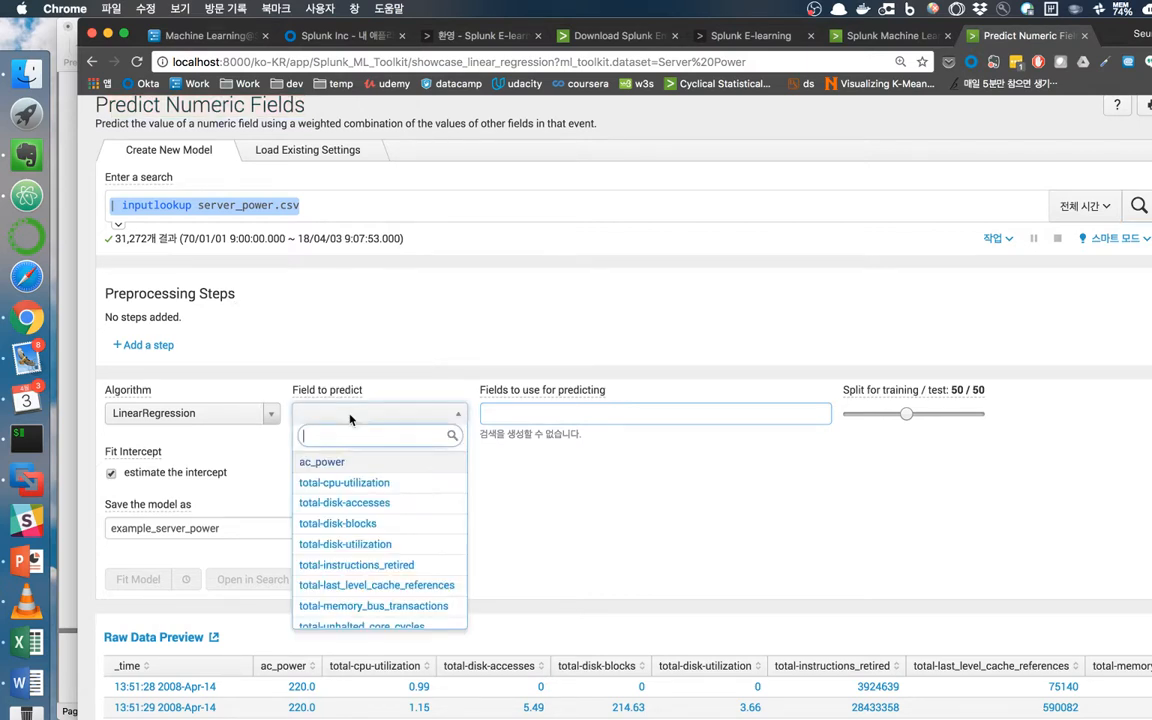
{"action": "left_click", "coordinate": [322, 462]}
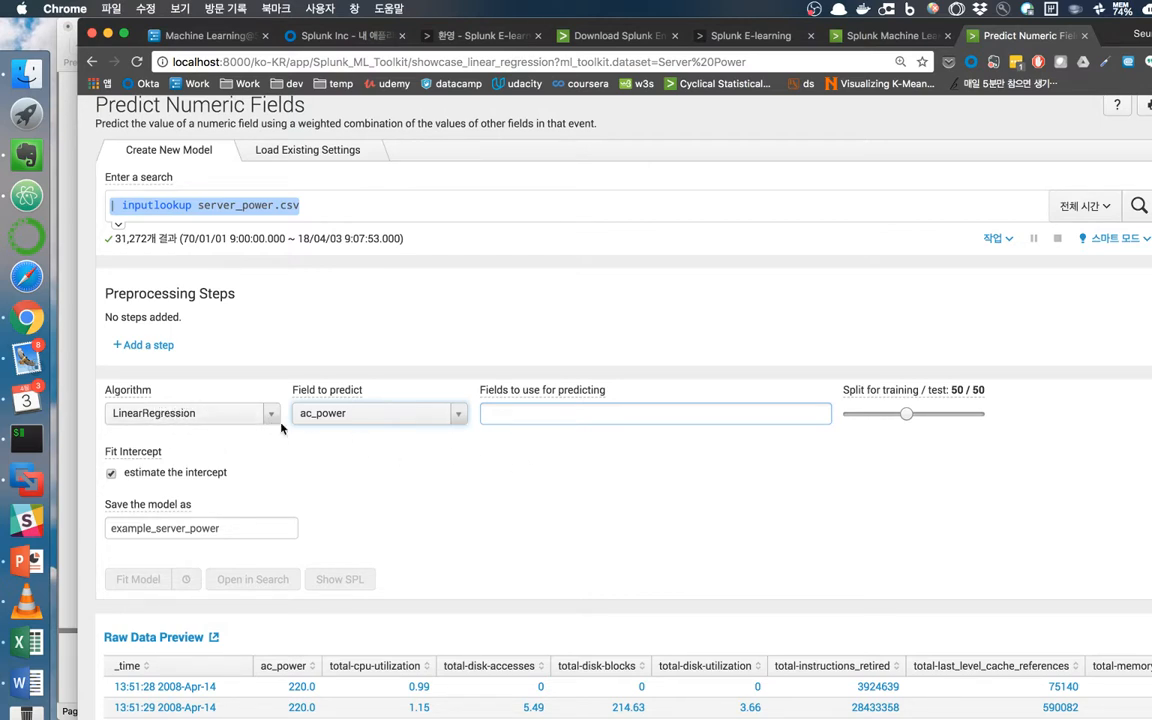
{"action": "left_click", "coordinate": [524, 416]}
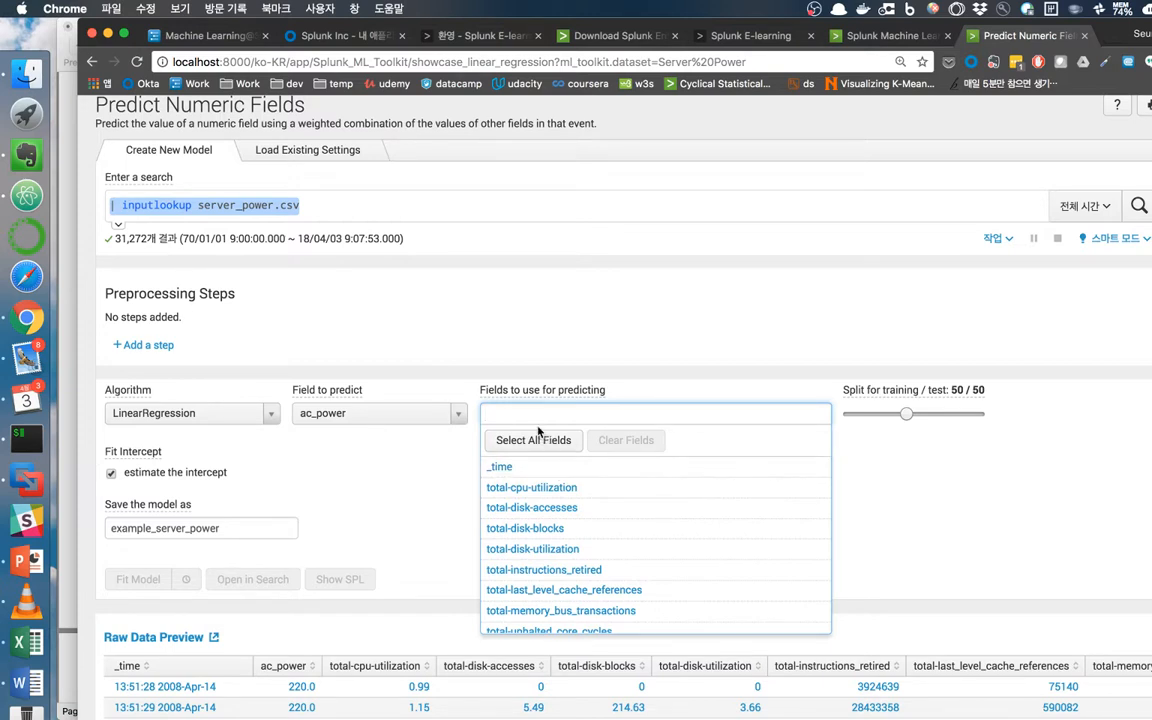
{"action": "type", "text": "tot"}
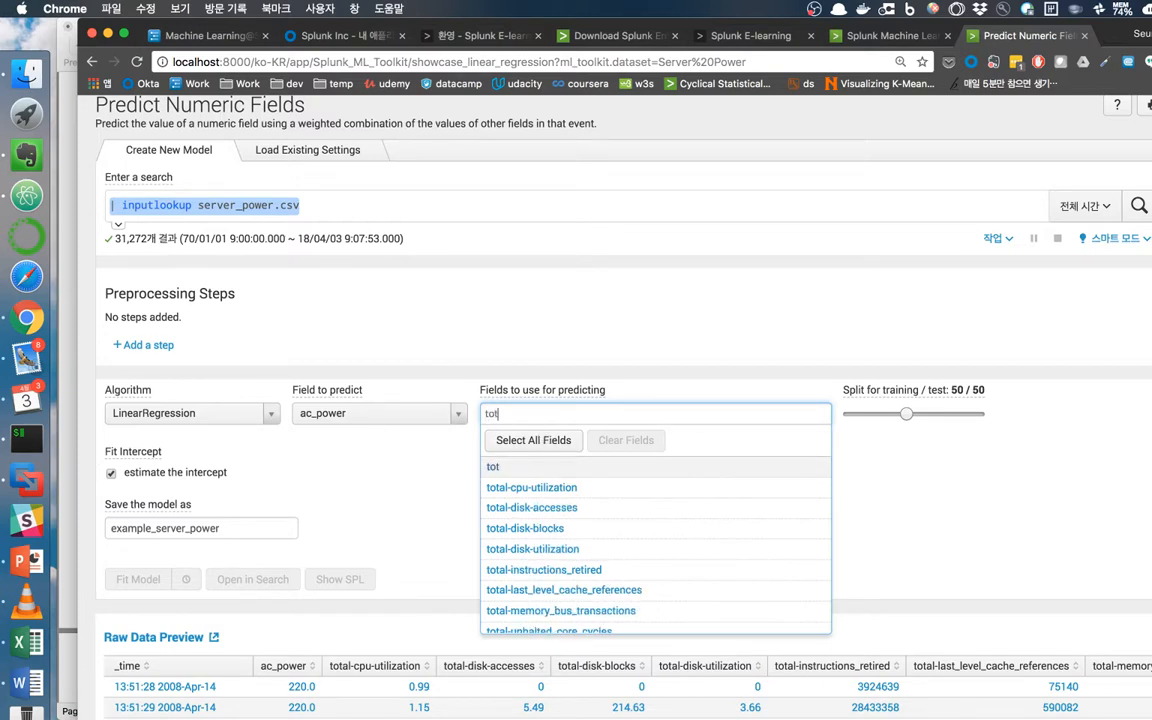
{"action": "type", "text": "al*"}
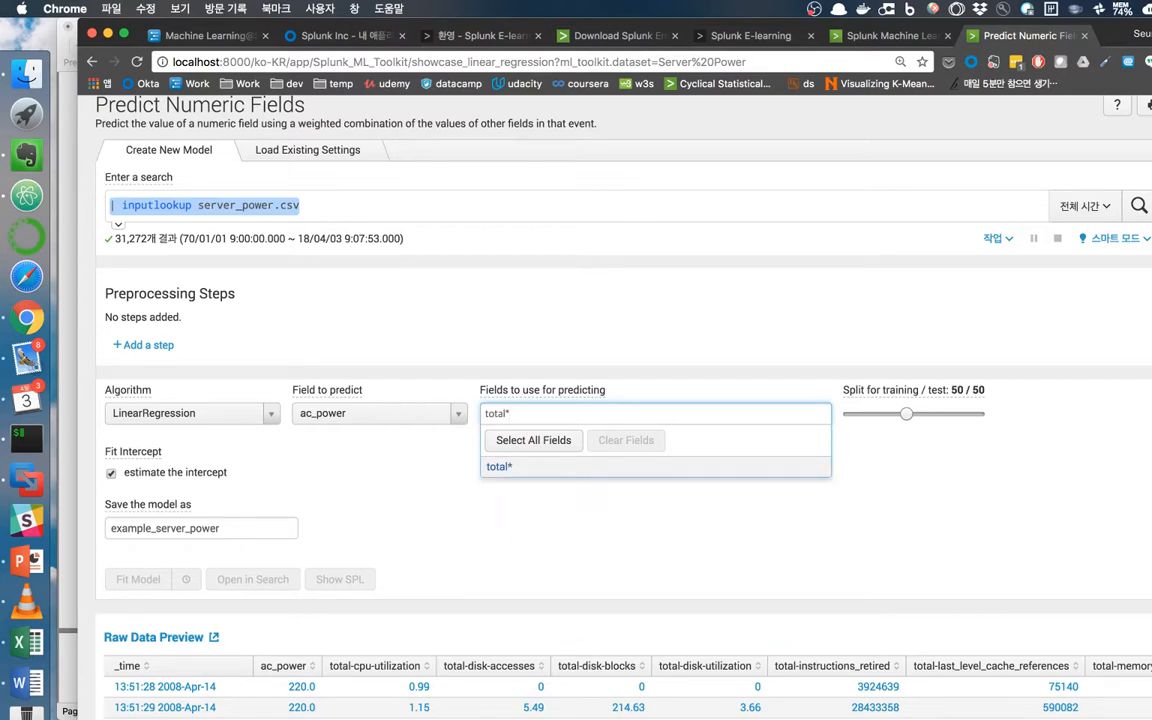
{"action": "key", "text": "Return"}
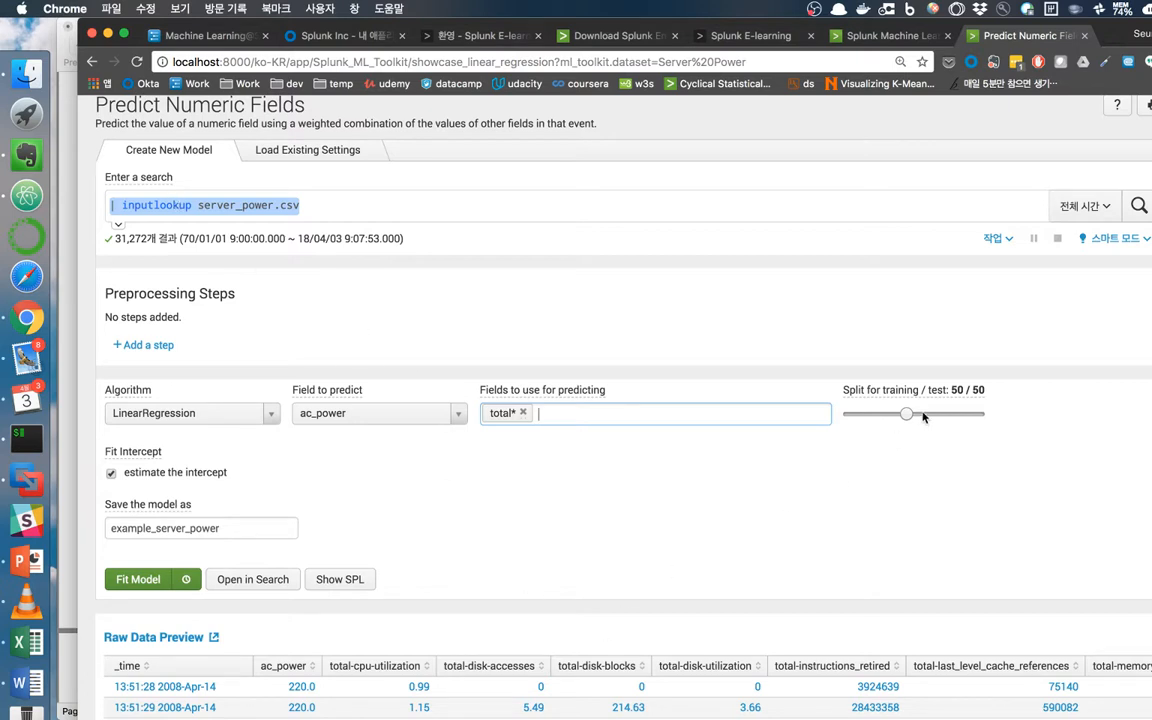
Set the 70/30 training/test split and review the model name example_server_power.
{"action": "mouse_move", "coordinate": [908, 402]}
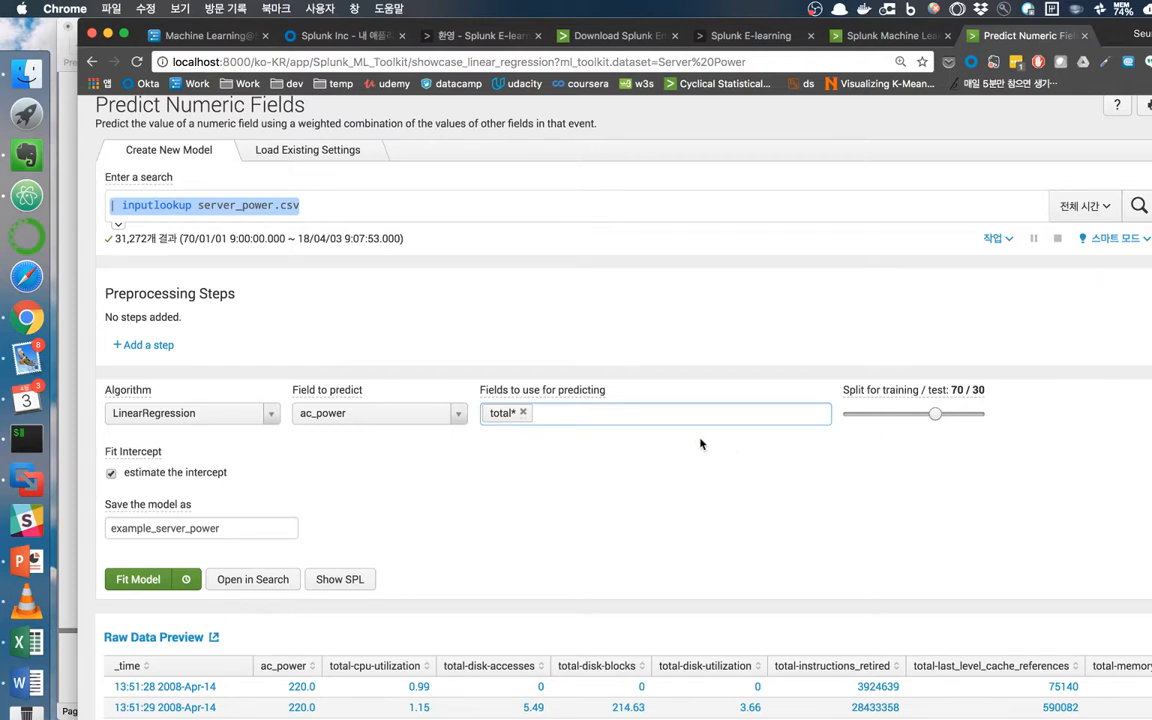
{"action": "left_click_drag", "start_coordinate": [240, 531], "coordinate": [100, 528]}
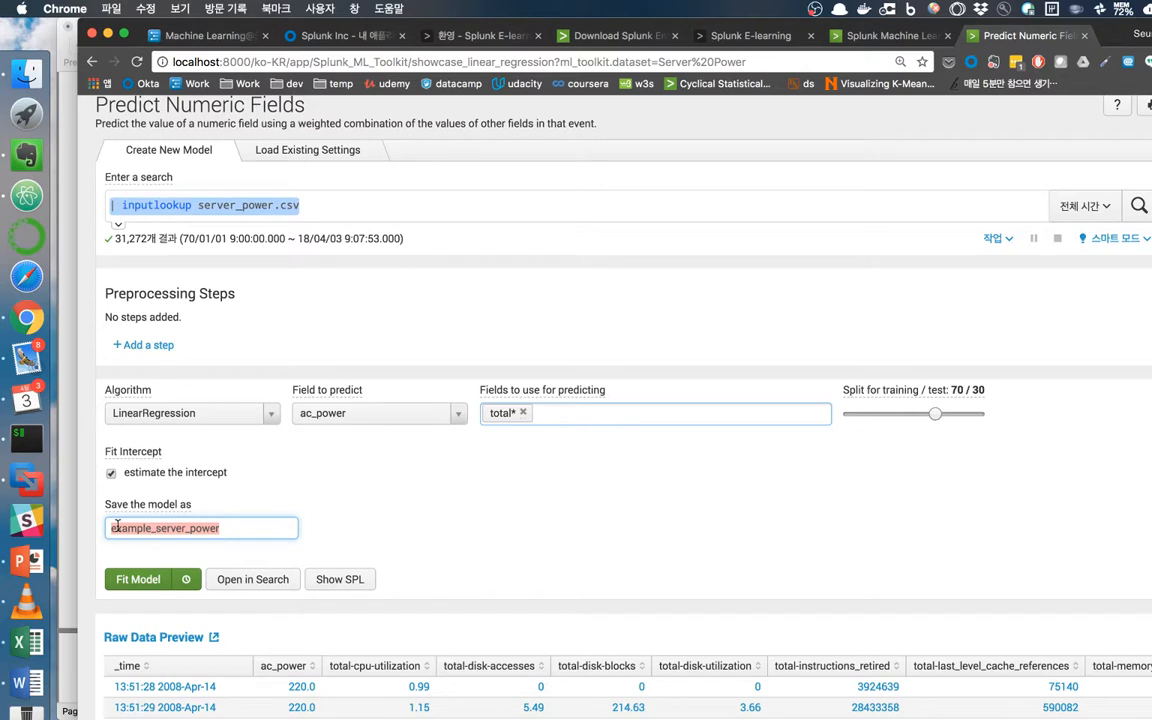
{"action": "key", "text": "Right"}
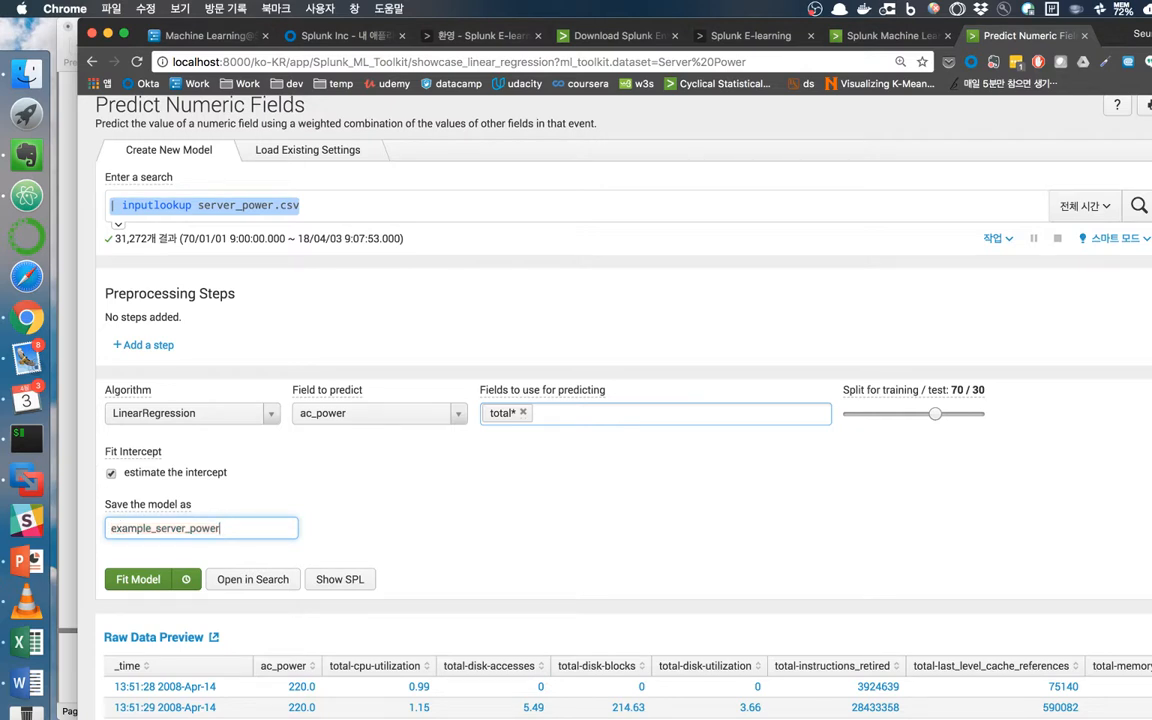
{"action": "key", "text": "super+a"}
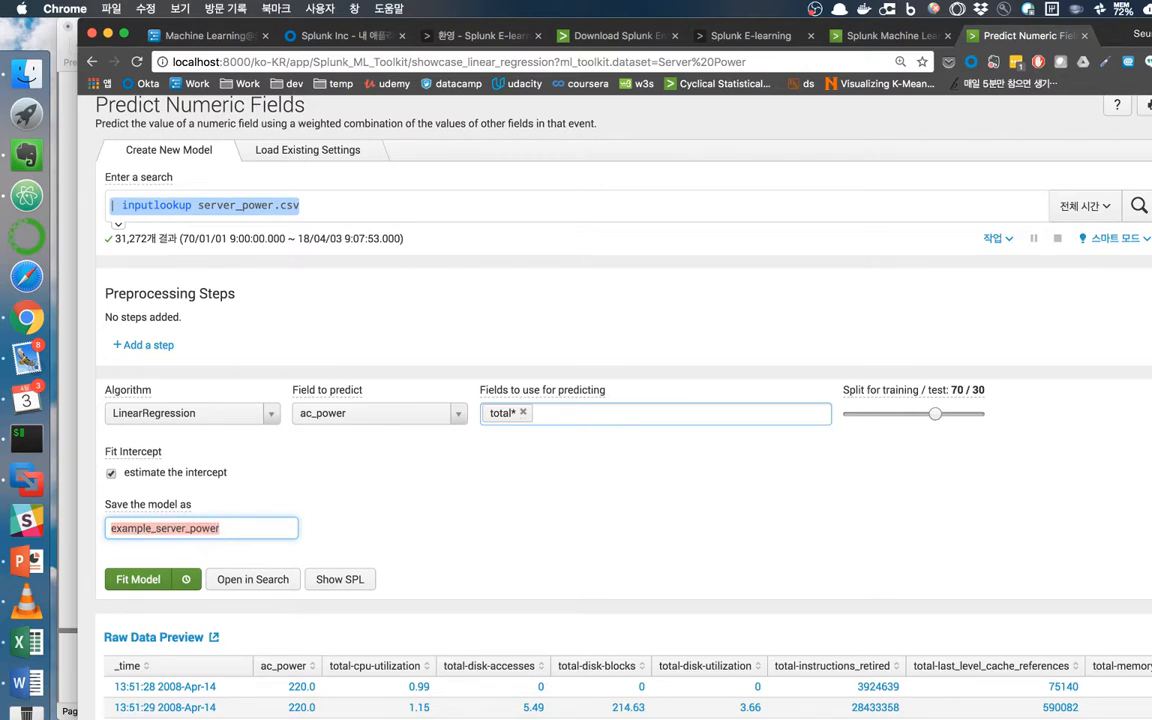
{"action": "key", "text": "Right"}
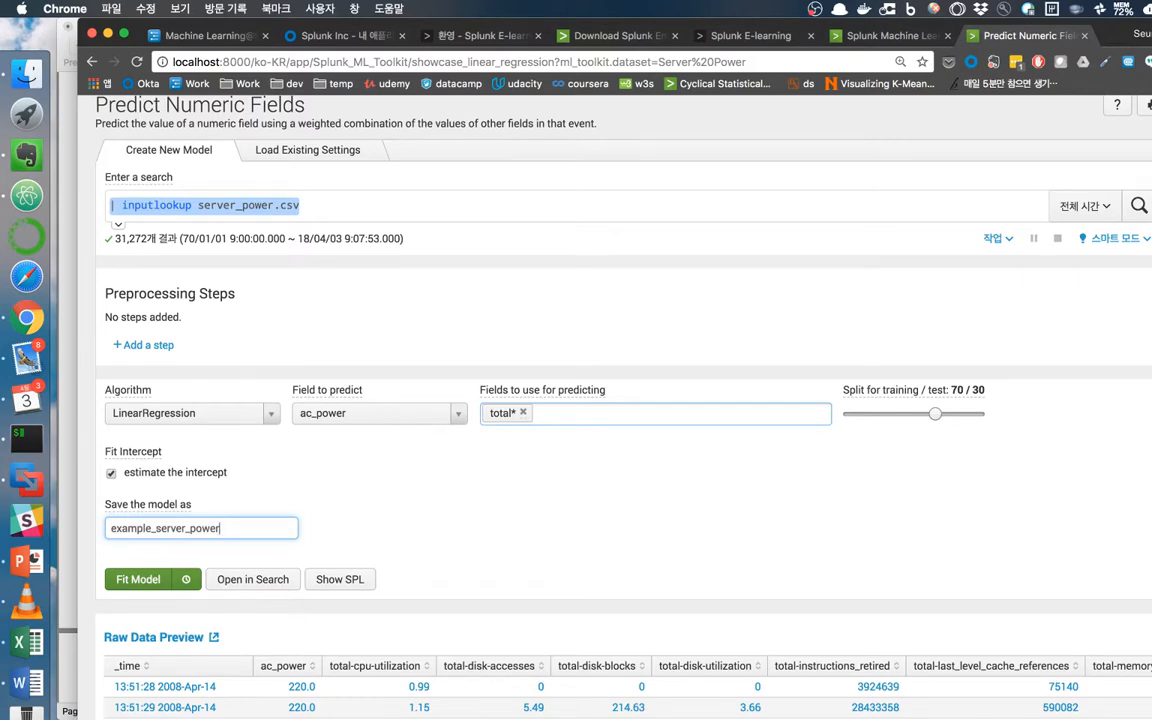
{"action": "scroll", "coordinate": [120, 610], "scroll_direction": "up", "scroll_amount": 2}
{"action": "scroll", "coordinate": [140, 600], "scroll_direction": "down", "scroll_amount": 2}
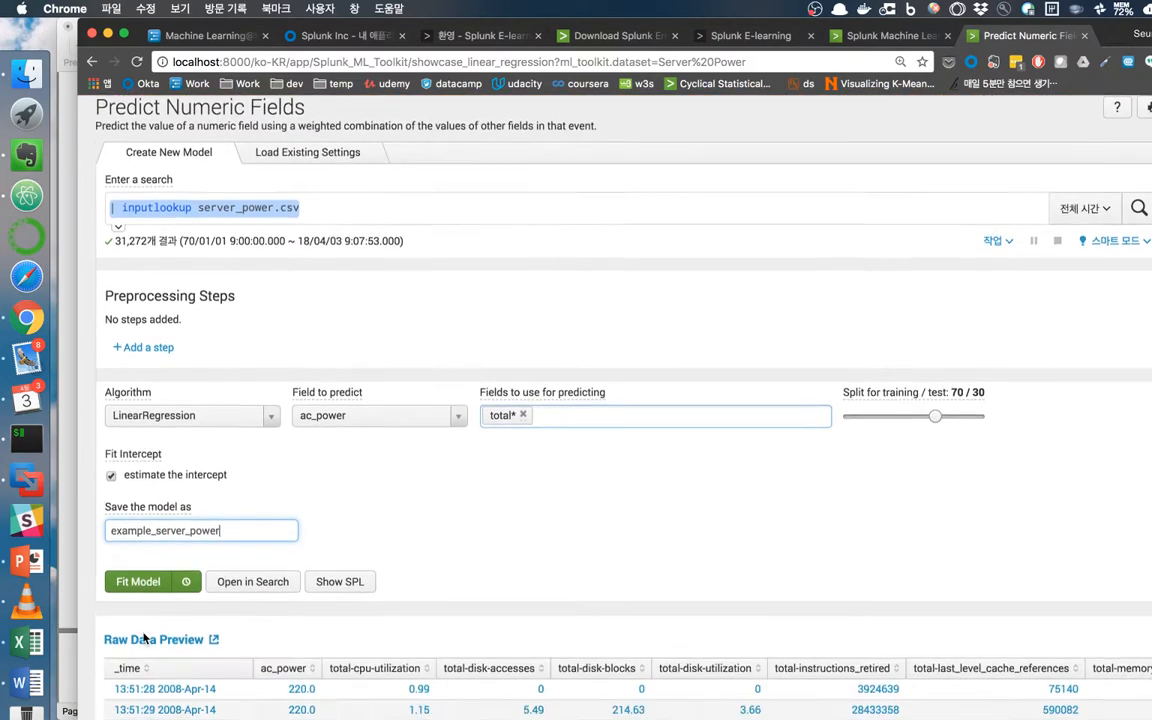
Fit the model and scroll to the predicted(ac_power) values and residuals.
{"action": "left_click", "coordinate": [139, 570]}
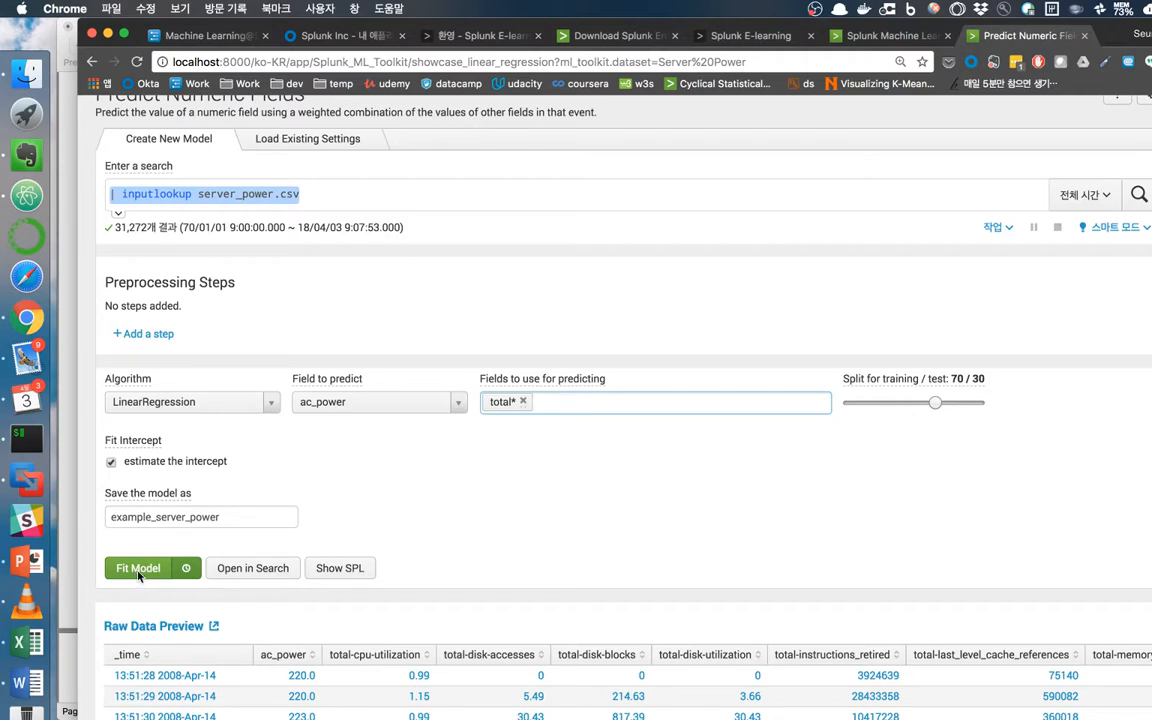
{"action": "left_click", "coordinate": [138, 569]}
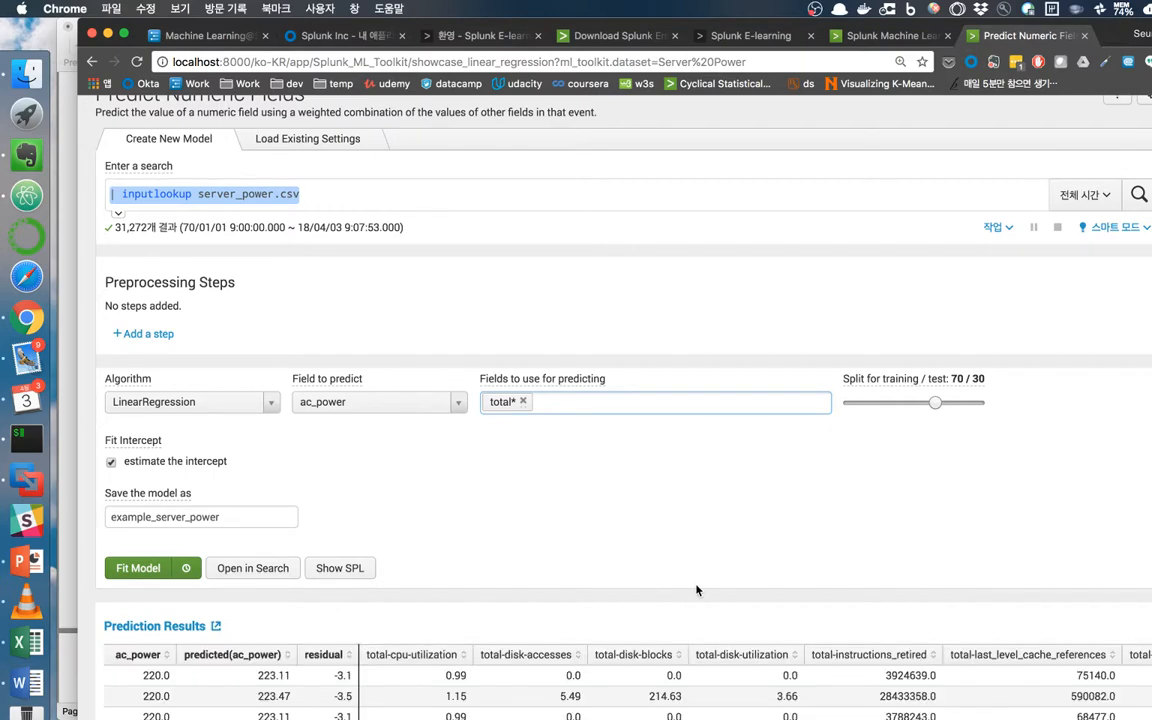
{"action": "scroll", "coordinate": [697, 590], "scroll_direction": "down", "scroll_amount": 5}
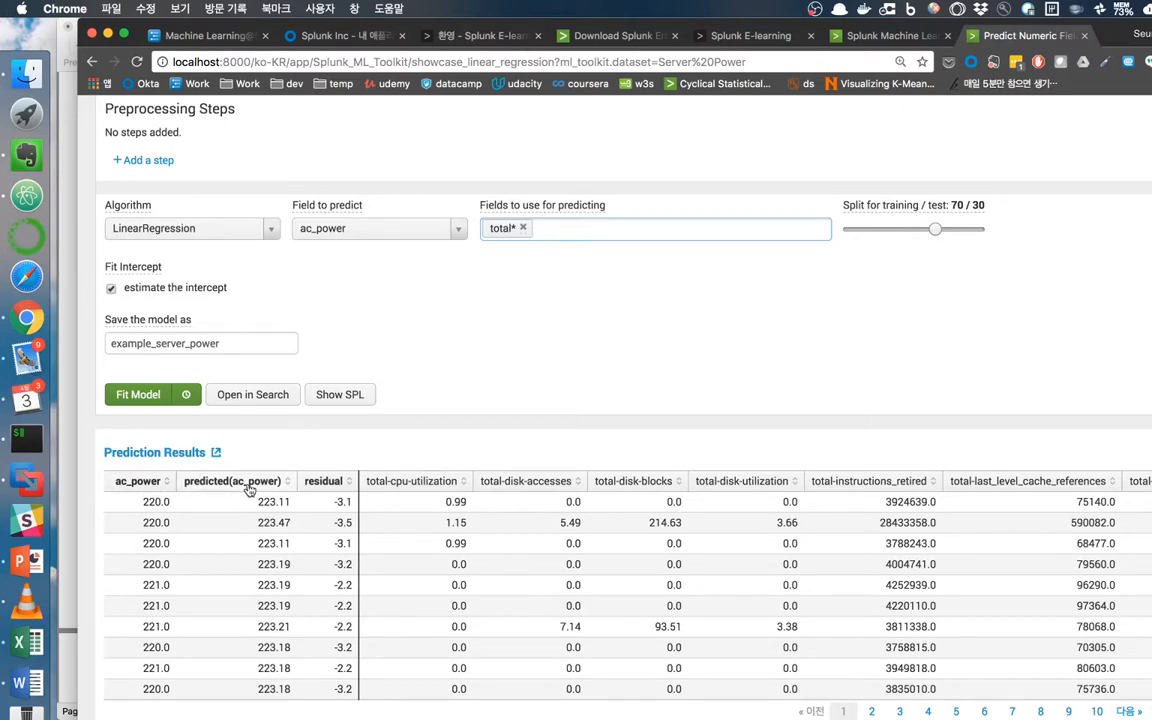
{"action": "scroll", "coordinate": [264, 507], "scroll_direction": "down", "scroll_amount": 2}
{"action": "scroll", "coordinate": [264, 507], "scroll_direction": "down", "scroll_amount": 6}
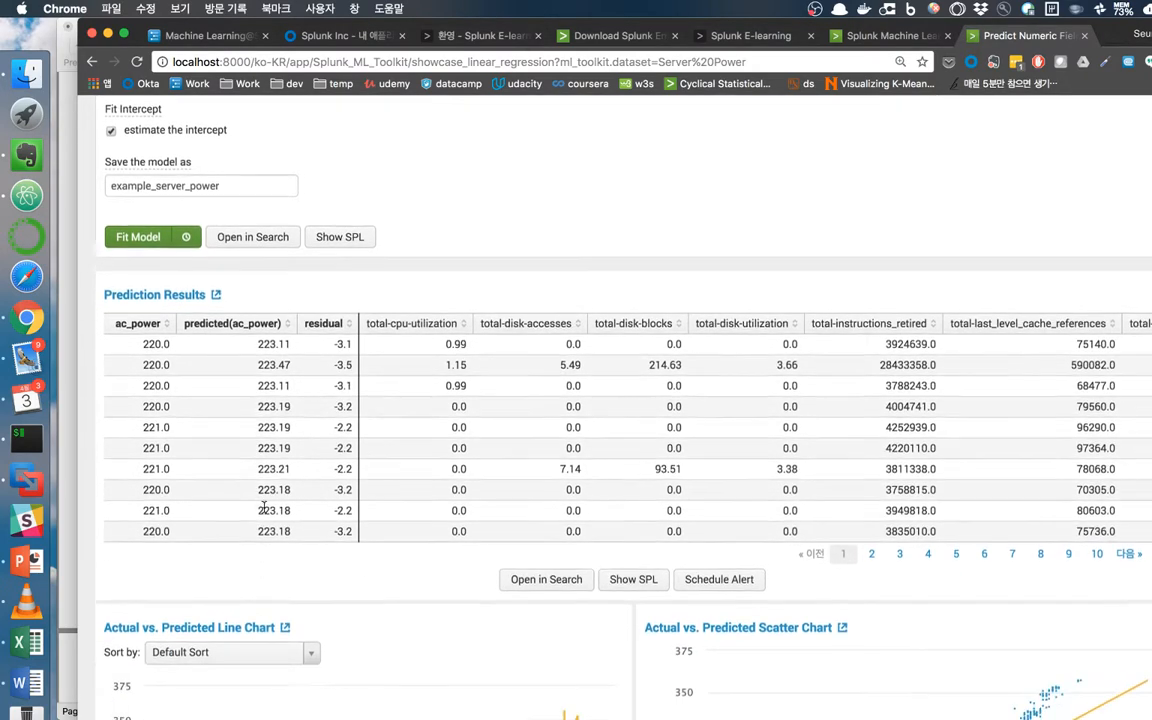
{"action": "scroll", "coordinate": [265, 513], "scroll_direction": "down", "scroll_amount": 2}
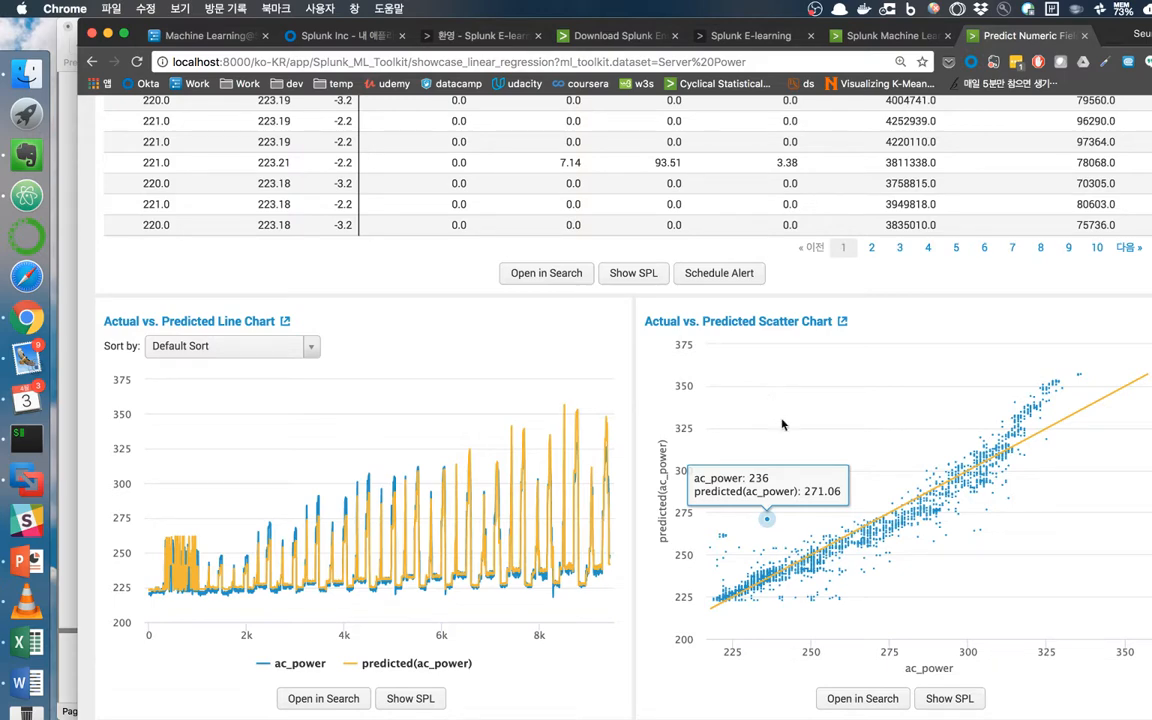
{"action": "scroll", "coordinate": [740, 450], "scroll_direction": "down", "scroll_amount": 5}
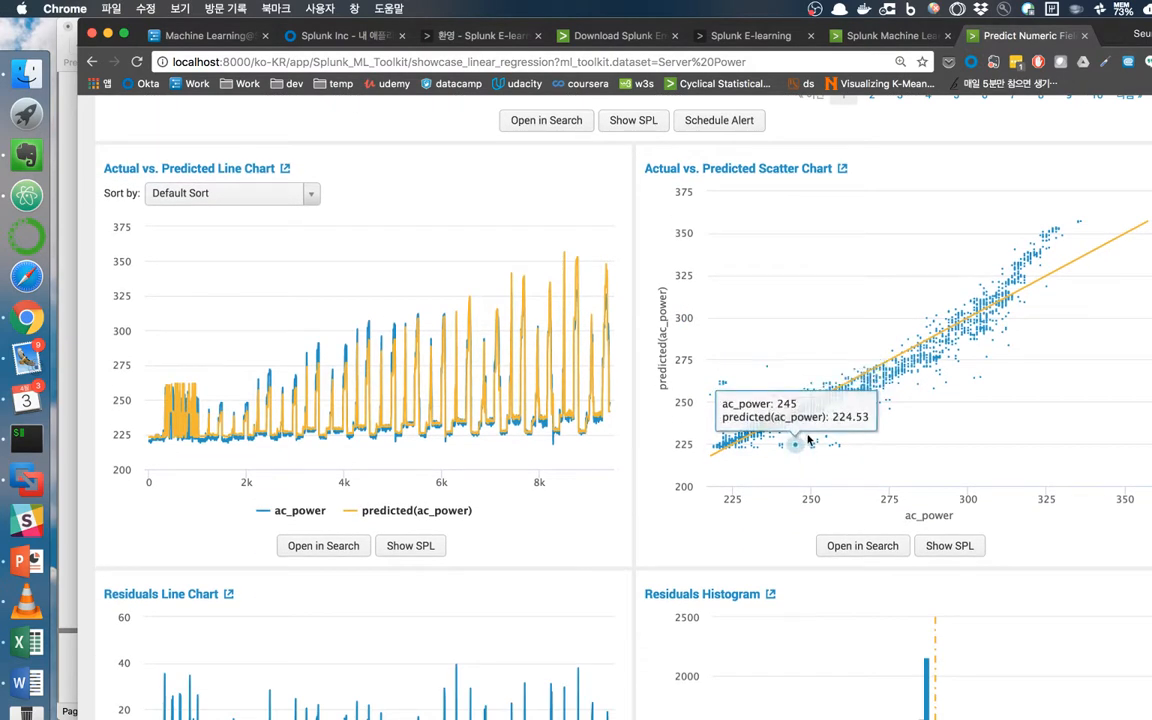
{"action": "scroll", "coordinate": [768, 470], "scroll_direction": "down", "scroll_amount": 3}
{"action": "scroll", "coordinate": [765, 472], "scroll_direction": "down", "scroll_amount": 4}
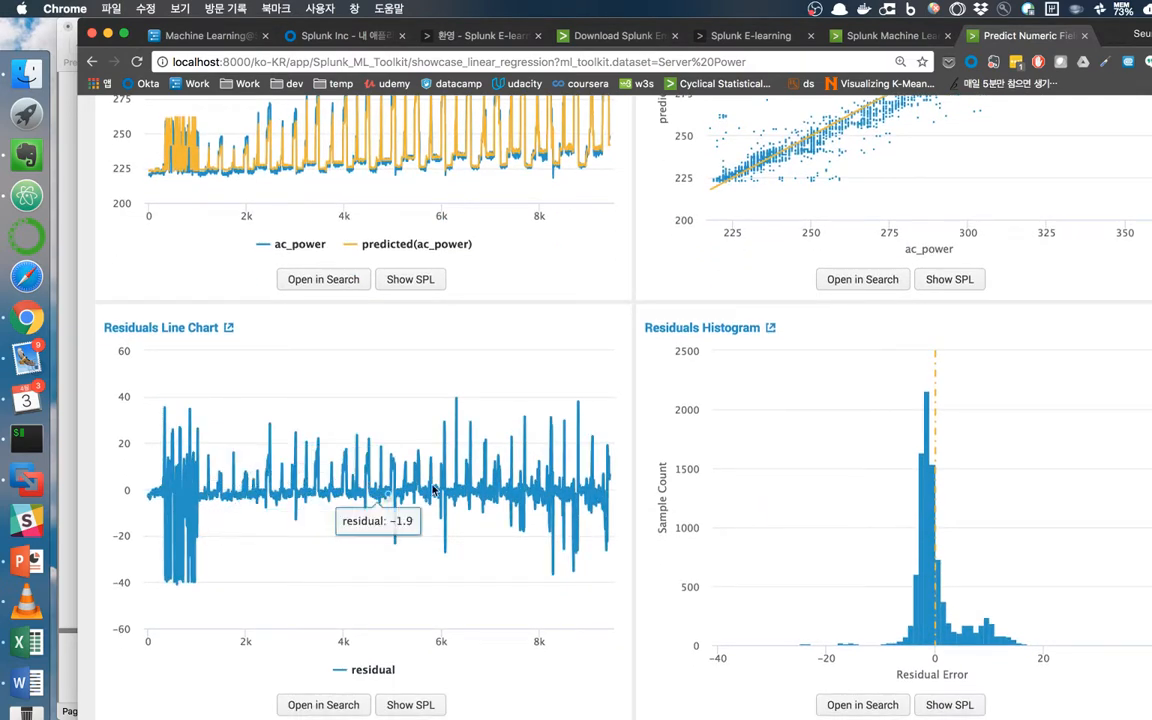
{"action": "scroll", "coordinate": [945, 547], "scroll_direction": "down", "scroll_amount": 5}
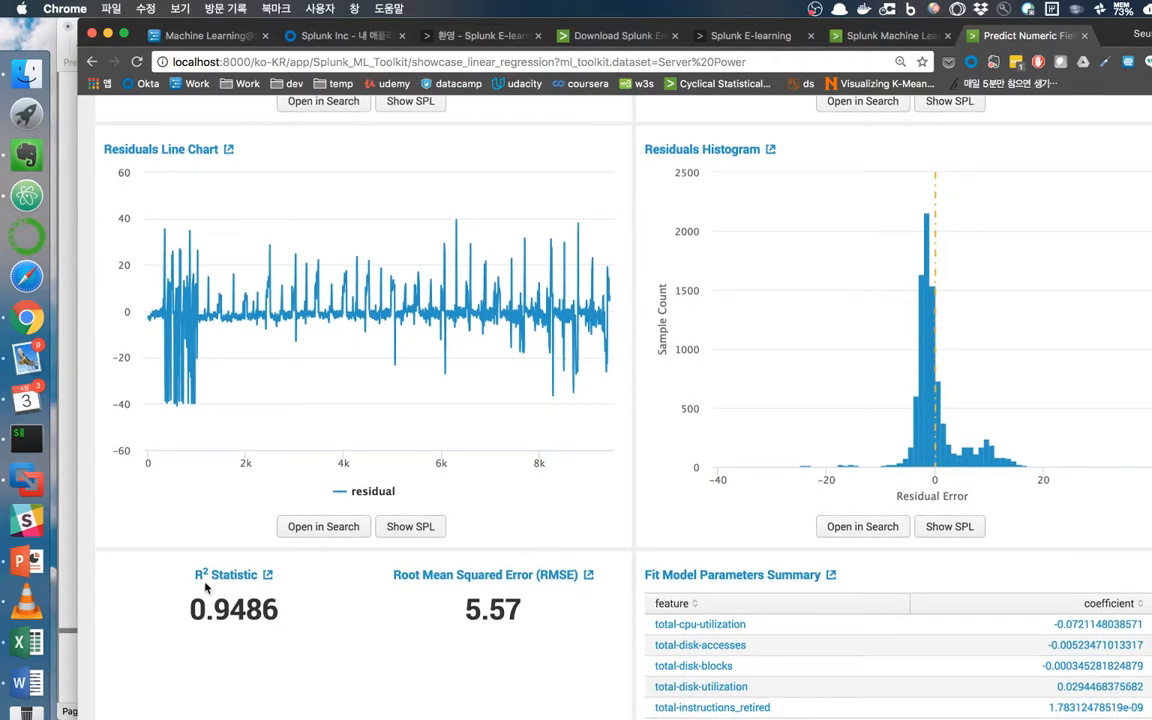
{"action": "mouse_move", "coordinate": [209, 575]}
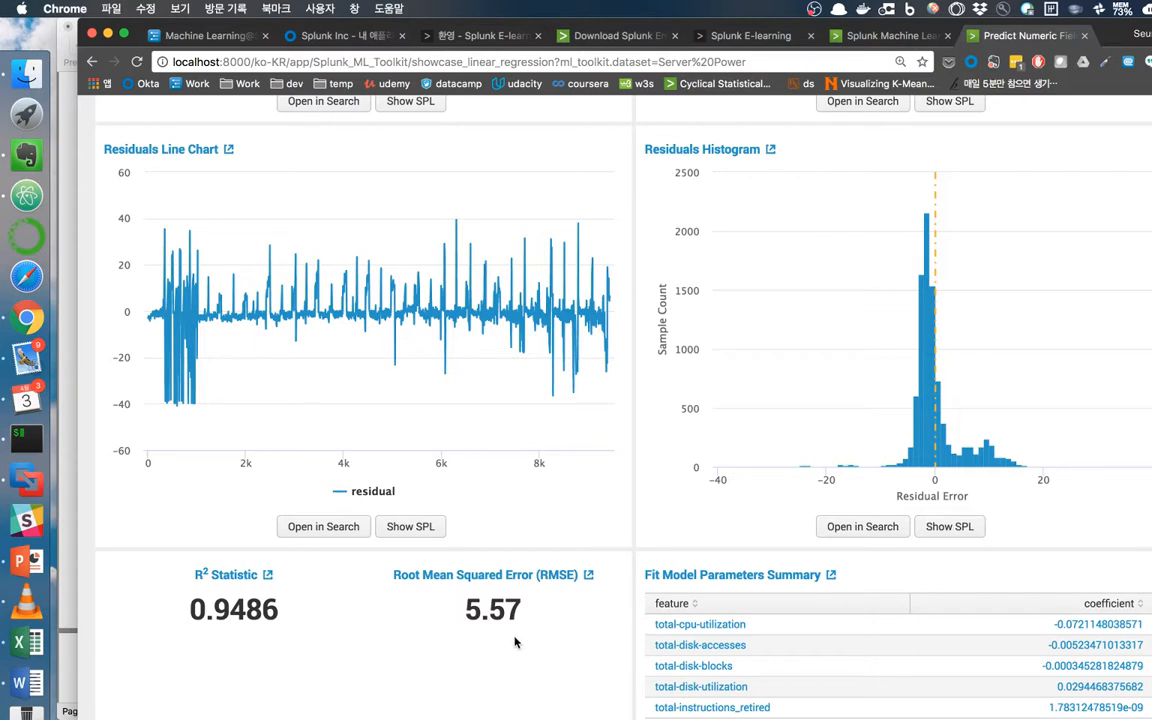
{"action": "scroll", "coordinate": [534, 646], "scroll_direction": "down", "scroll_amount": 1}
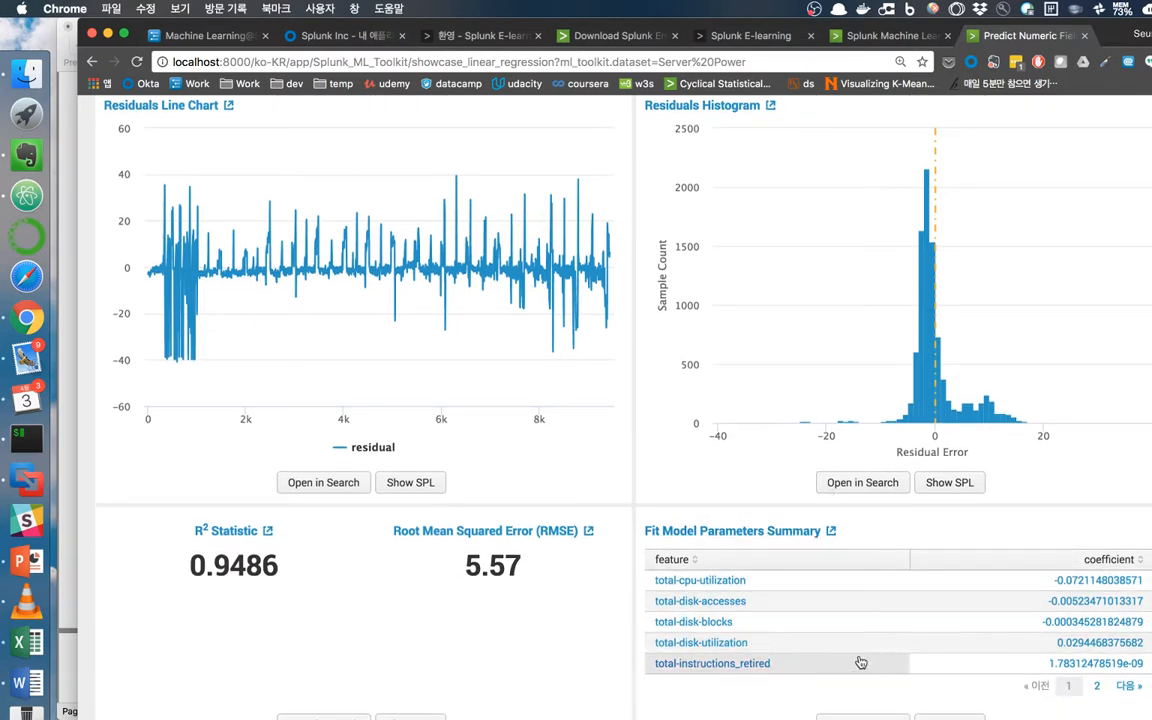
{"action": "scroll", "coordinate": [913, 663], "scroll_direction": "up", "scroll_amount": 5}
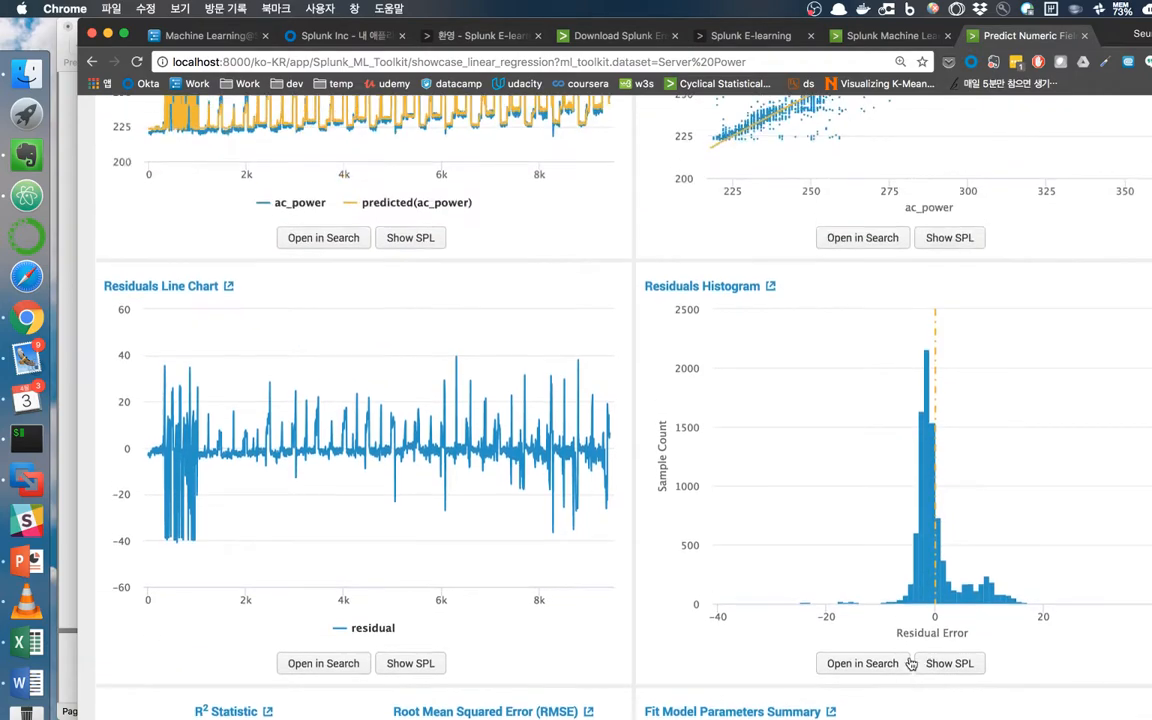
{"action": "scroll", "coordinate": [909, 660], "scroll_direction": "up", "scroll_amount": 20}
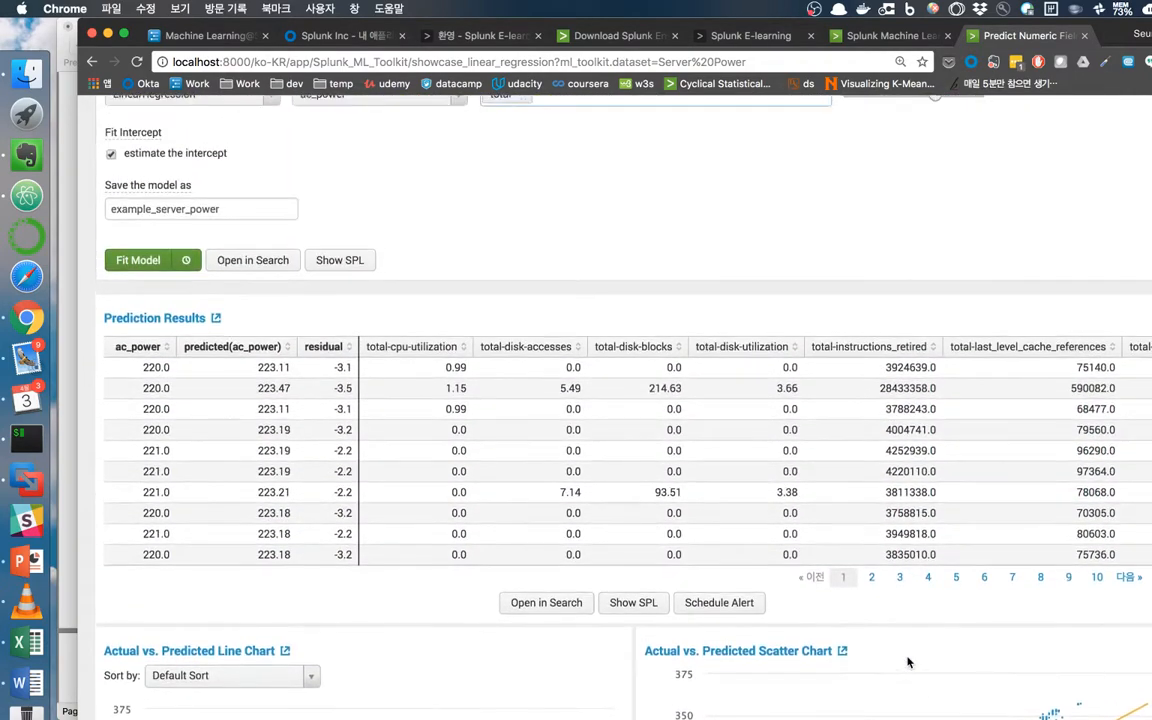
{"action": "scroll", "coordinate": [733, 437], "scroll_direction": "up", "scroll_amount": 3}
{"action": "scroll", "coordinate": [560, 470], "scroll_direction": "down", "scroll_amount": 3}
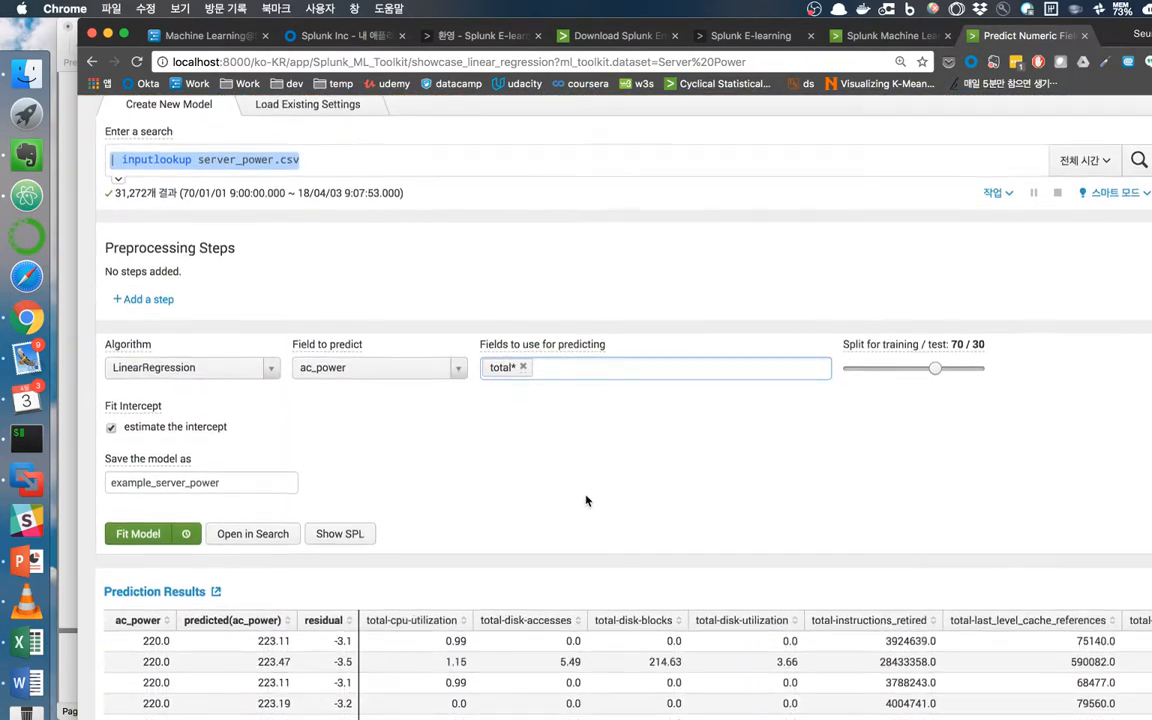
Show the fit search SPL, marking its inputlookup, LinearRegression, ac_power and total* parts.
{"action": "left_click", "coordinate": [333, 534]}
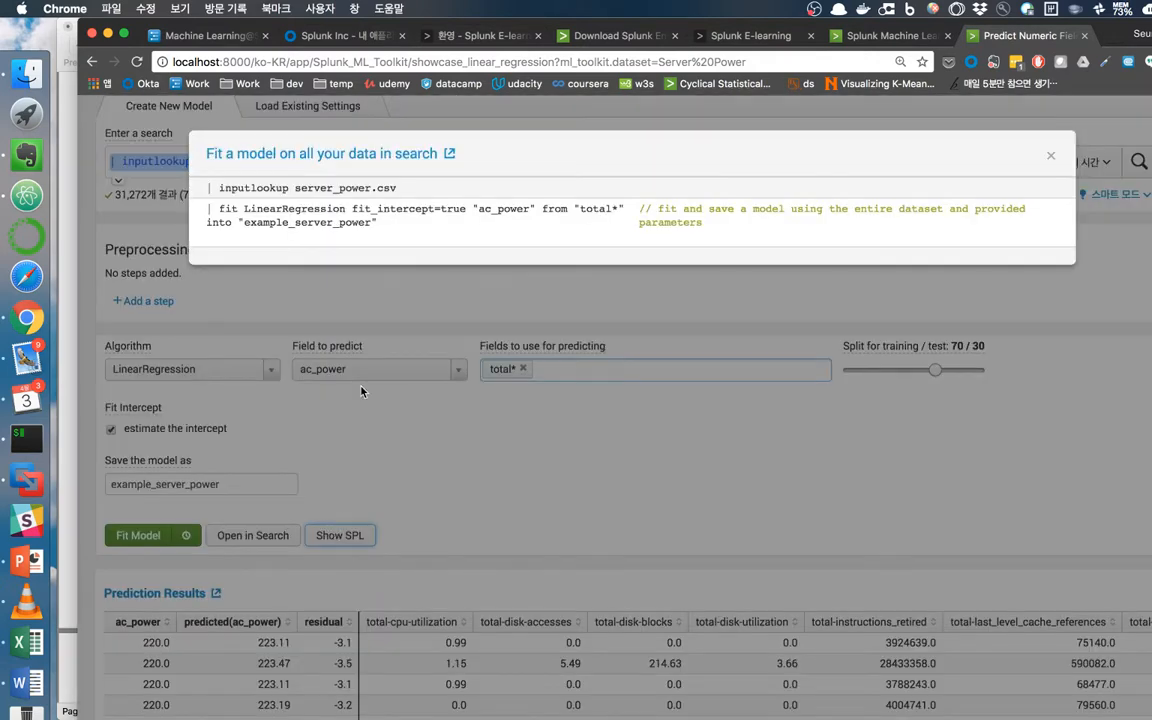
{"action": "left_click_drag", "start_coordinate": [209, 187], "coordinate": [400, 188]}
{"action": "left_click_drag", "start_coordinate": [244, 209], "coordinate": [346, 210]}
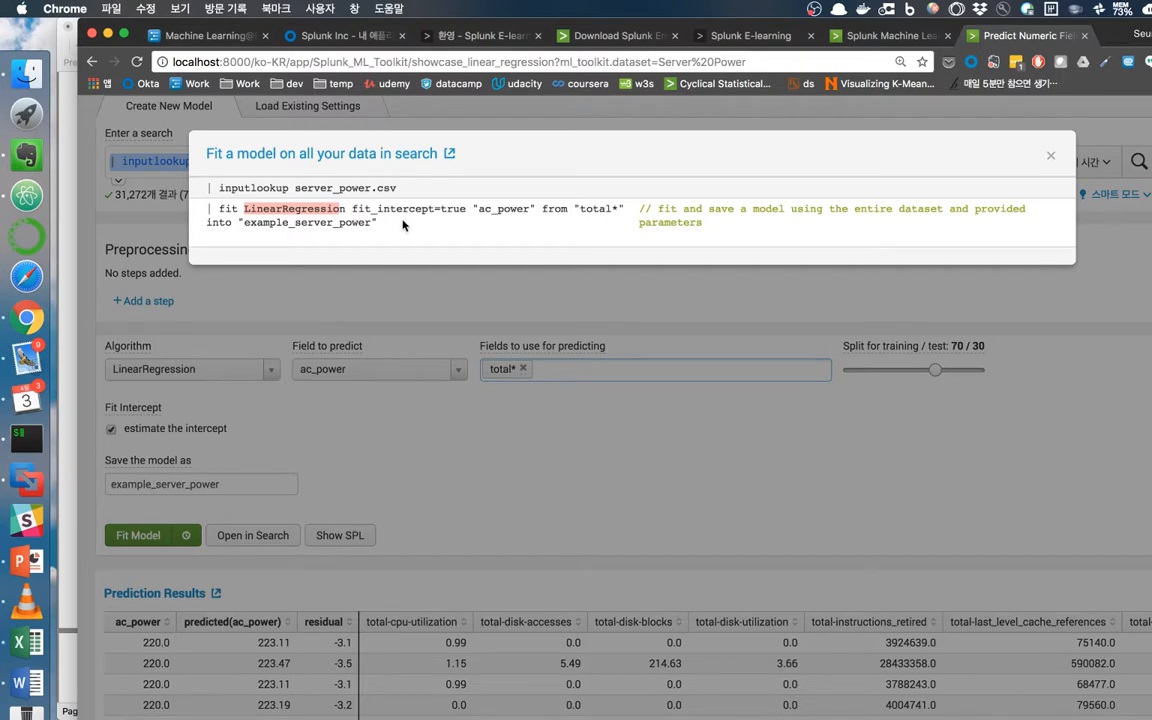
{"action": "left_click_drag", "start_coordinate": [472, 209], "coordinate": [535, 209]}
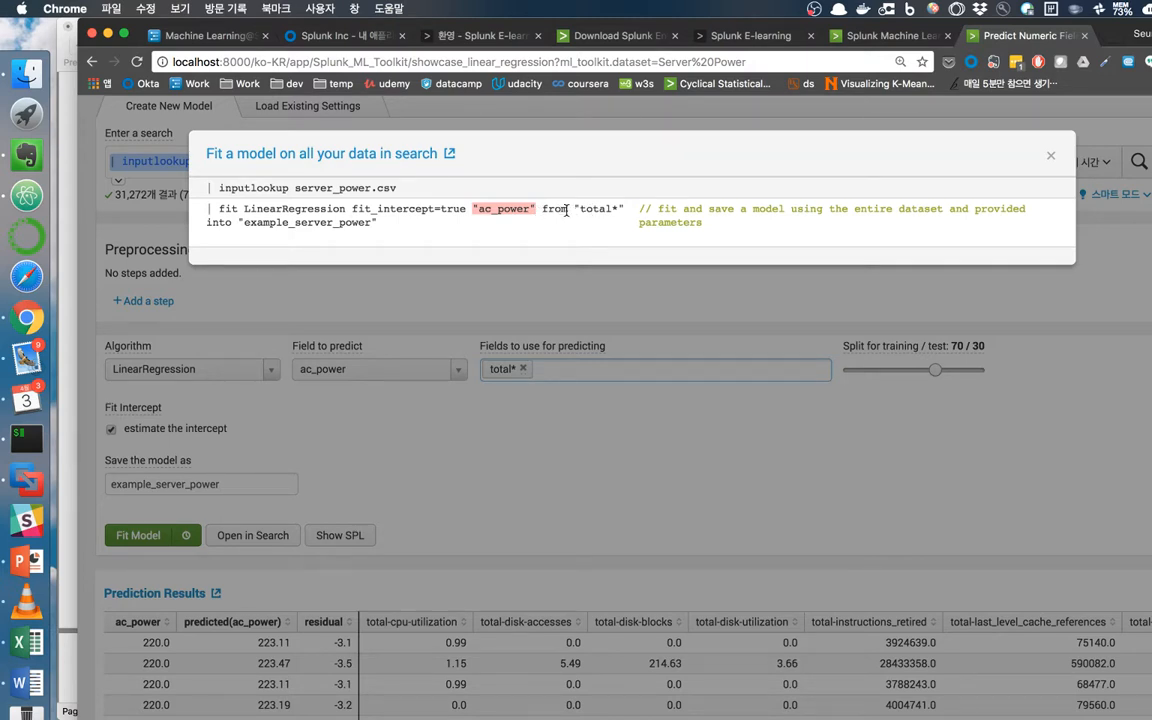
{"action": "left_click_drag", "start_coordinate": [574, 209], "coordinate": [645, 212]}
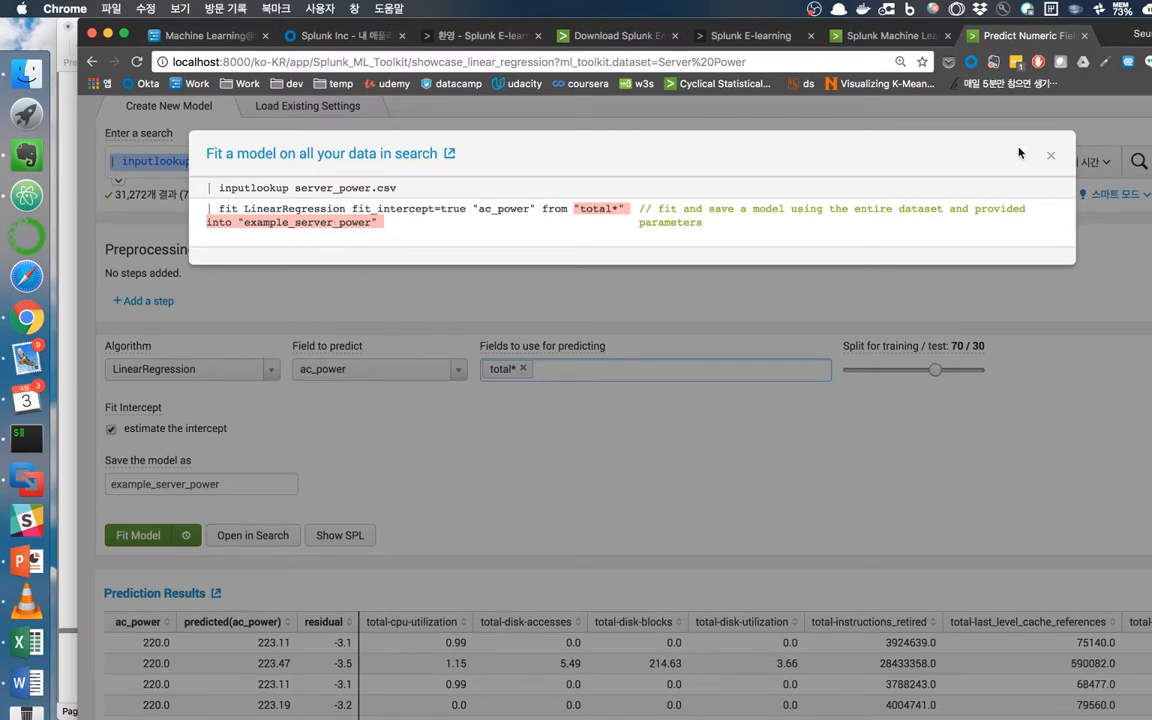
{"action": "left_click", "coordinate": [1050, 155]}
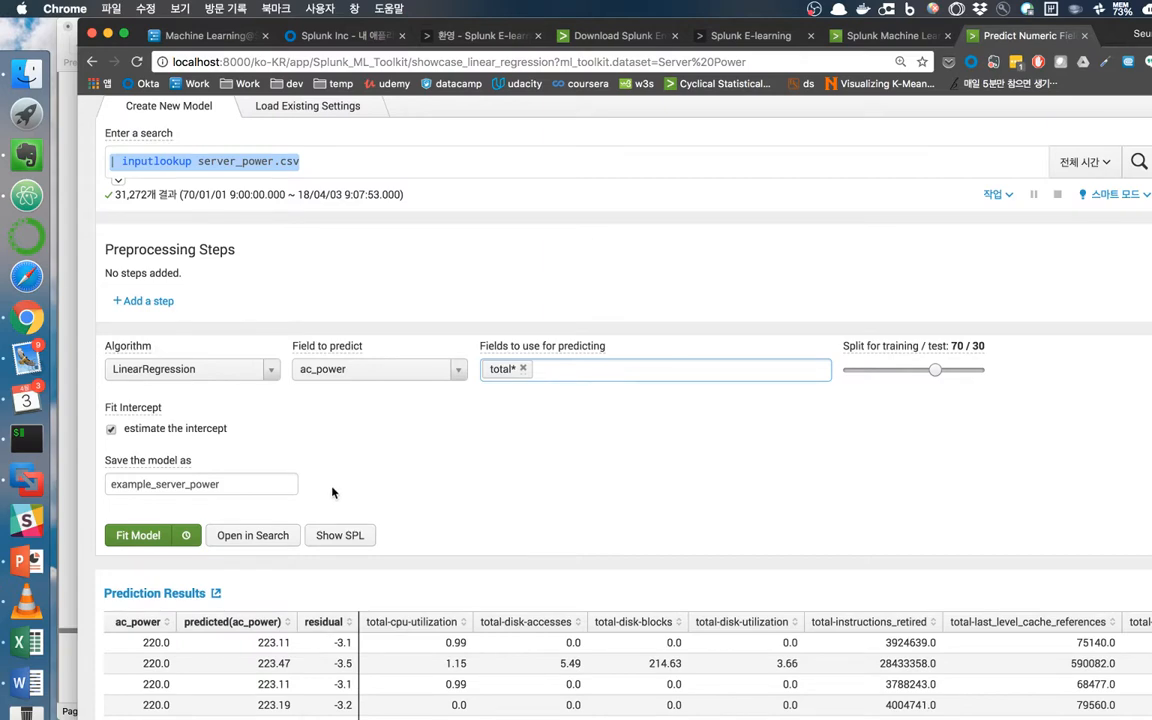
Show the prediction search SPL, marking server_power.csv, example_server_power, predicted(ac_power) and residual lines.
{"action": "scroll", "coordinate": [222, 530], "scroll_direction": "down", "scroll_amount": 5}
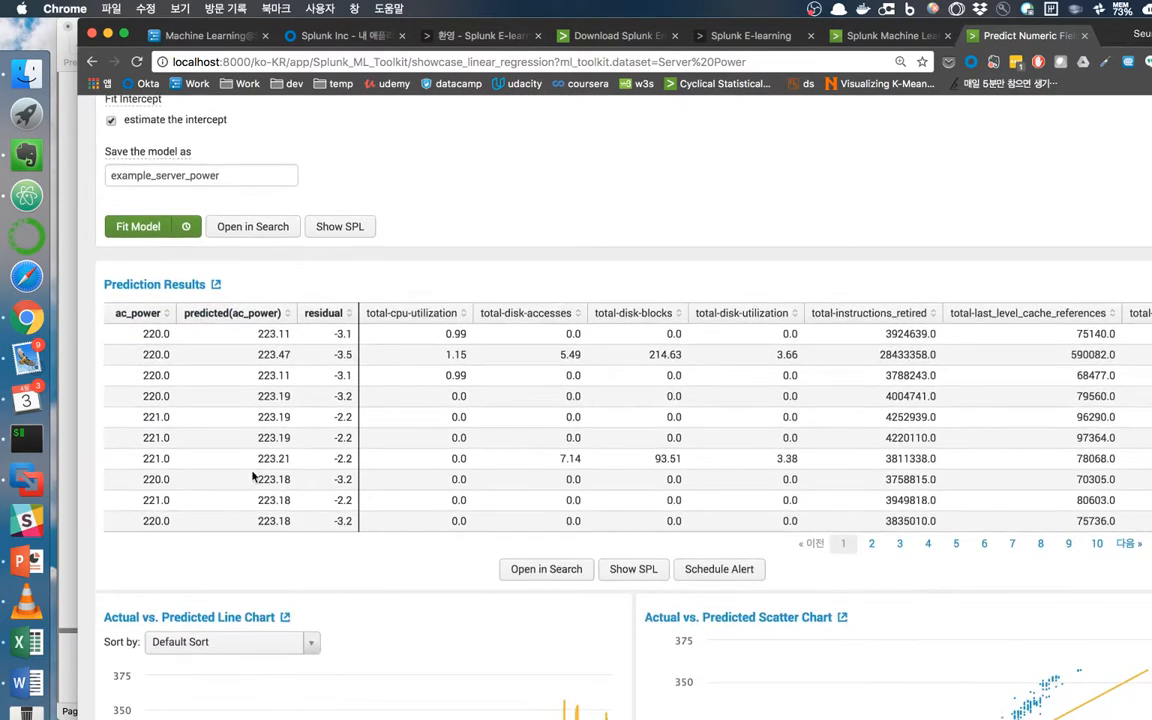
{"action": "left_click", "coordinate": [650, 570]}
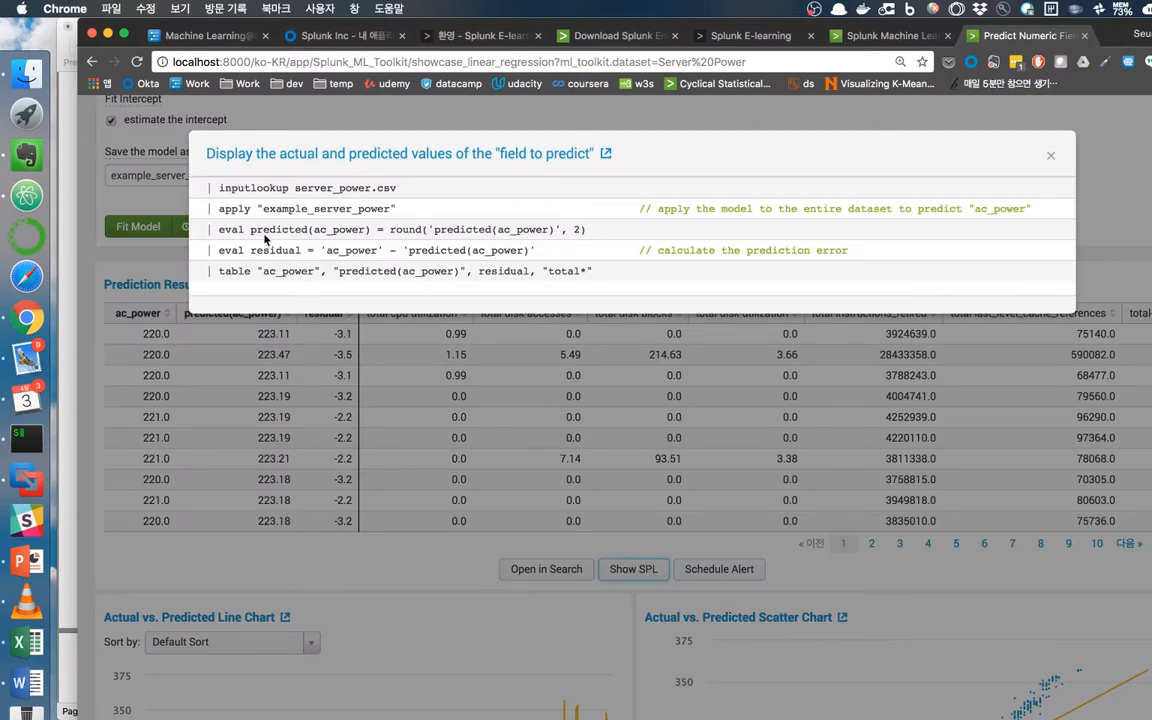
{"action": "left_click_drag", "start_coordinate": [210, 189], "coordinate": [379, 208]}
{"action": "left_click", "coordinate": [379, 208]}
{"action": "left_click_drag", "start_coordinate": [211, 188], "coordinate": [390, 188]}
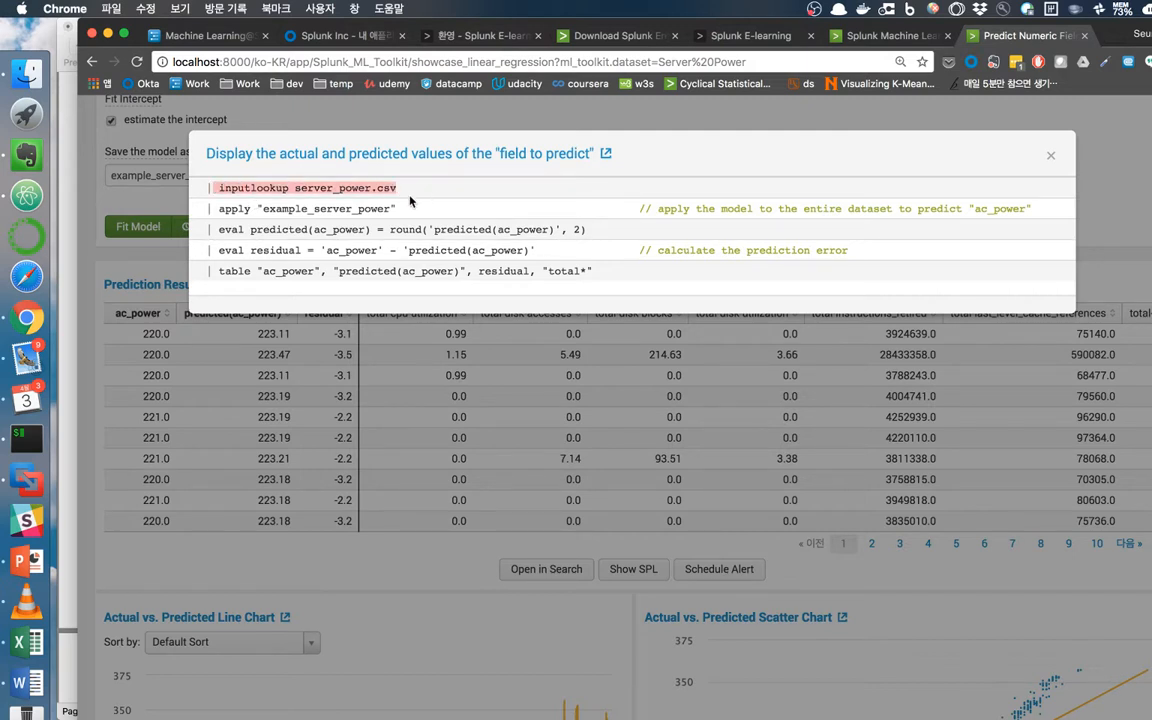
{"action": "left_click_drag", "start_coordinate": [261, 209], "coordinate": [392, 208]}
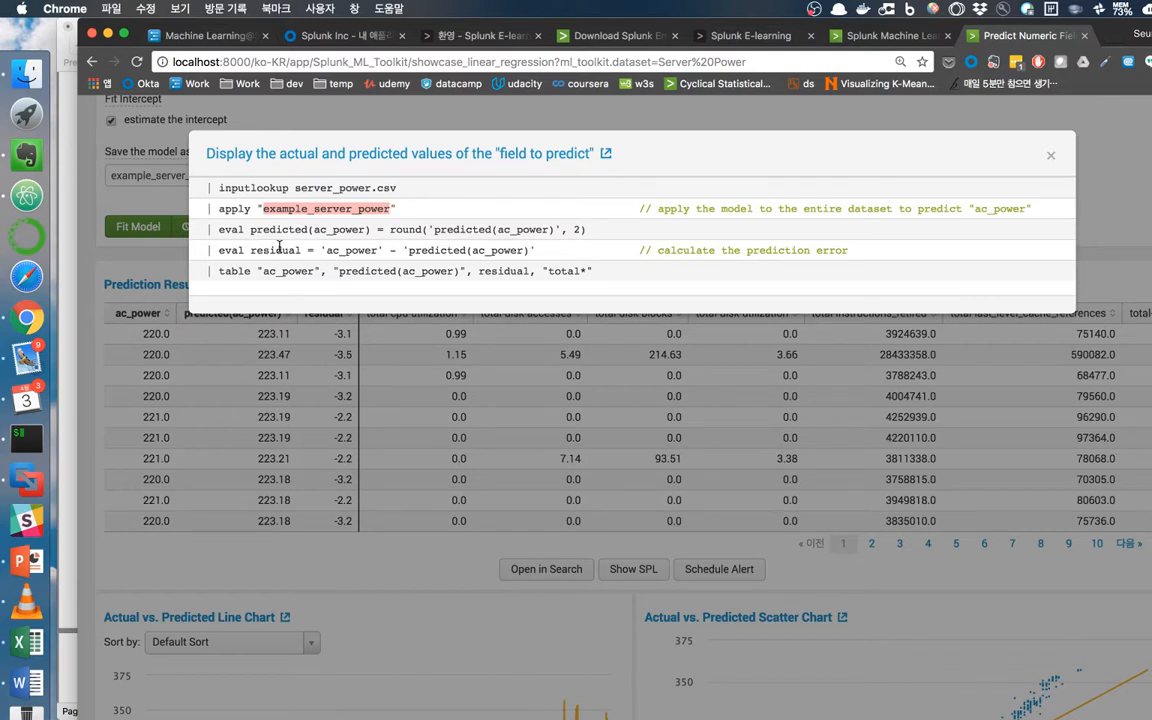
{"action": "left_click_drag", "start_coordinate": [225, 232], "coordinate": [368, 231]}
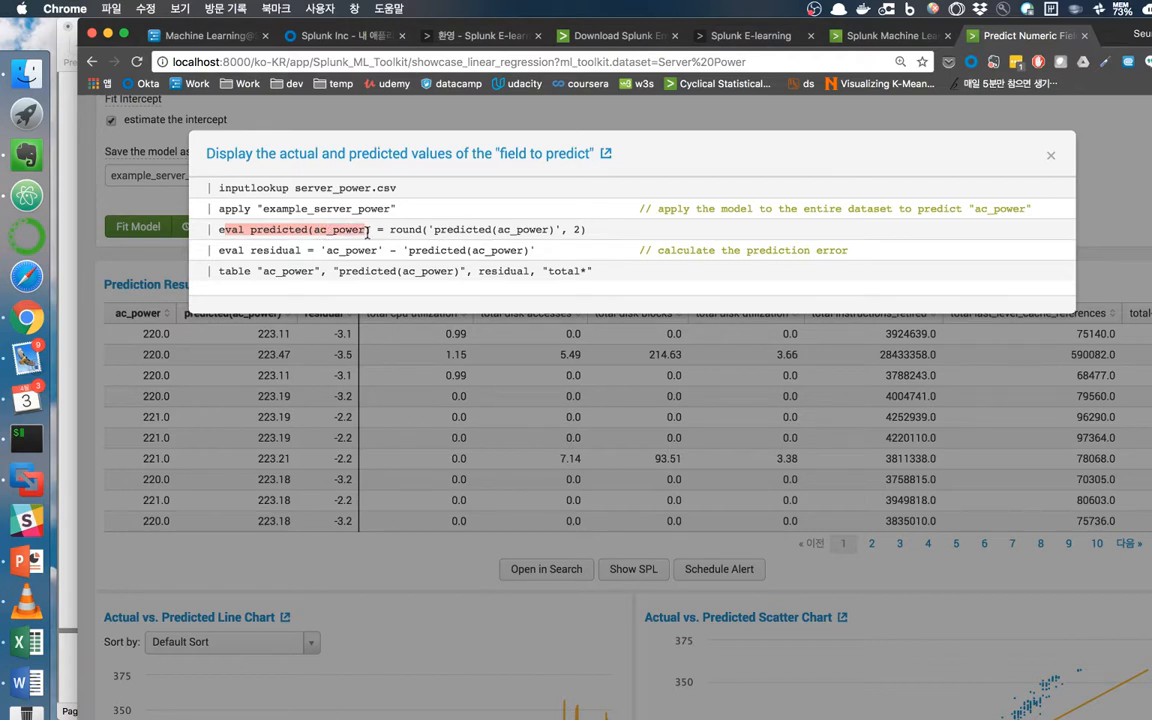
{"action": "scroll", "coordinate": [500, 220], "scroll_direction": "down", "scroll_amount": 1}
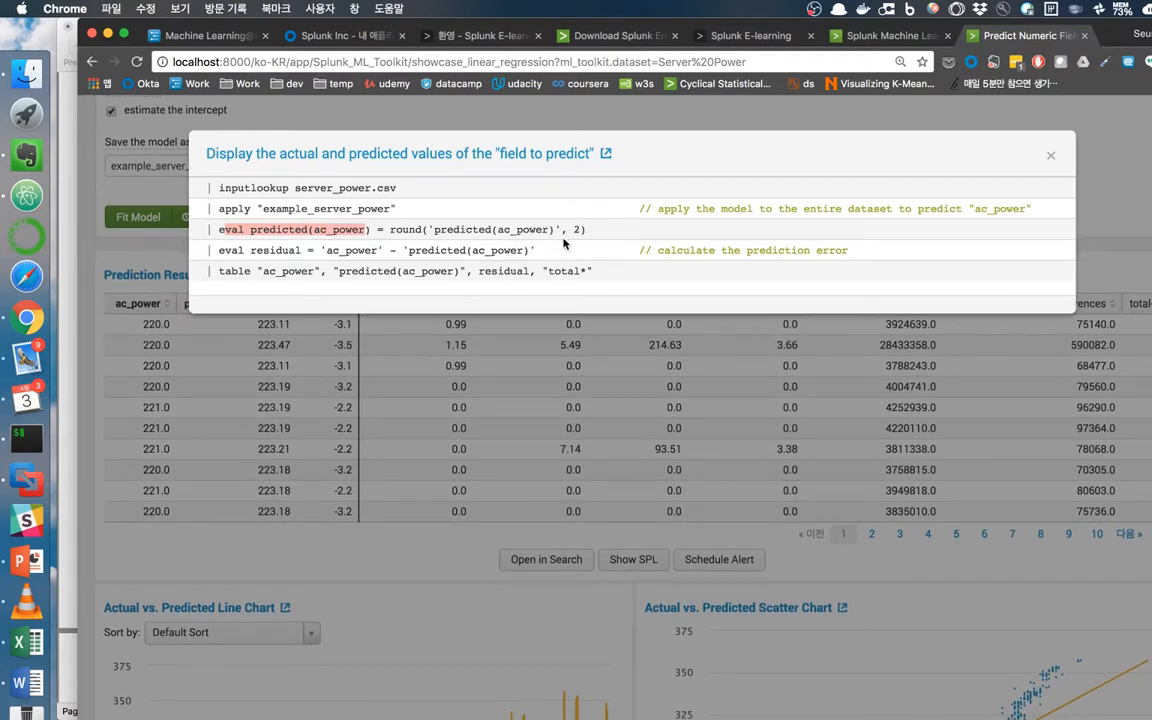
{"action": "left_click_drag", "start_coordinate": [251, 251], "coordinate": [269, 252]}
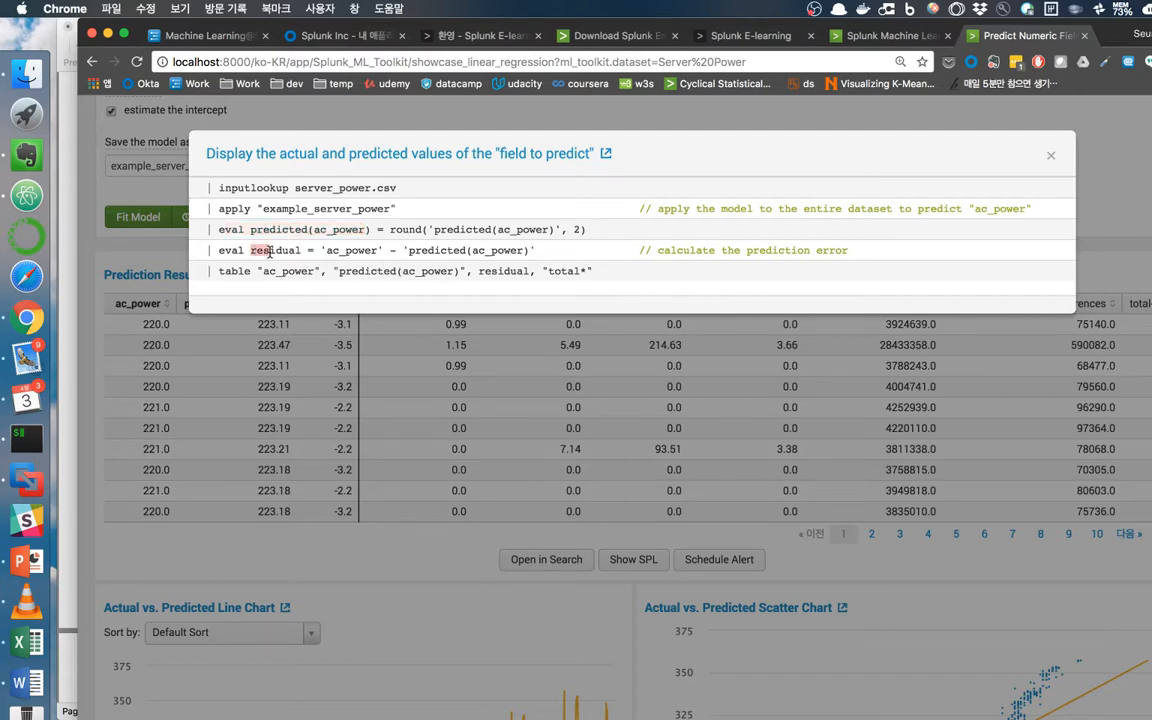
{"action": "left_click", "coordinate": [256, 230]}
{"action": "scroll", "coordinate": [256, 230], "scroll_direction": "up", "scroll_amount": 1}
{"action": "scroll", "coordinate": [374, 231], "scroll_direction": "down", "scroll_amount": 1}
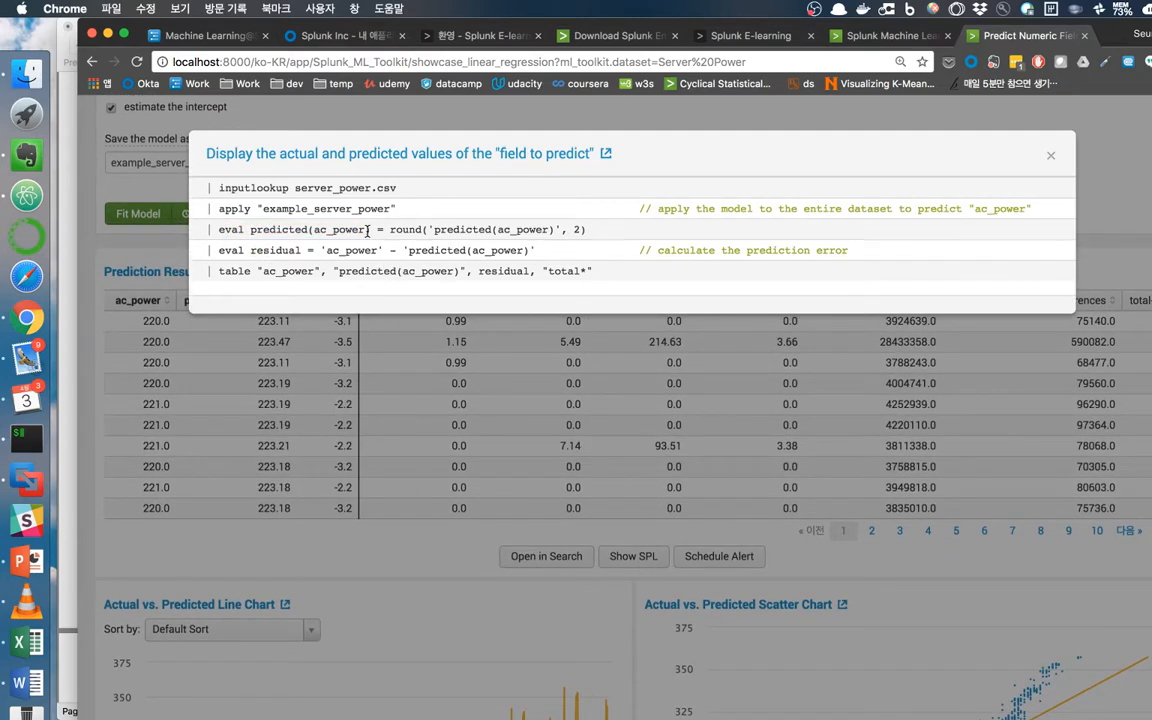
{"action": "scroll", "coordinate": [279, 250], "scroll_direction": "up", "scroll_amount": 1}
{"action": "scroll", "coordinate": [239, 334], "scroll_direction": "down", "scroll_amount": 1}
{"action": "left_click", "coordinate": [1052, 160]}
Show the R² and RMSE search and mark its regressionstatistics macro call.
{"action": "scroll", "coordinate": [577, 392], "scroll_direction": "down", "scroll_amount": 10}
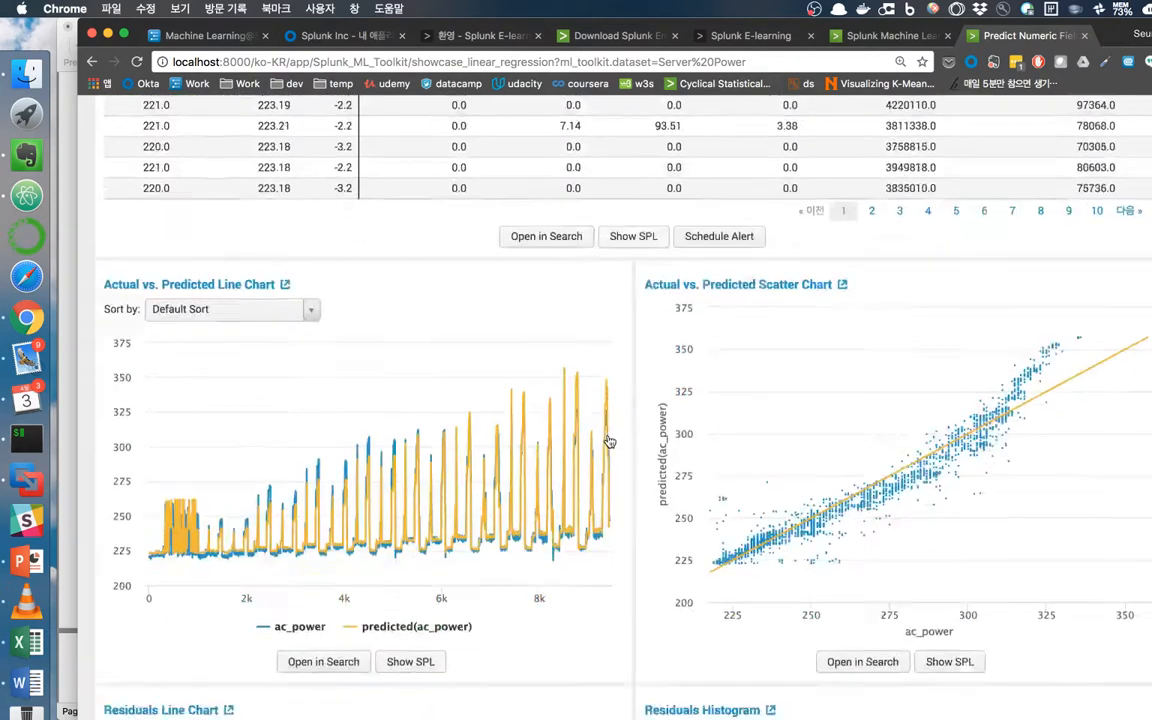
{"action": "scroll", "coordinate": [609, 441], "scroll_direction": "down", "scroll_amount": 2}
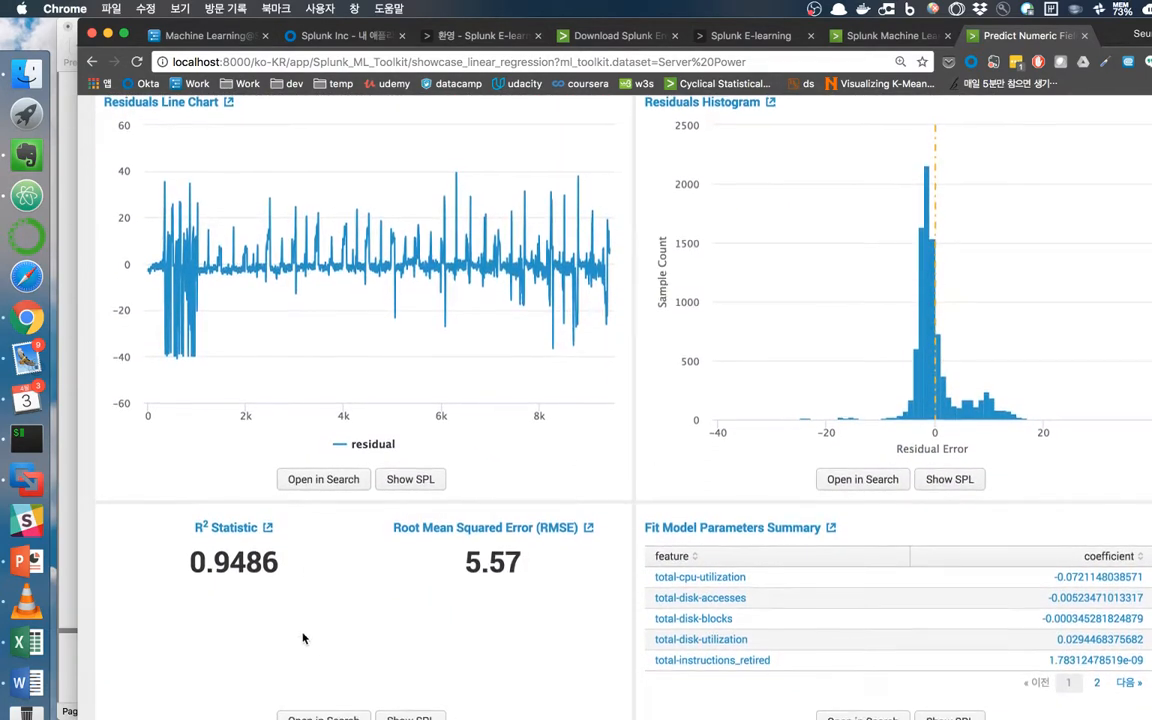
{"action": "left_click", "coordinate": [397, 718]}
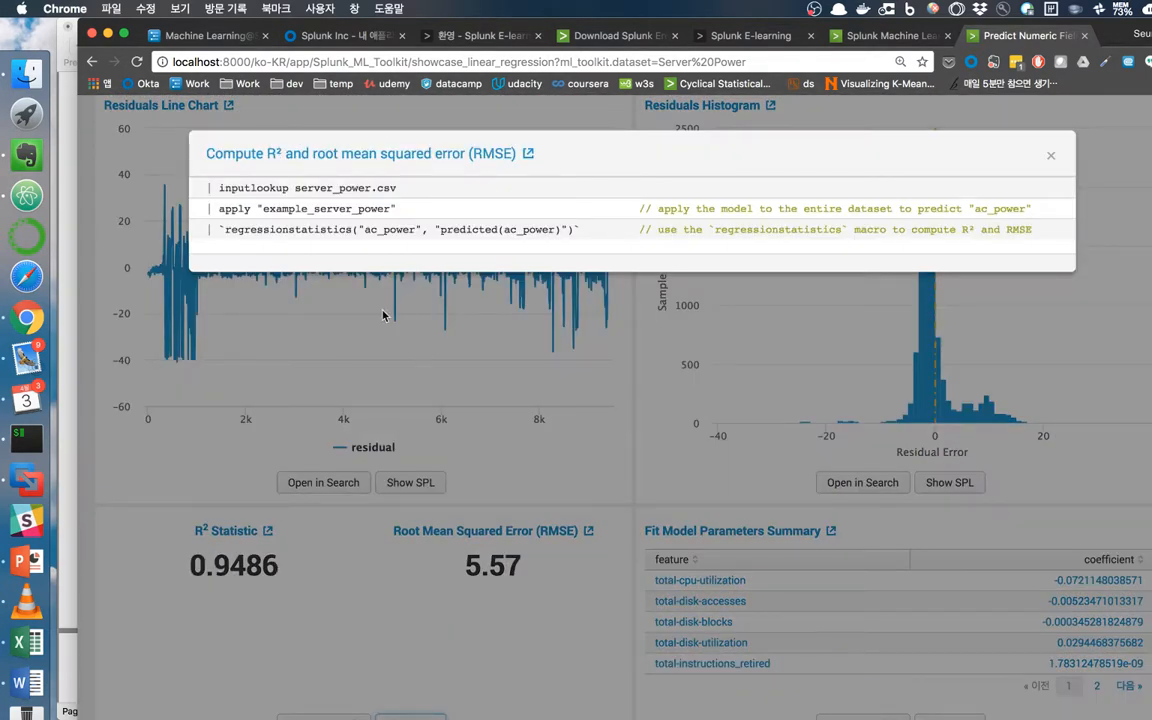
{"action": "left_click_drag", "start_coordinate": [221, 228], "coordinate": [564, 229]}
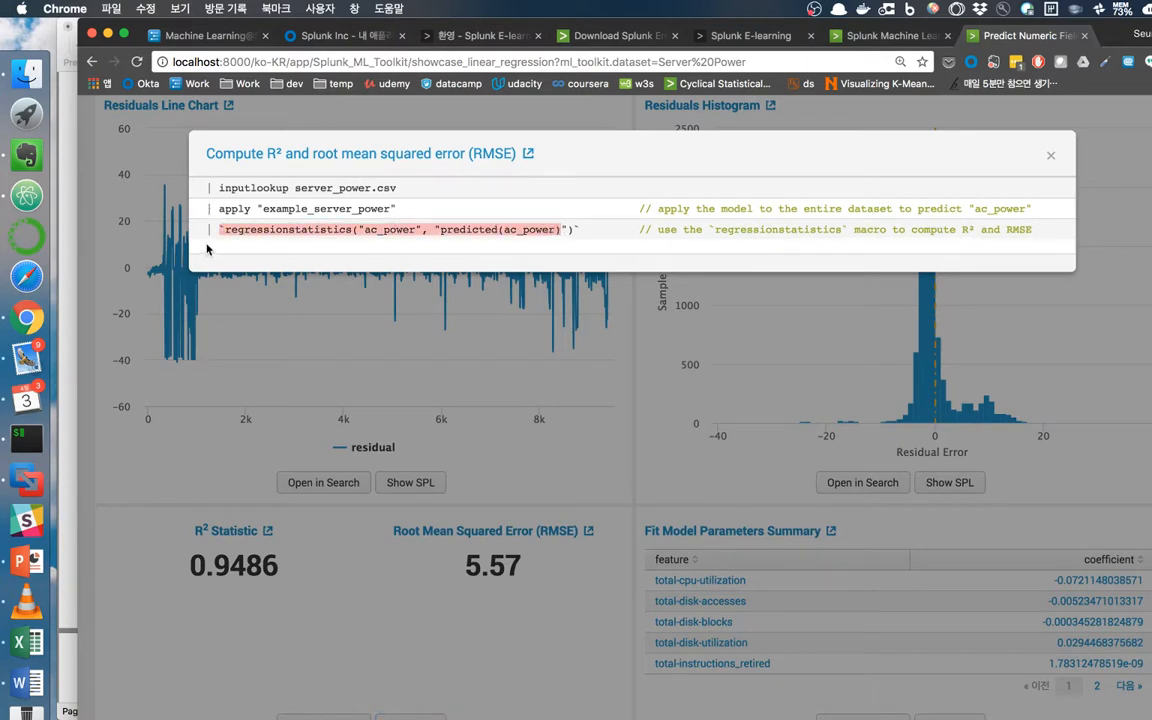
{"action": "scroll", "coordinate": [238, 235], "scroll_direction": "up", "scroll_amount": 1}
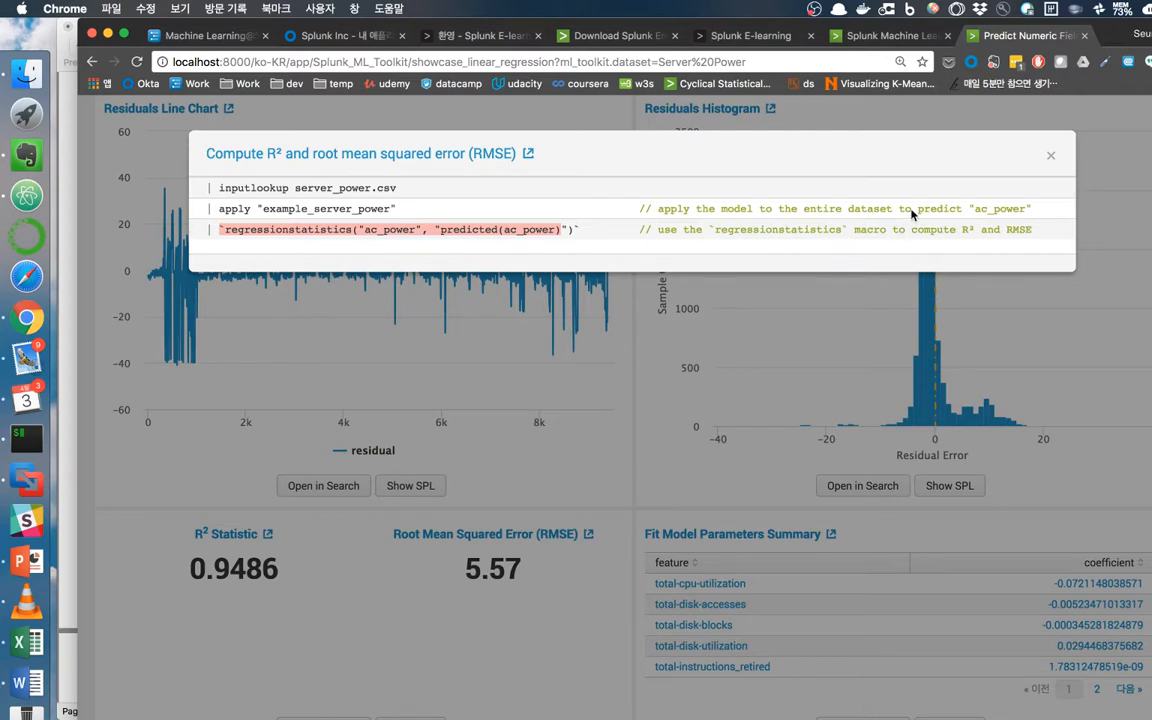
Close the R² and RMSE search and select the inputlookup search text.
{"action": "left_click", "coordinate": [1051, 160]}
{"action": "scroll", "coordinate": [622, 349], "scroll_direction": "up", "scroll_amount": 15}
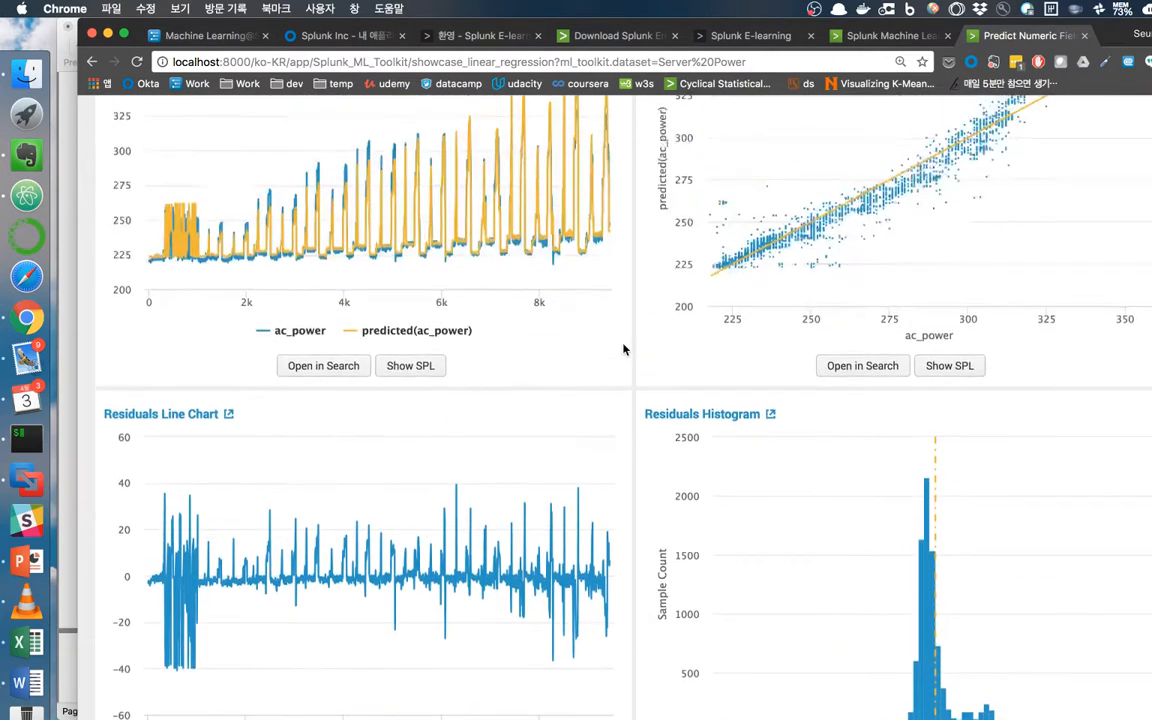
{"action": "scroll", "coordinate": [622, 349], "scroll_direction": "up", "scroll_amount": 2}
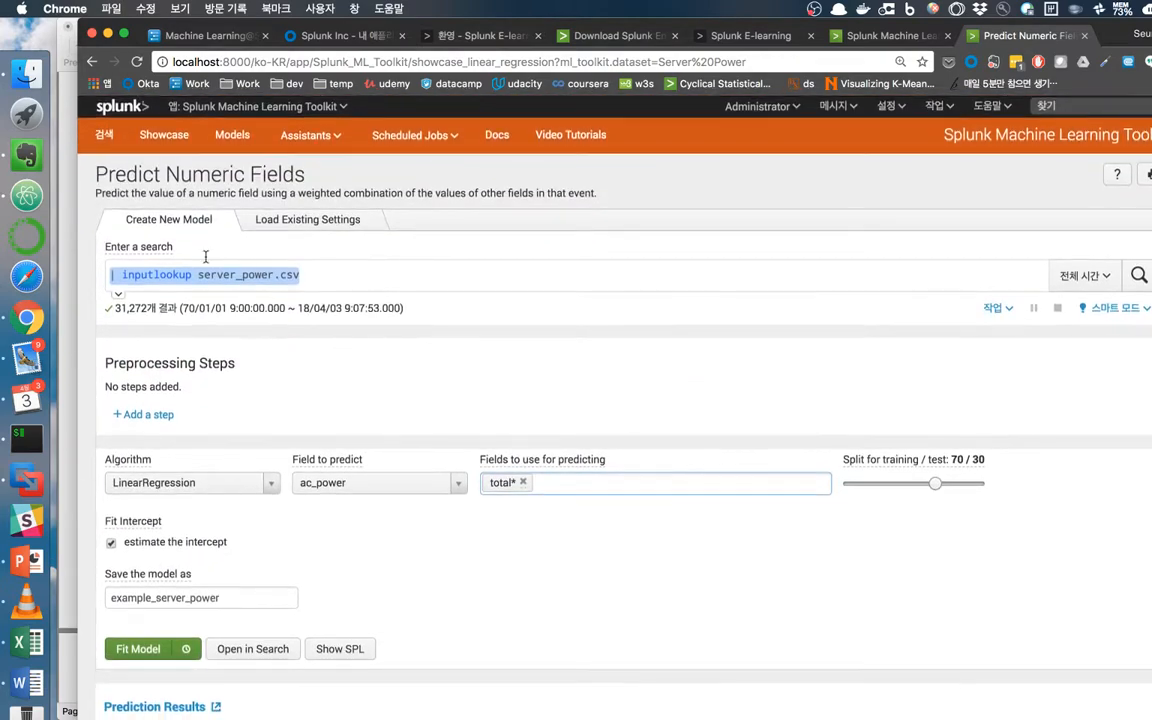
{"action": "left_click", "coordinate": [308, 137]}
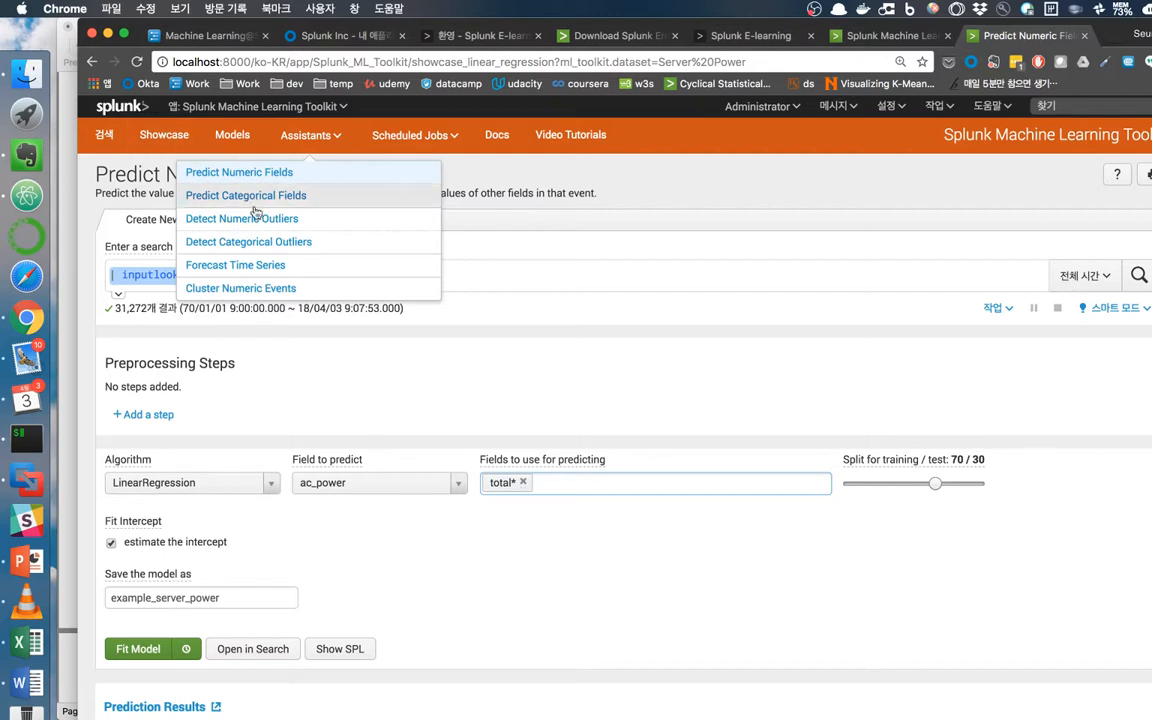
{"action": "left_click_drag", "start_coordinate": [538, 287], "coordinate": [157, 258]}
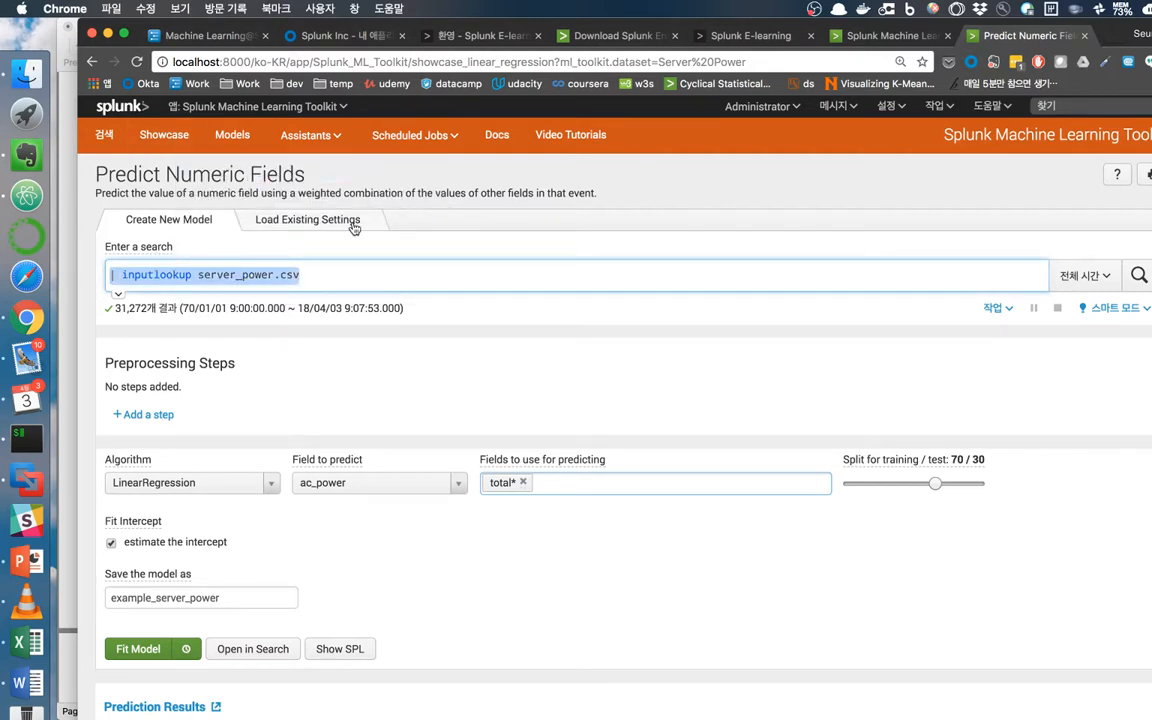
Compare the saved runs in Load Existing Settings, then go back to Create New Model.
{"action": "left_click", "coordinate": [308, 222]}
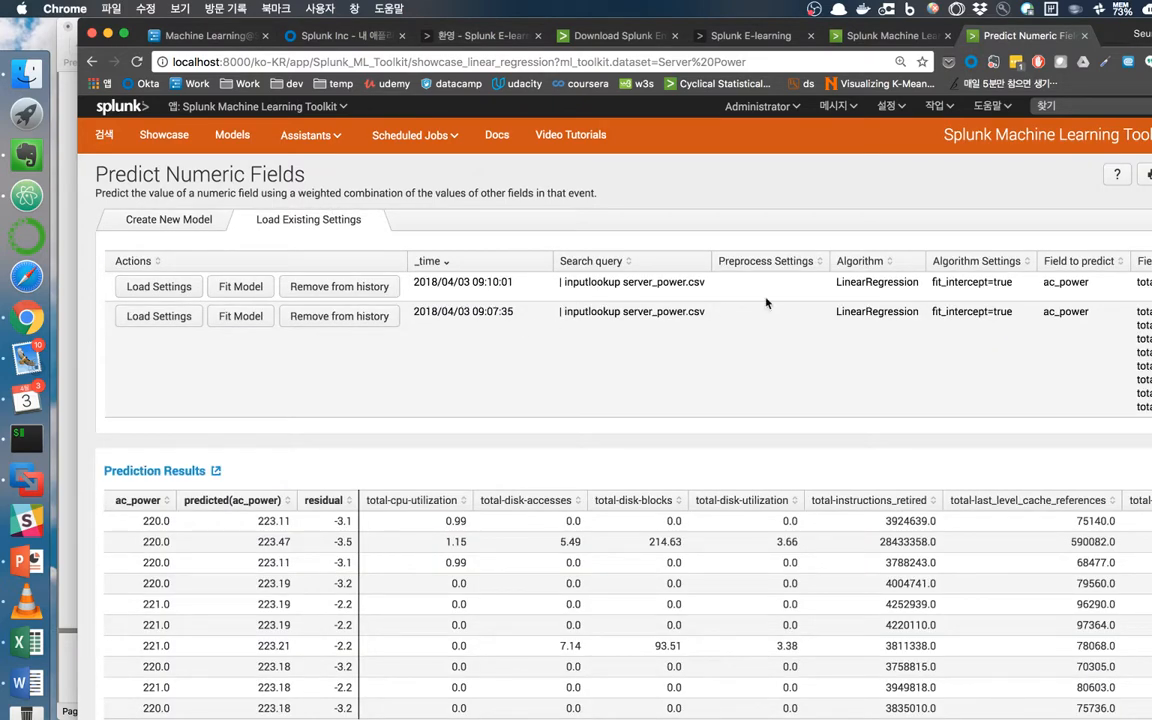
{"action": "left_click_drag", "start_coordinate": [836, 333], "coordinate": [1147, 332]}
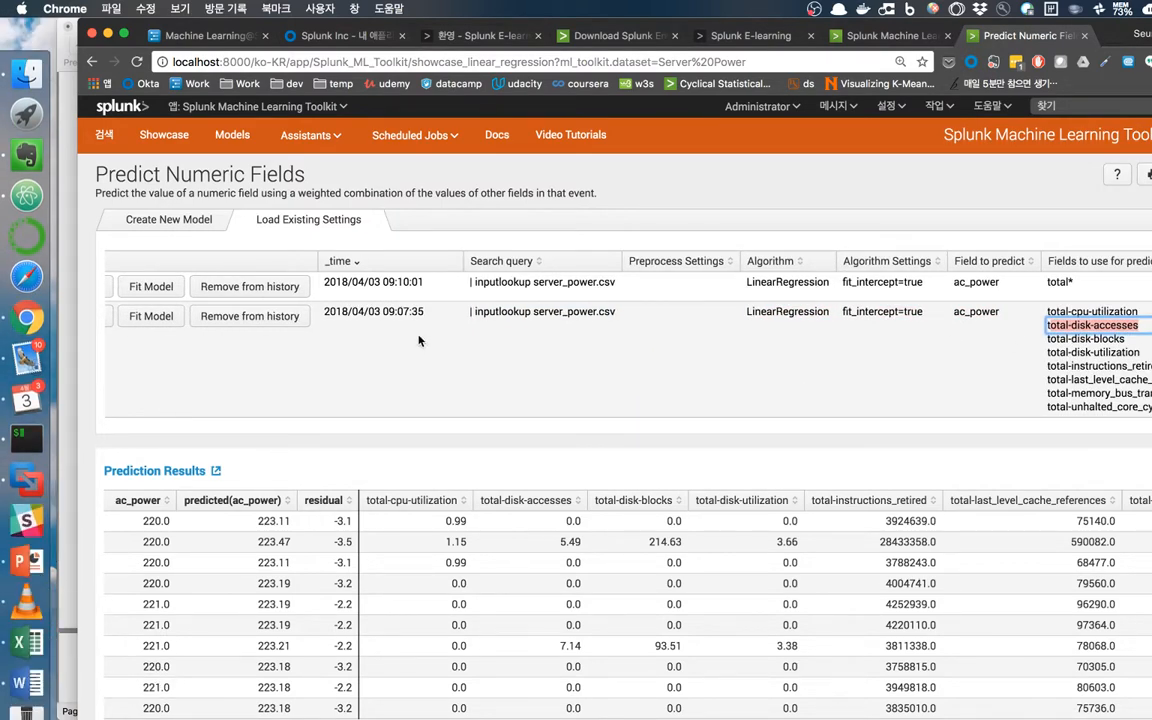
{"action": "left_click_drag", "start_coordinate": [530, 313], "coordinate": [1041, 347]}
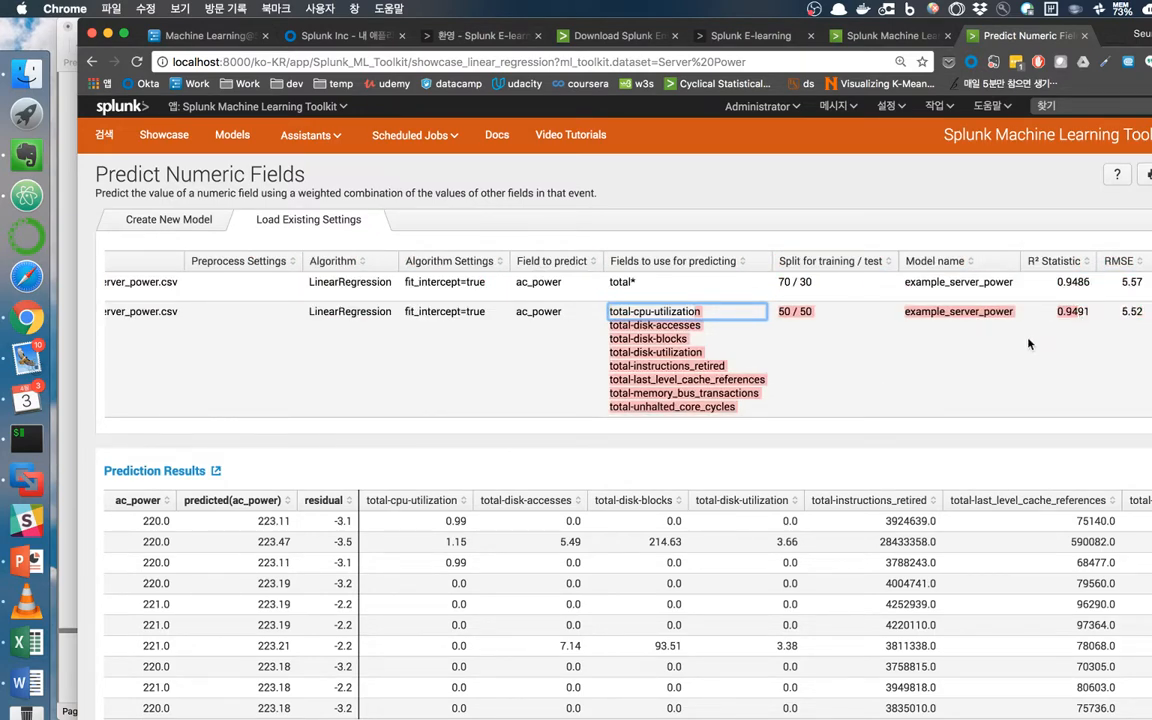
{"action": "left_click", "coordinate": [934, 352]}
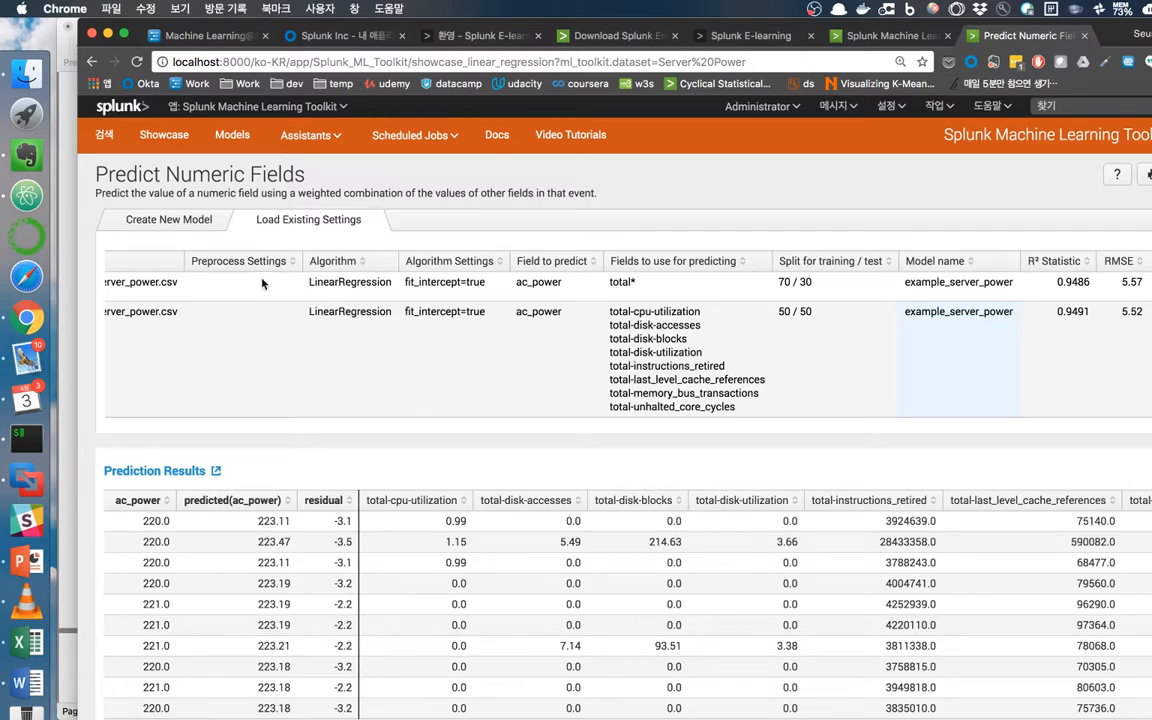
{"action": "left_click", "coordinate": [173, 212]}
{"action": "scroll", "coordinate": [530, 445], "scroll_direction": "down", "scroll_amount": 3}
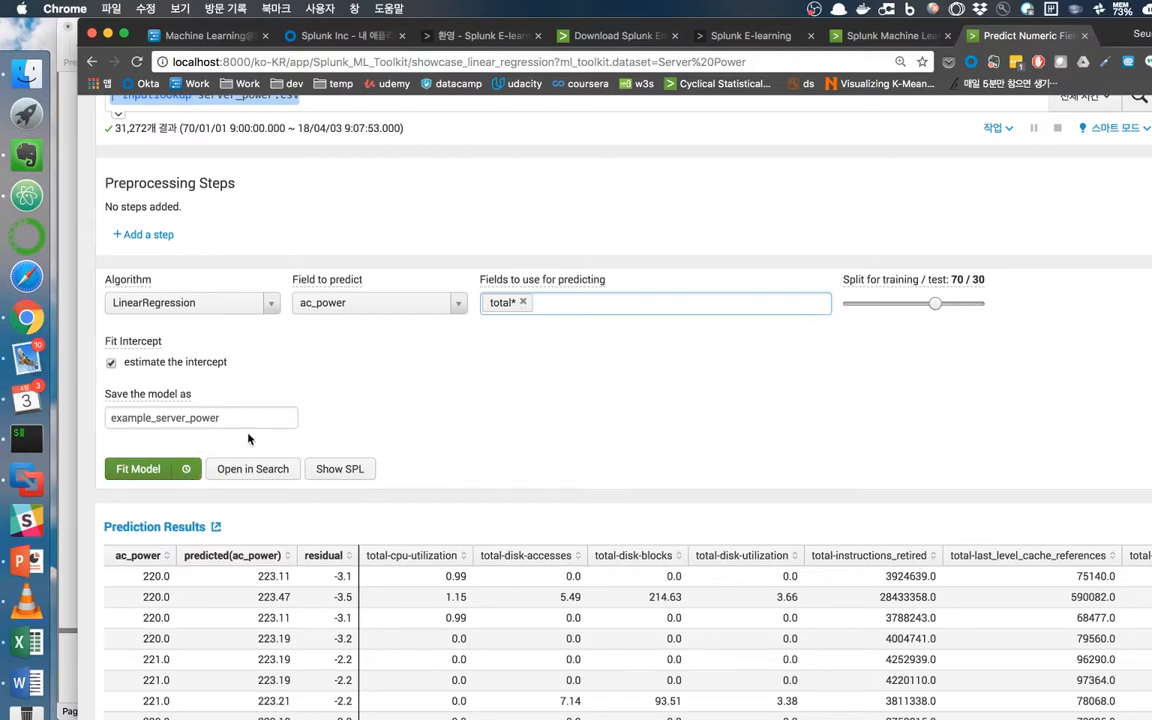
{"action": "scroll", "coordinate": [285, 378], "scroll_direction": "up", "scroll_amount": 3}
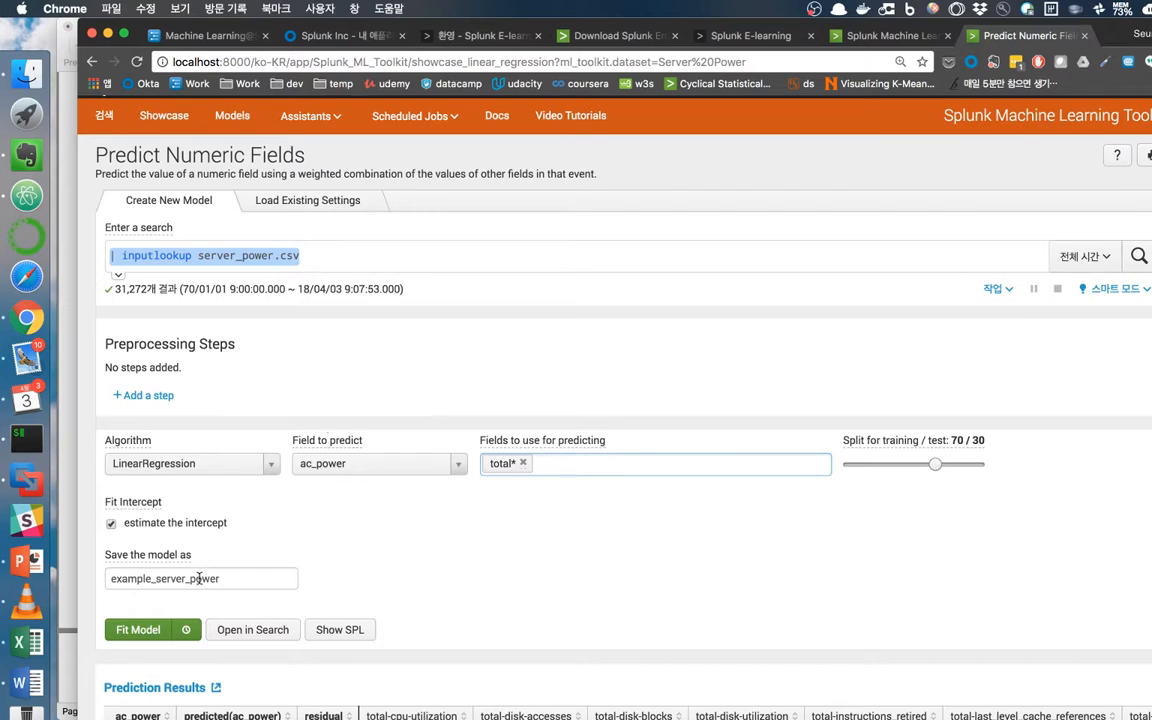
{"action": "left_click", "coordinate": [189, 629]}
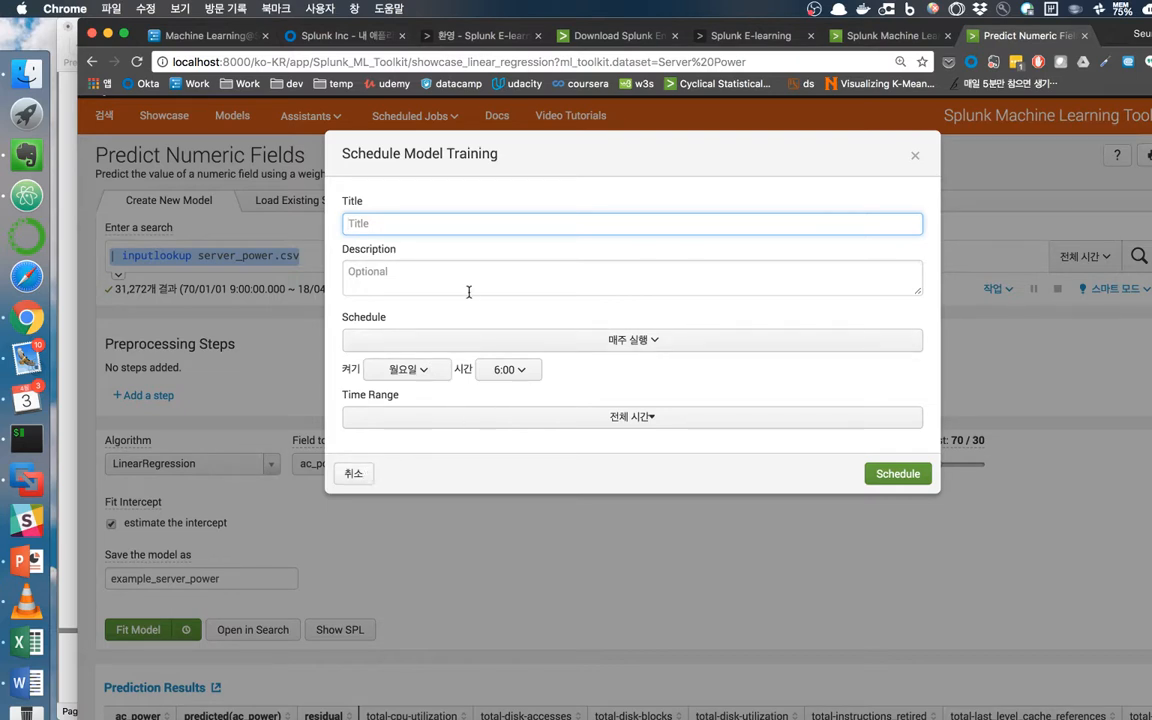
{"action": "left_click", "coordinate": [645, 343]}
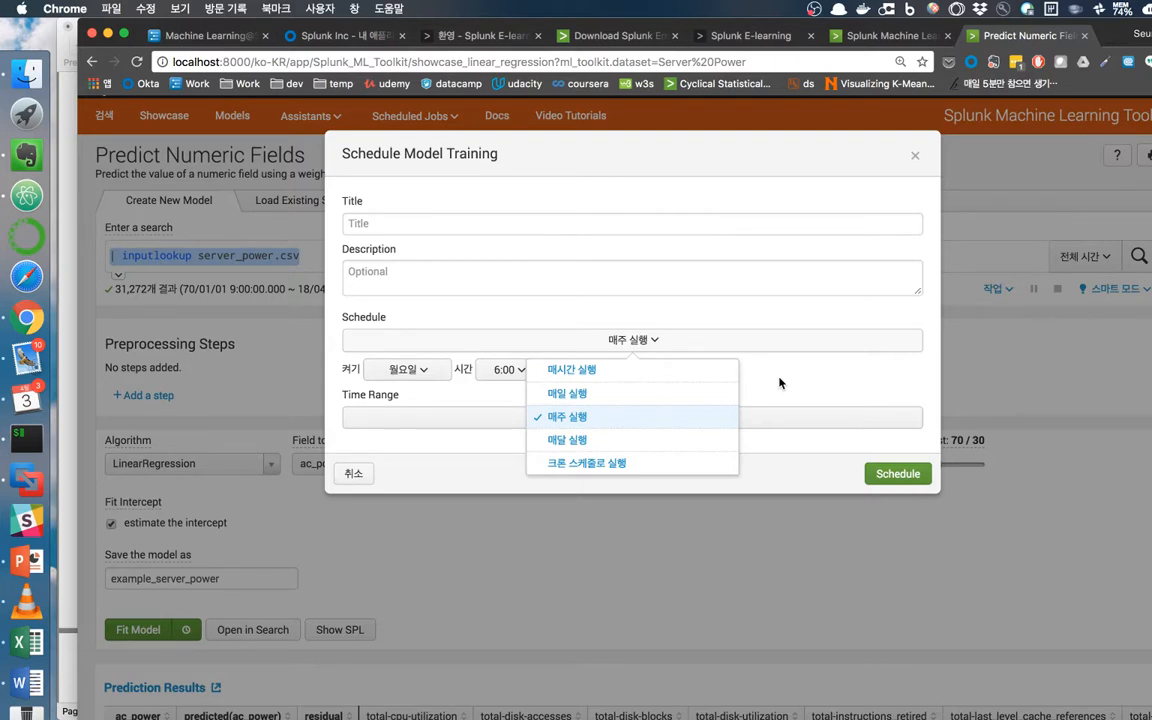
{"action": "left_click", "coordinate": [780, 383]}
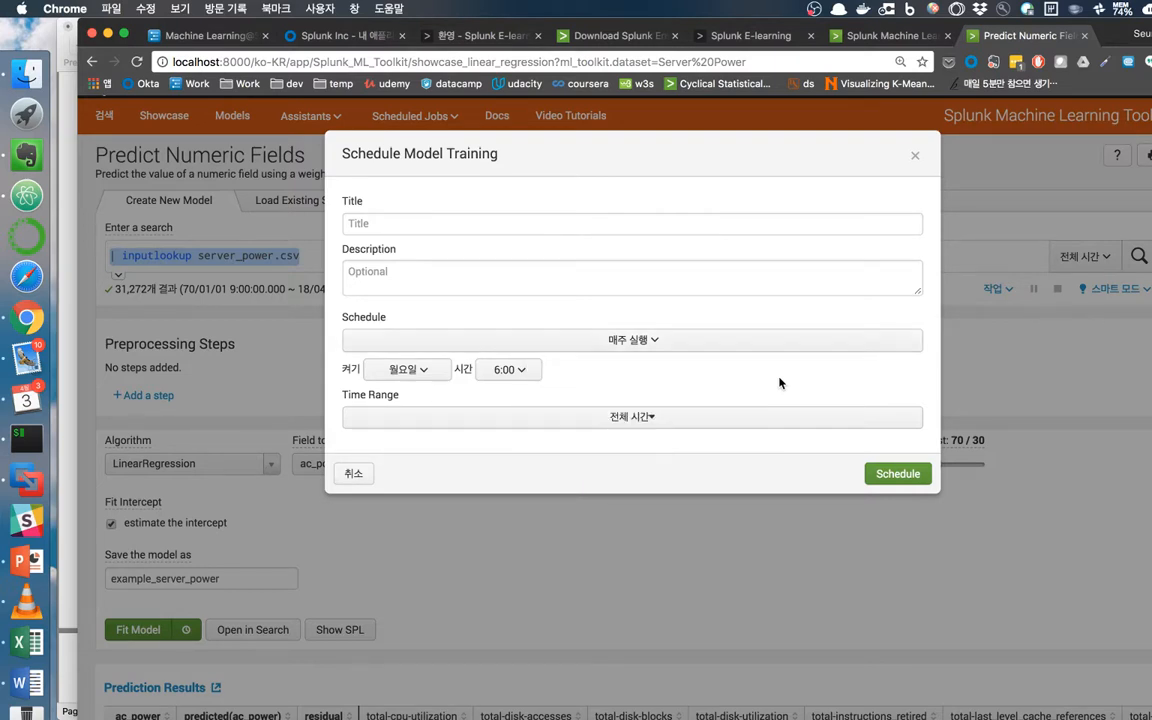
{"action": "left_click", "coordinate": [914, 155]}
{"action": "scroll", "coordinate": [552, 492], "scroll_direction": "down", "scroll_amount": 5}
{"action": "scroll", "coordinate": [469, 398], "scroll_direction": "down", "scroll_amount": 2}
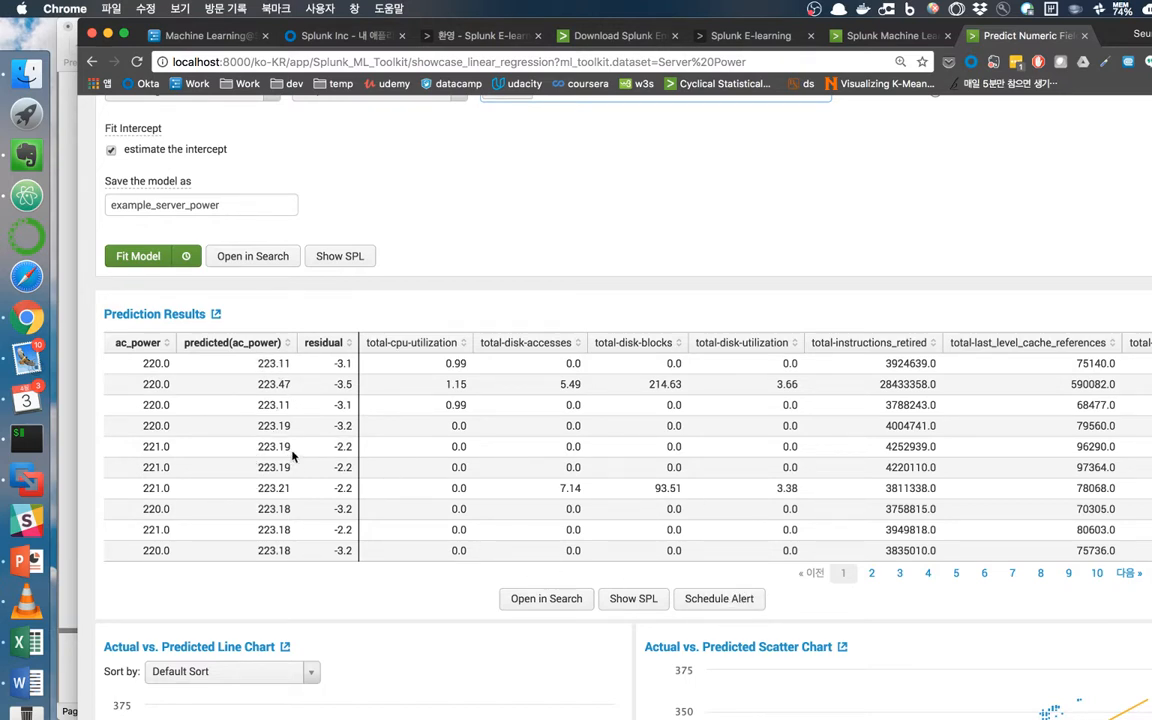
Preview a predicted-power alert's greater-than condition and actions, then discard it without saving.
{"action": "left_click", "coordinate": [700, 598]}
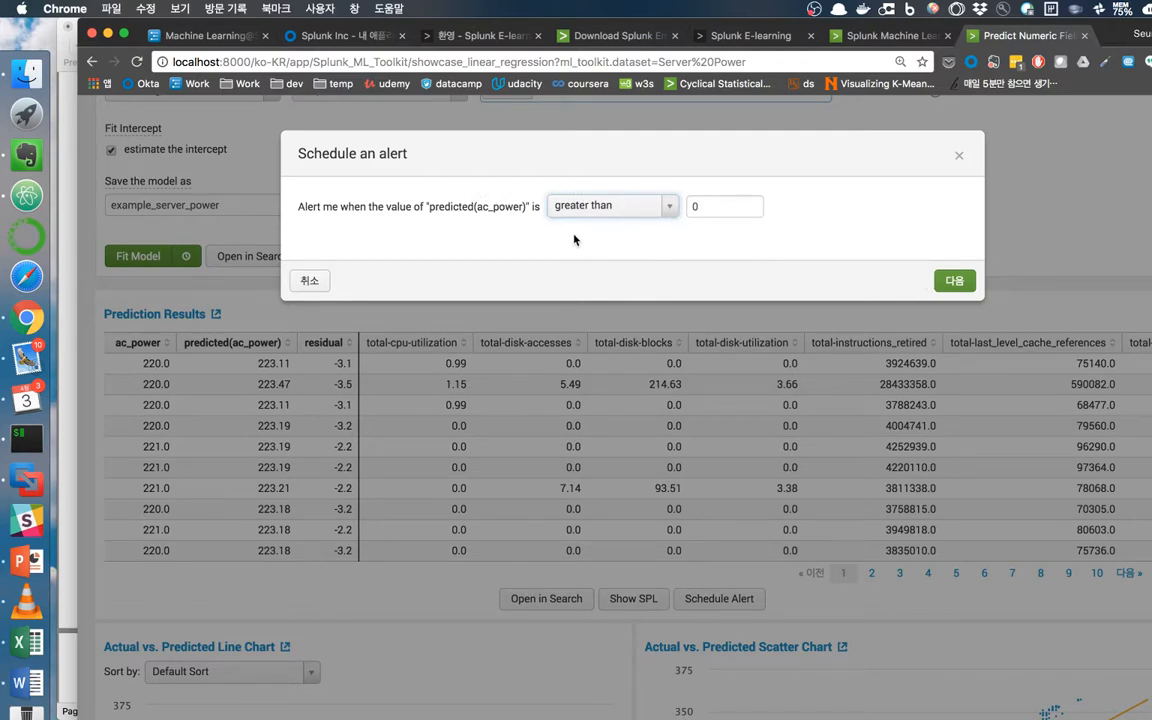
{"action": "left_click", "coordinate": [600, 206]}
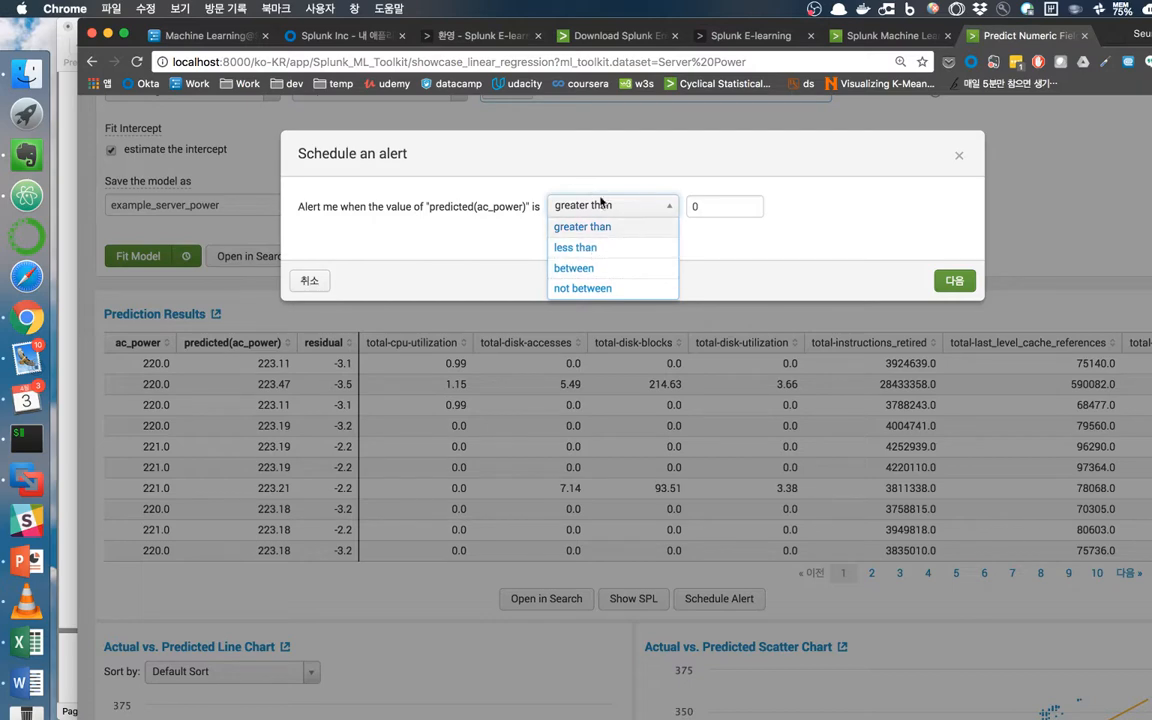
{"action": "left_click", "coordinate": [602, 180]}
{"action": "left_click", "coordinate": [965, 289]}
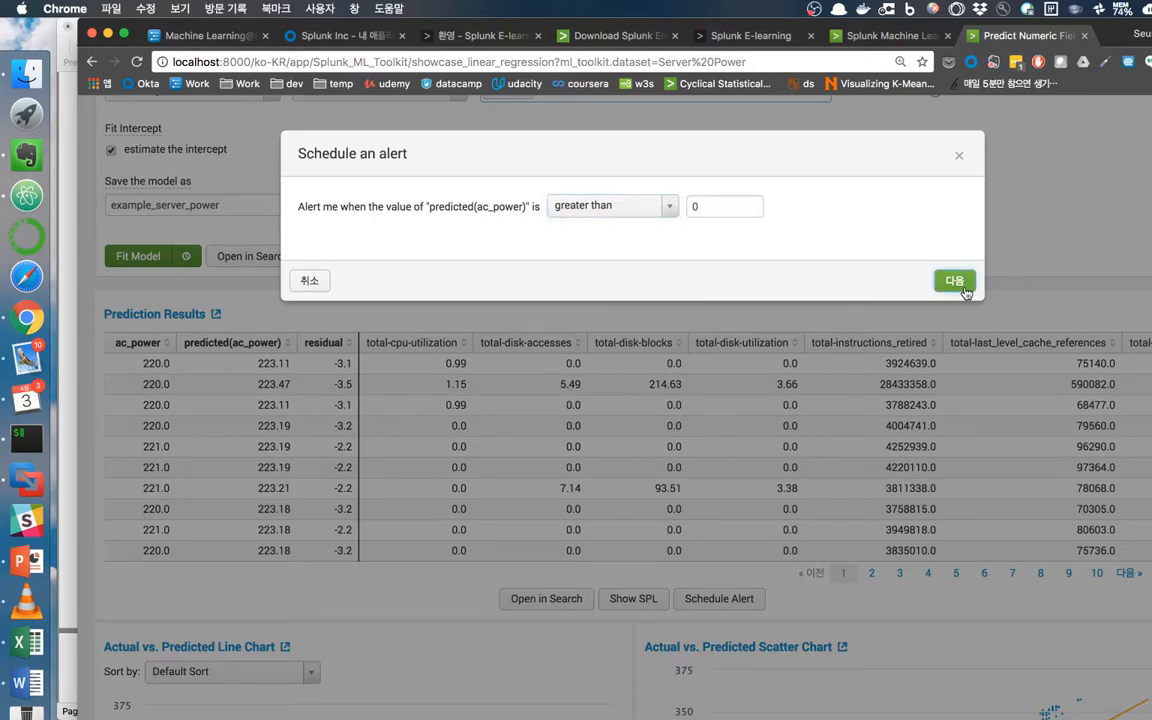
{"action": "scroll", "coordinate": [616, 382], "scroll_direction": "down", "scroll_amount": 2}
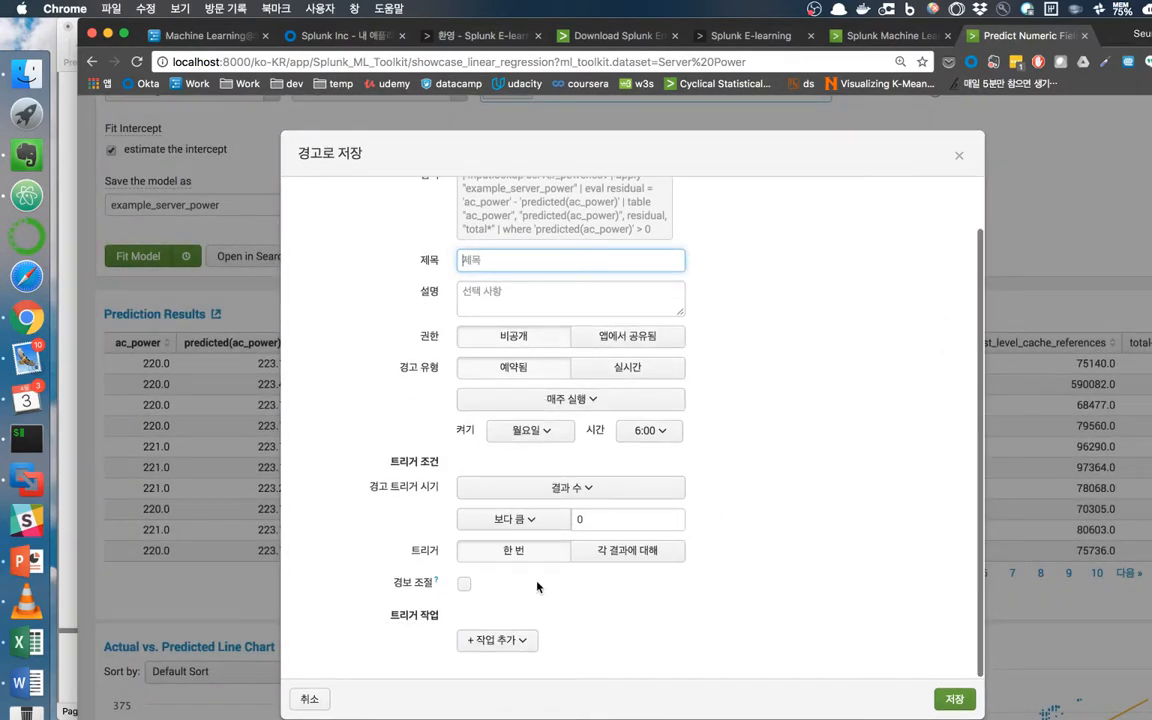
{"action": "left_click", "coordinate": [478, 641]}
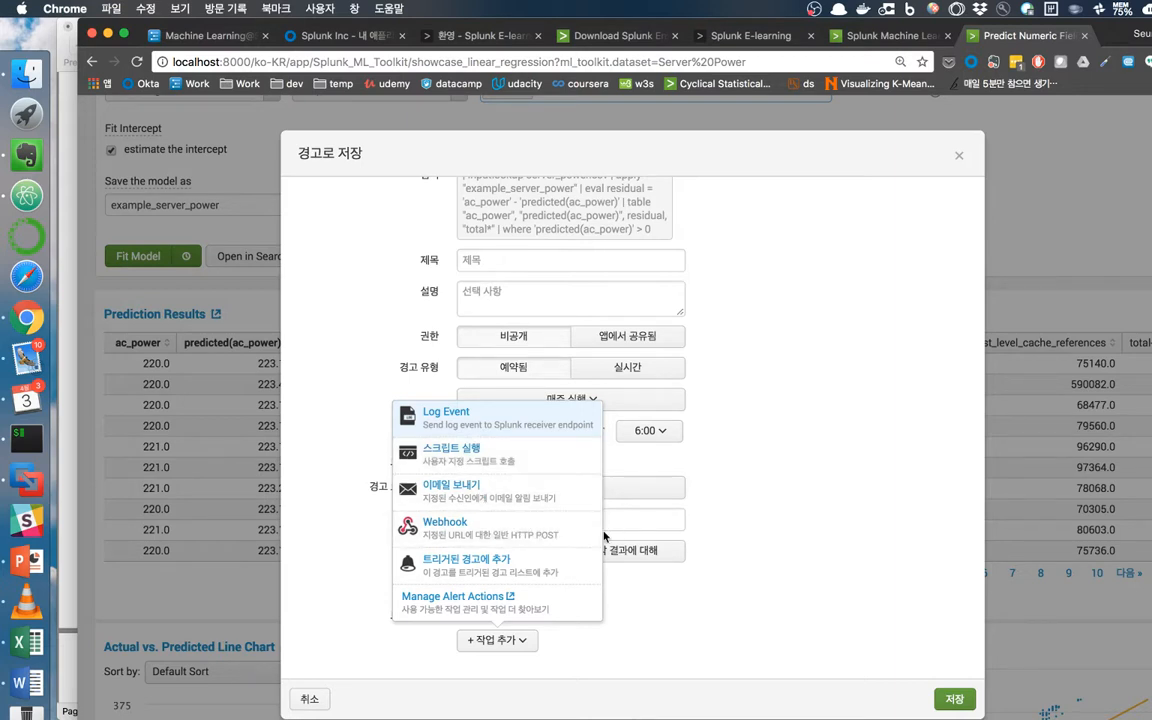
{"action": "left_click", "coordinate": [770, 516]}
{"action": "left_click", "coordinate": [959, 158]}
{"action": "scroll", "coordinate": [769, 290], "scroll_direction": "up", "scroll_amount": 5}
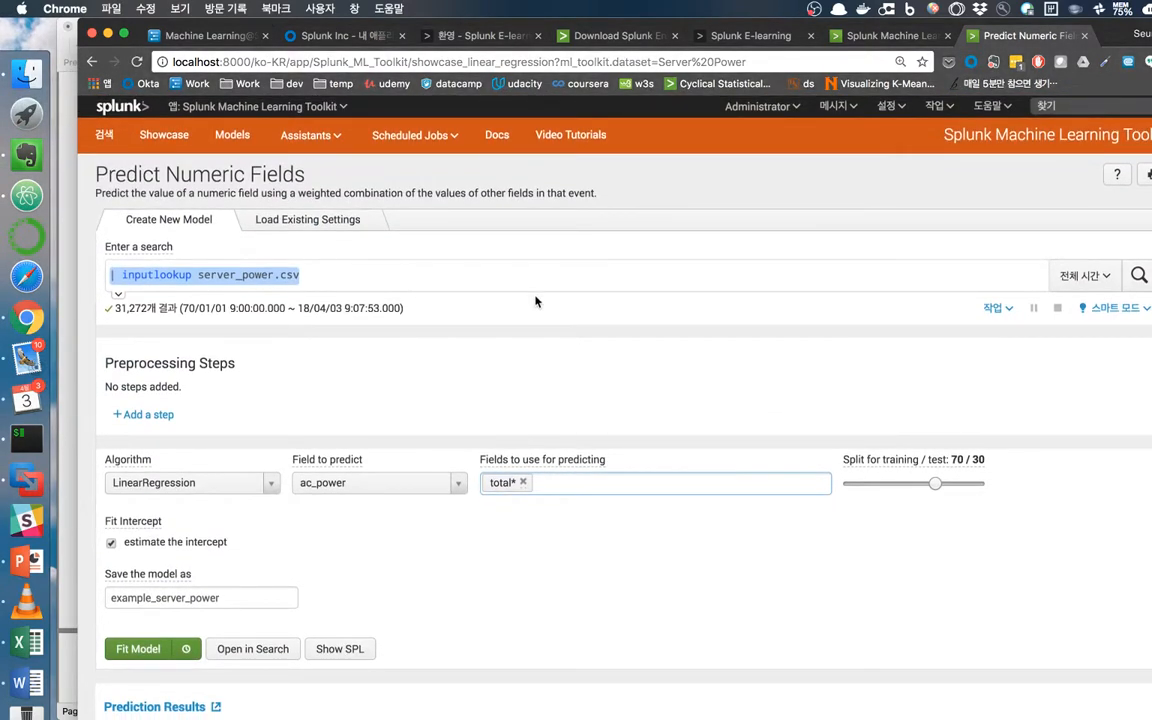
View Scheduled Jobs and open the Docs link in a new tab.
{"action": "left_click", "coordinate": [446, 140]}
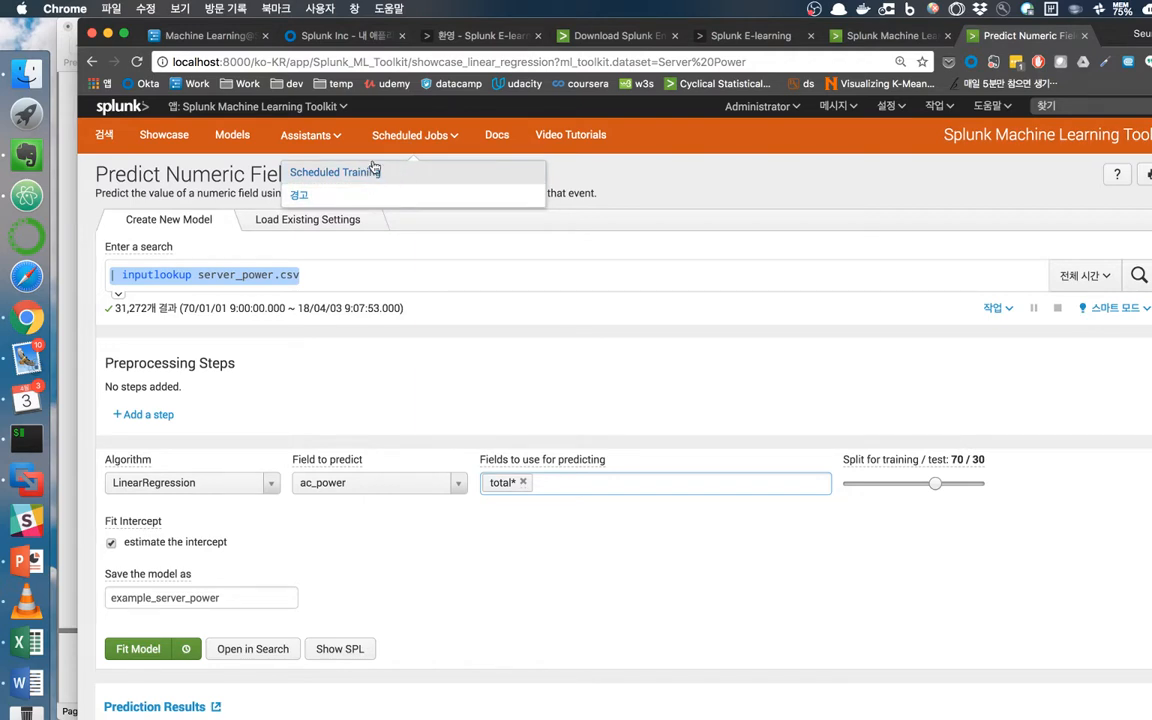
{"action": "right_click", "coordinate": [504, 149]}
{"action": "left_click", "coordinate": [512, 139]}
Open the Toolkit User Guide, expand Custom search commands and Algorithms, then return to Predict Numeric Fields.
{"action": "left_click", "coordinate": [1015, 35]}
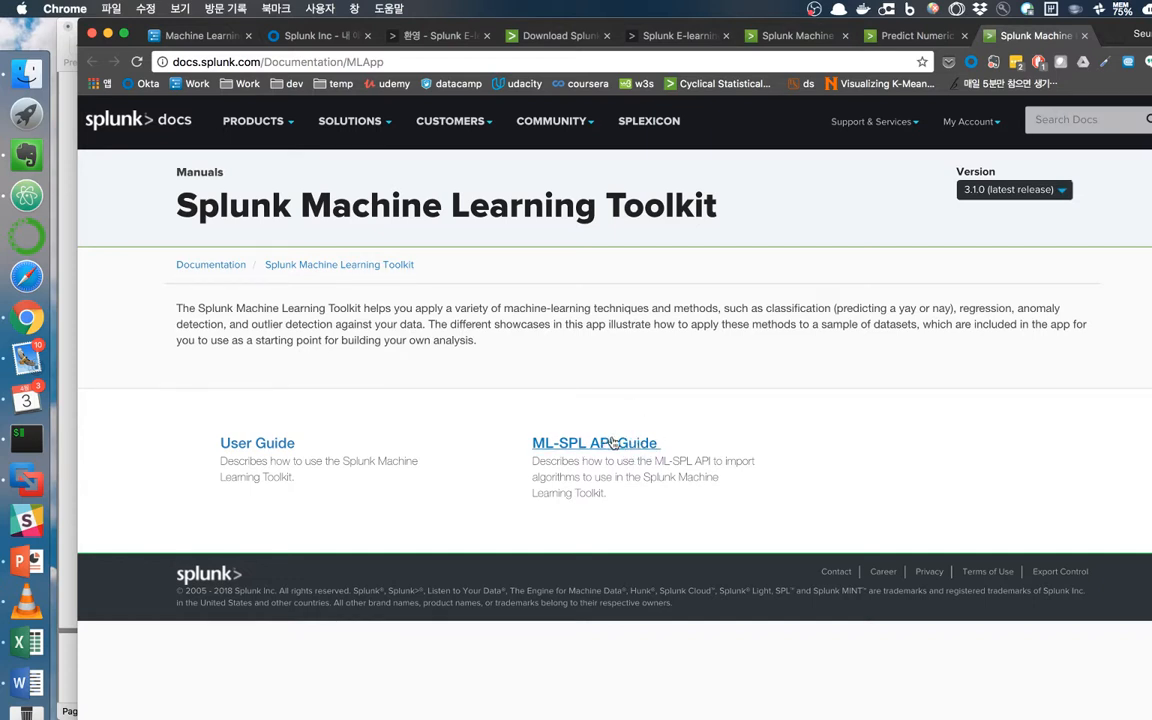
{"action": "left_click", "coordinate": [231, 453]}
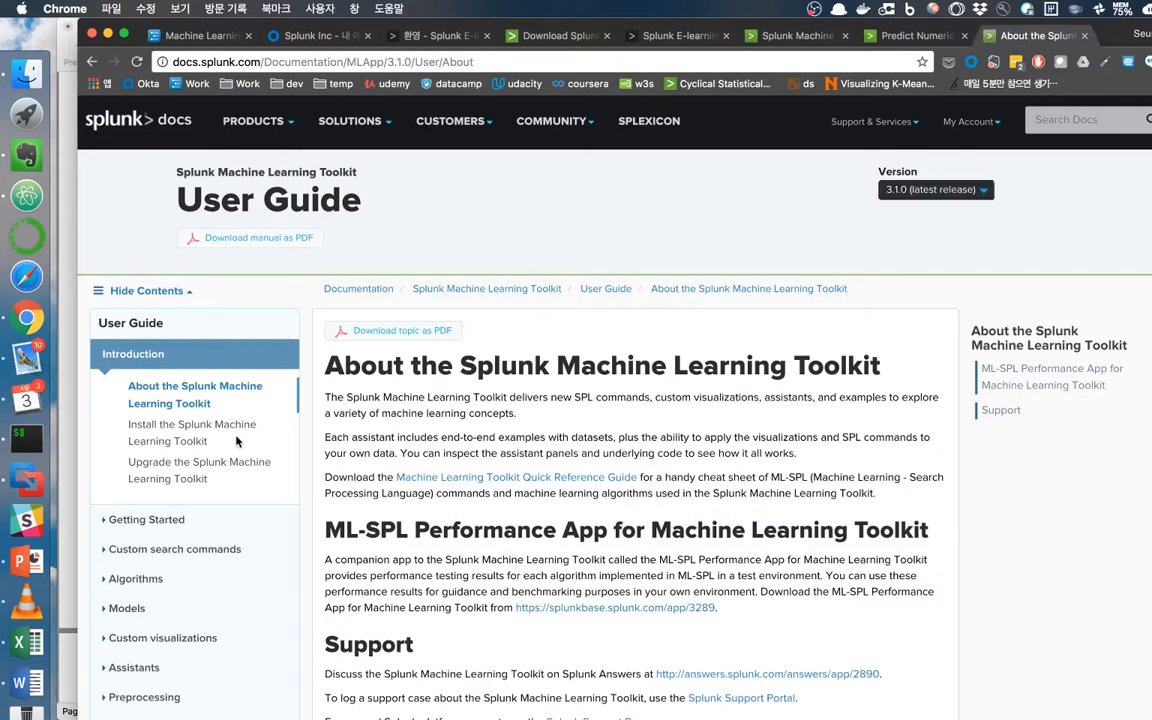
{"action": "left_click", "coordinate": [110, 550]}
{"action": "left_click", "coordinate": [112, 713]}
{"action": "scroll", "coordinate": [191, 482], "scroll_direction": "down", "scroll_amount": 3}
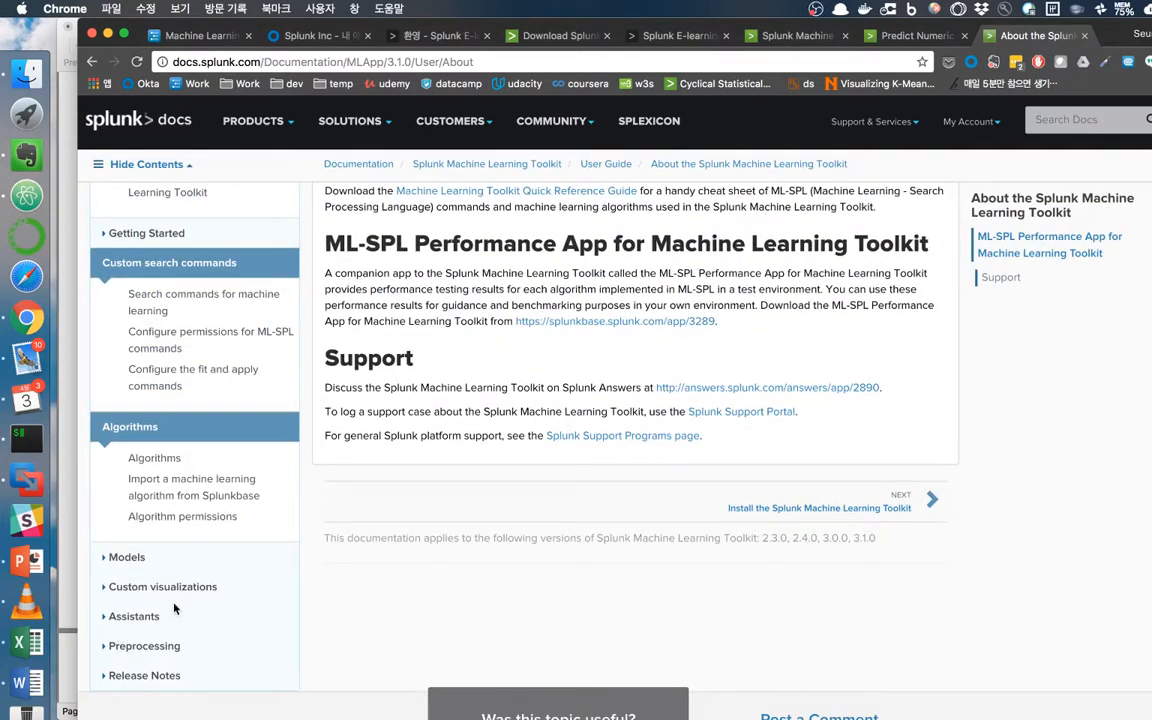
{"action": "scroll", "coordinate": [323, 442], "scroll_direction": "up", "scroll_amount": 5}
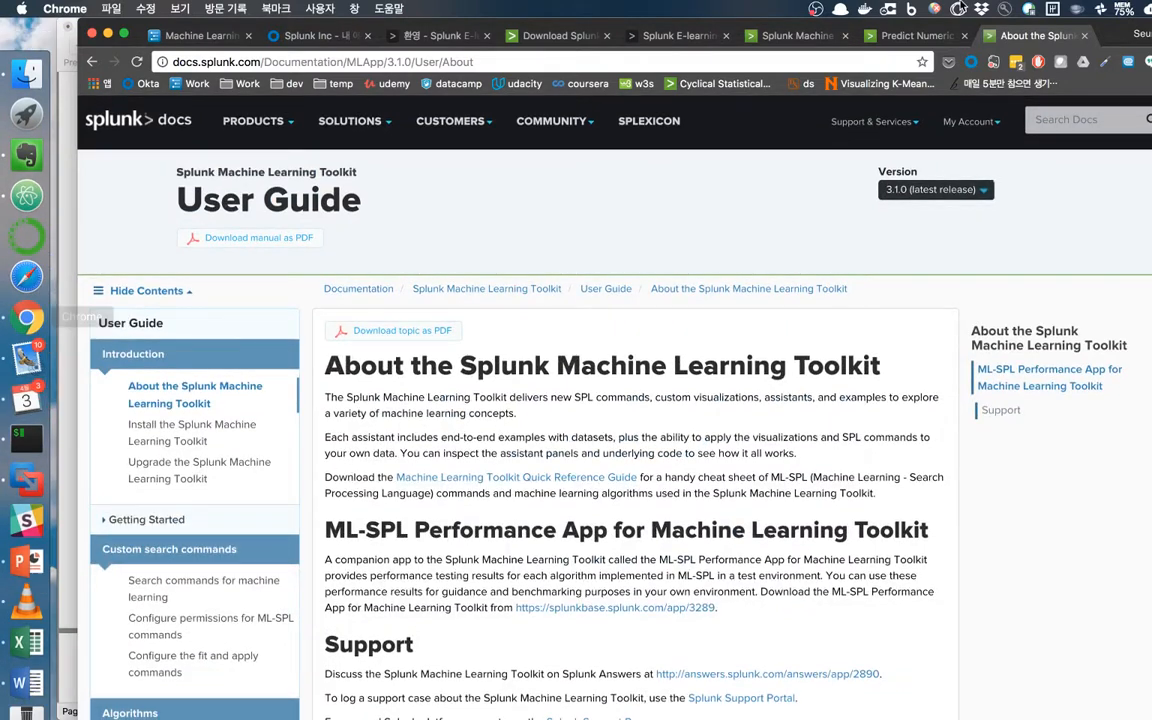
{"action": "left_click", "coordinate": [889, 35]}
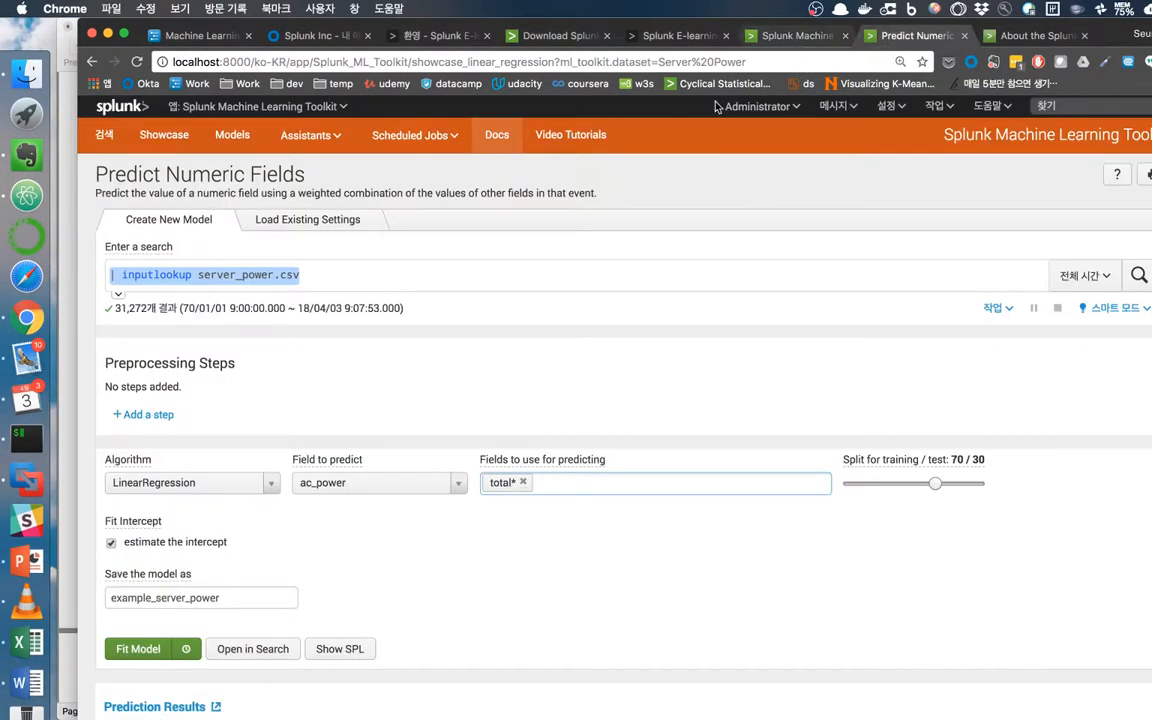
Open Video Tutorials and scroll the playlist past Machine Learning Toolkit Tour and the Predict Numeric Fields demo.
{"action": "left_click", "coordinate": [573, 137]}
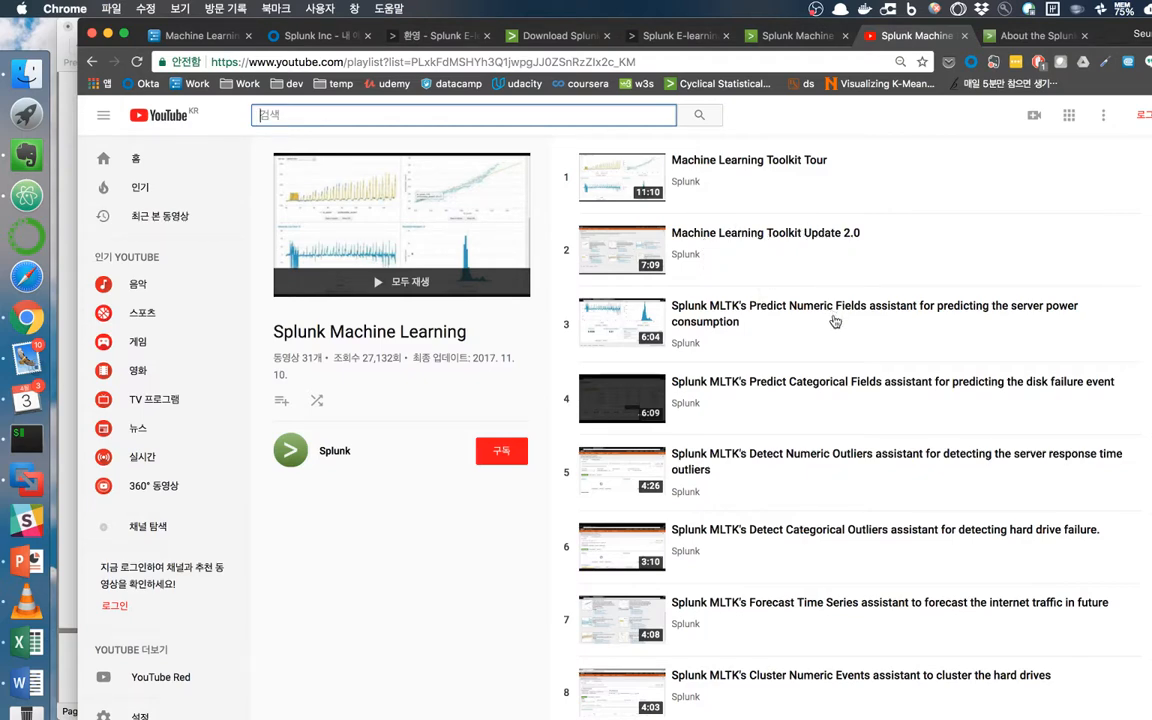
{"action": "scroll", "coordinate": [829, 320], "scroll_direction": "down", "scroll_amount": 5}
{"action": "scroll", "coordinate": [829, 334], "scroll_direction": "down", "scroll_amount": 8}
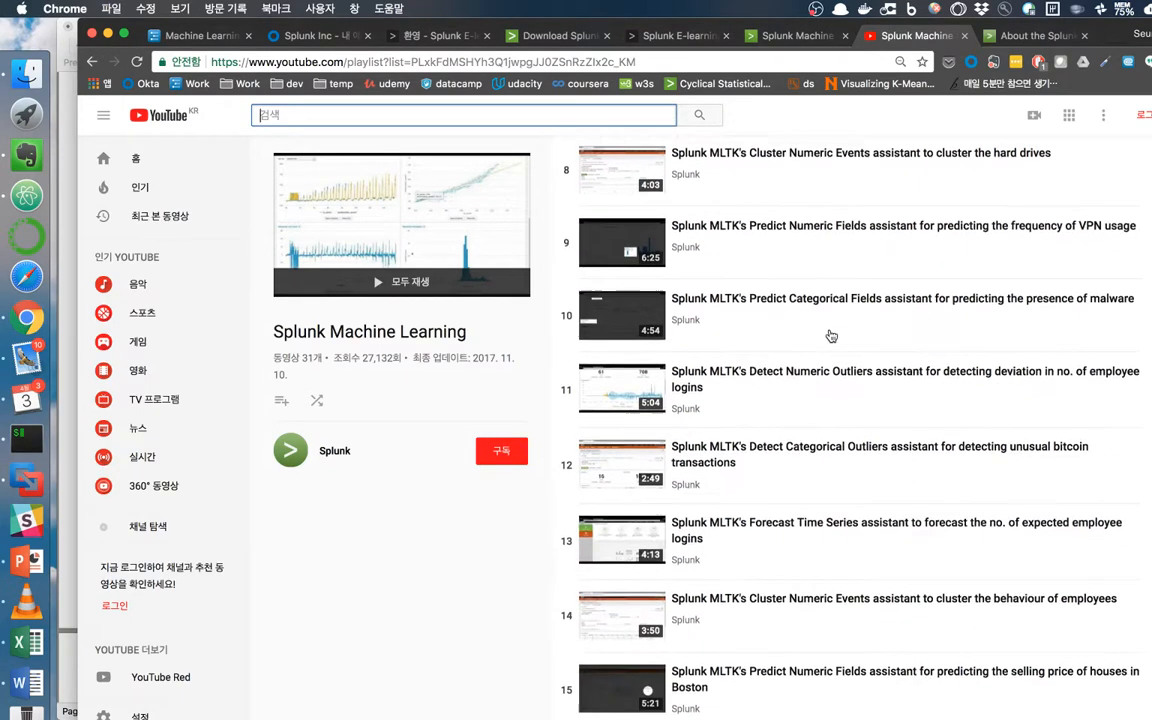
{"action": "scroll", "coordinate": [829, 334], "scroll_direction": "down", "scroll_amount": 8}
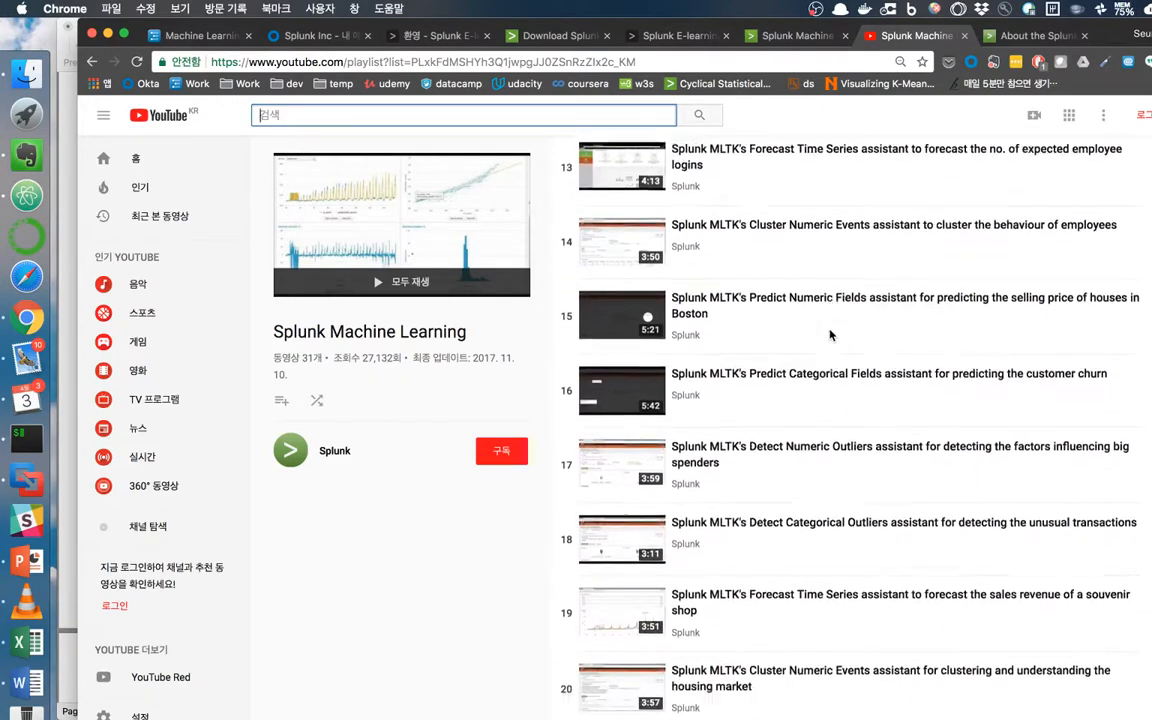
{"action": "scroll", "coordinate": [829, 334], "scroll_direction": "down", "scroll_amount": 3}
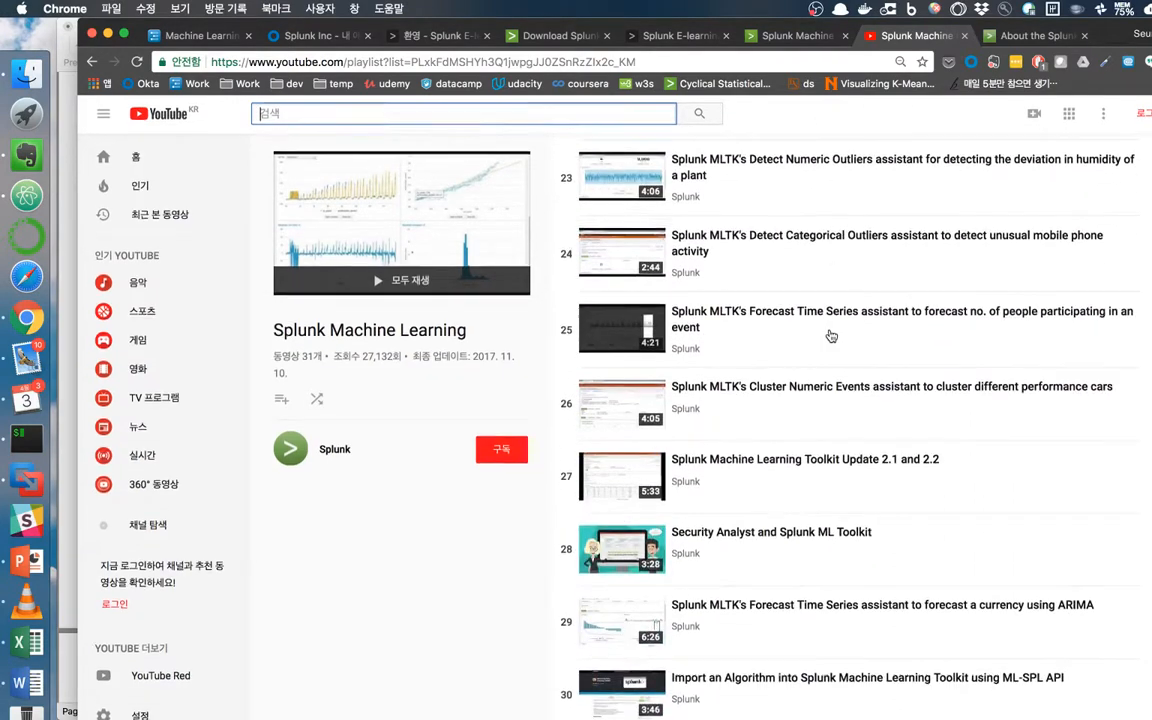
{"action": "scroll", "coordinate": [884, 457], "scroll_direction": "up", "scroll_amount": 20}
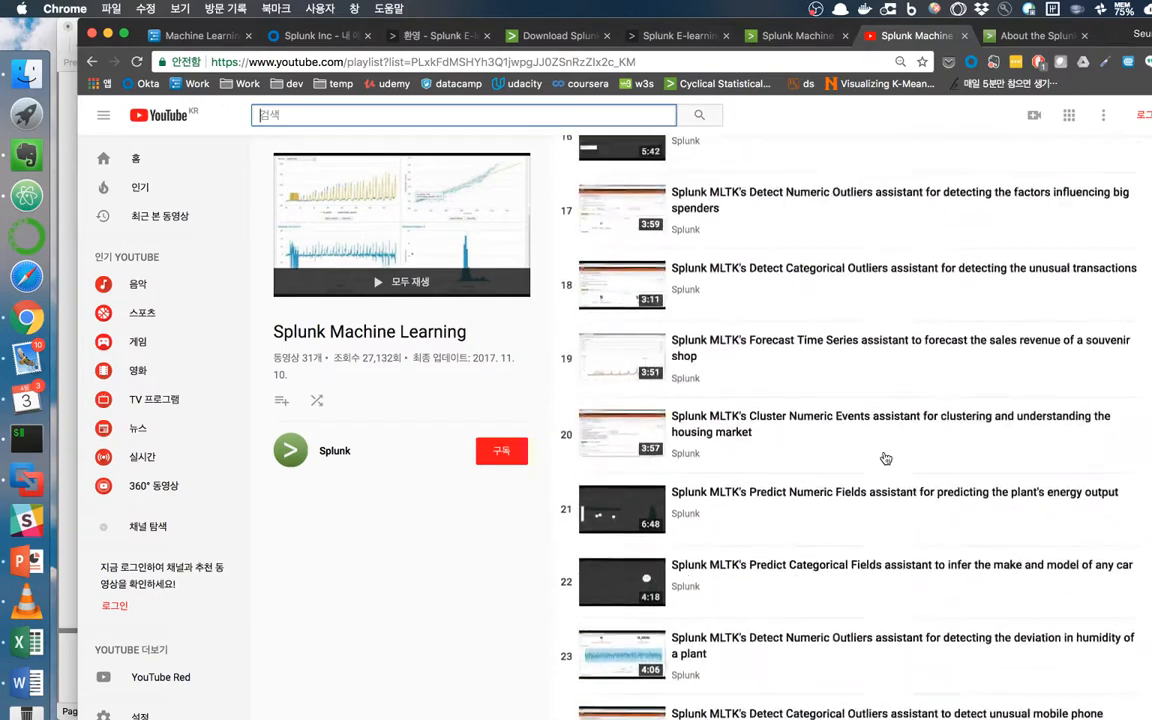
{"action": "scroll", "coordinate": [884, 457], "scroll_direction": "up", "scroll_amount": 3}
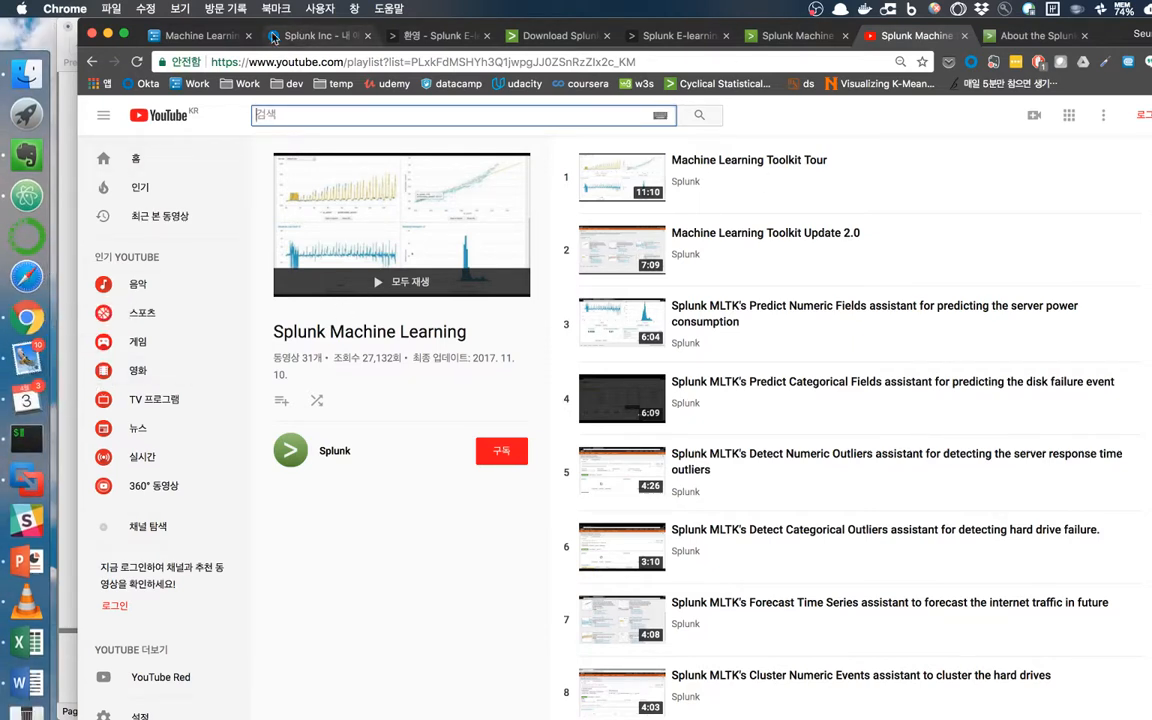
Show the Machine Learning@Splunk outline and highlight the model-building, EDA, and 5–7 items.
{"action": "left_click", "coordinate": [210, 35]}
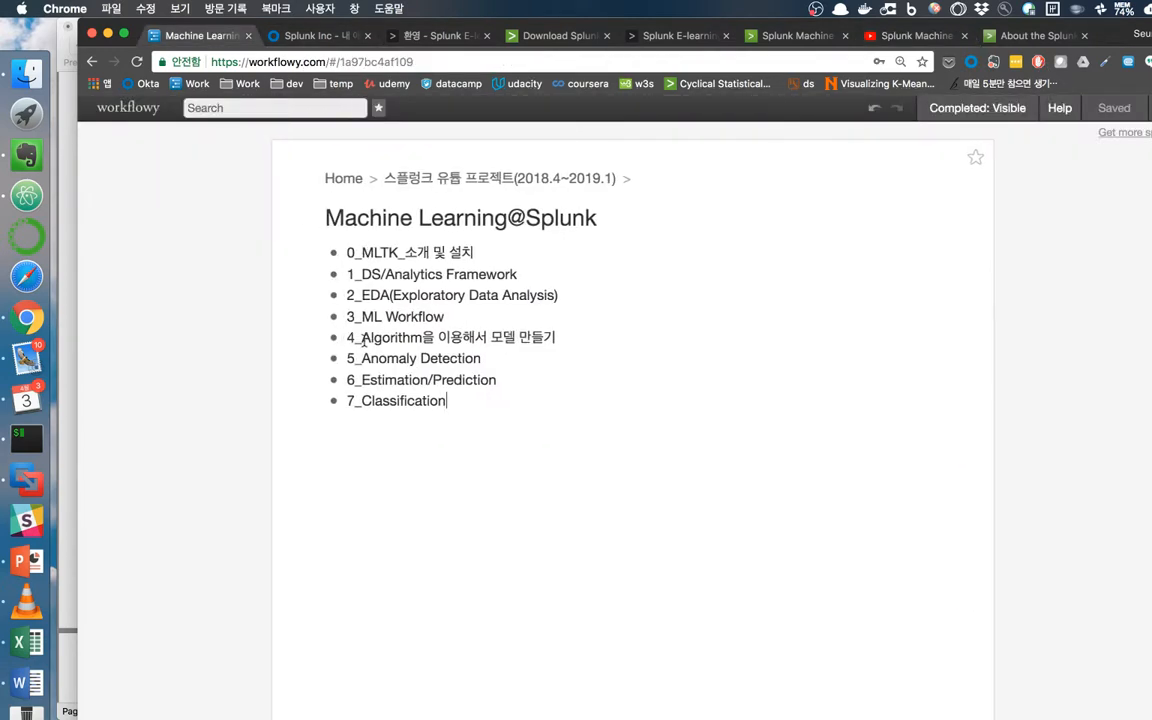
{"action": "left_click_drag", "start_coordinate": [361, 337], "coordinate": [592, 335]}
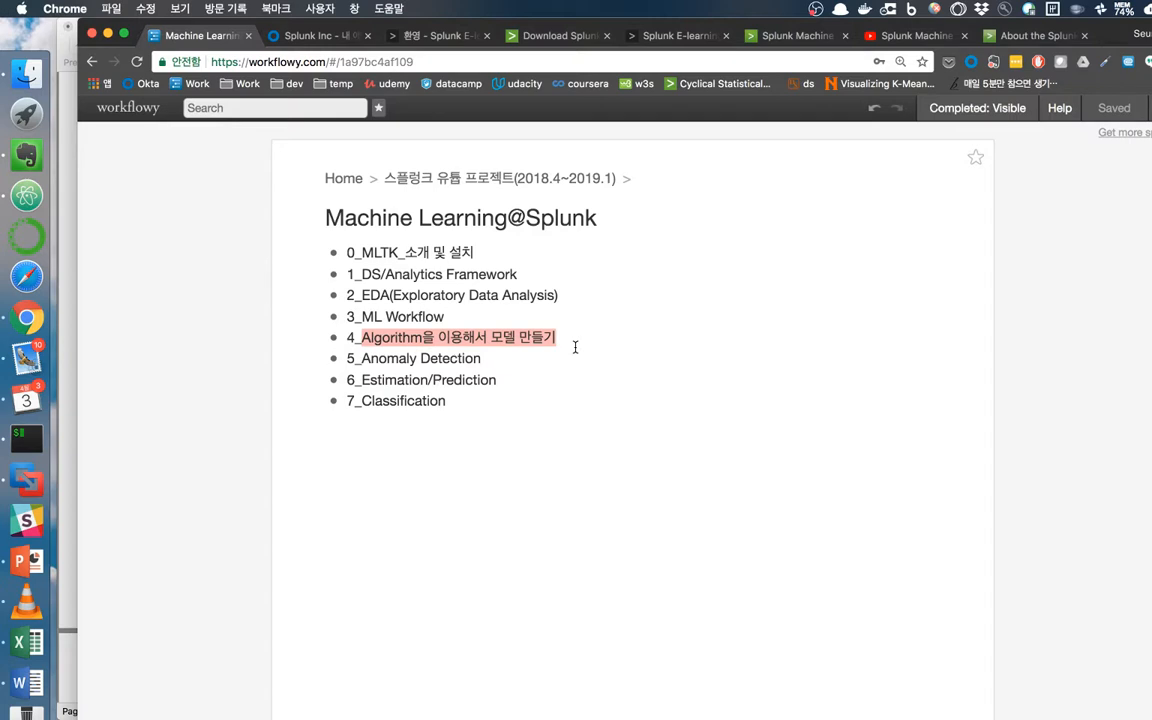
{"action": "left_click", "coordinate": [561, 337]}
{"action": "mouse_move", "coordinate": [360, 296]}
{"action": "left_mouse_down"}
{"action": "mouse_move", "coordinate": [564, 295]}
{"action": "mouse_move", "coordinate": [363, 295]}
{"action": "left_mouse_up"}
{"action": "left_click", "coordinate": [568, 295]}
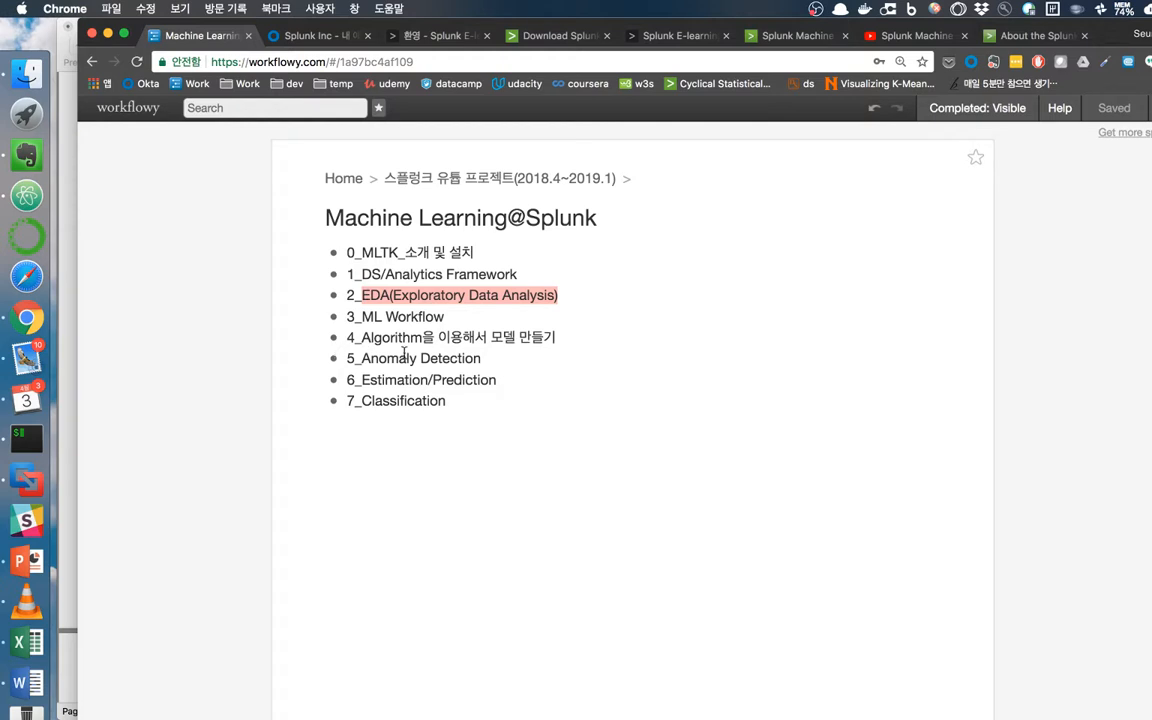
{"action": "left_click_drag", "start_coordinate": [364, 360], "coordinate": [504, 406]}
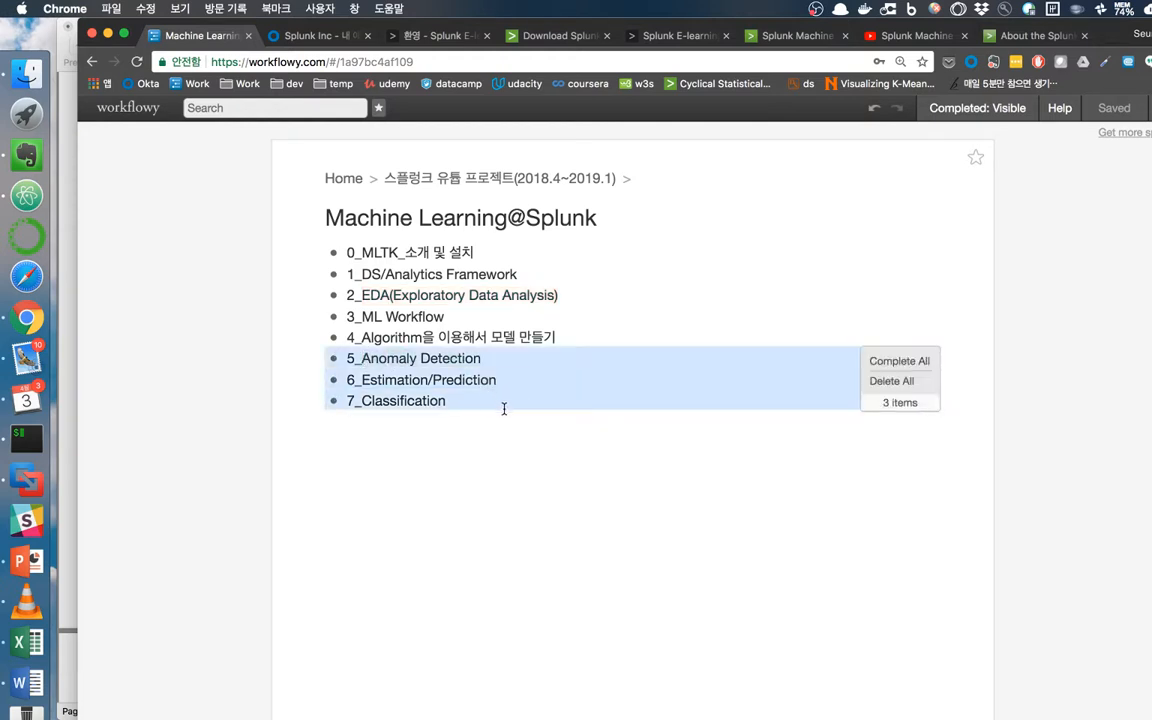
{"action": "left_click", "coordinate": [474, 395]}
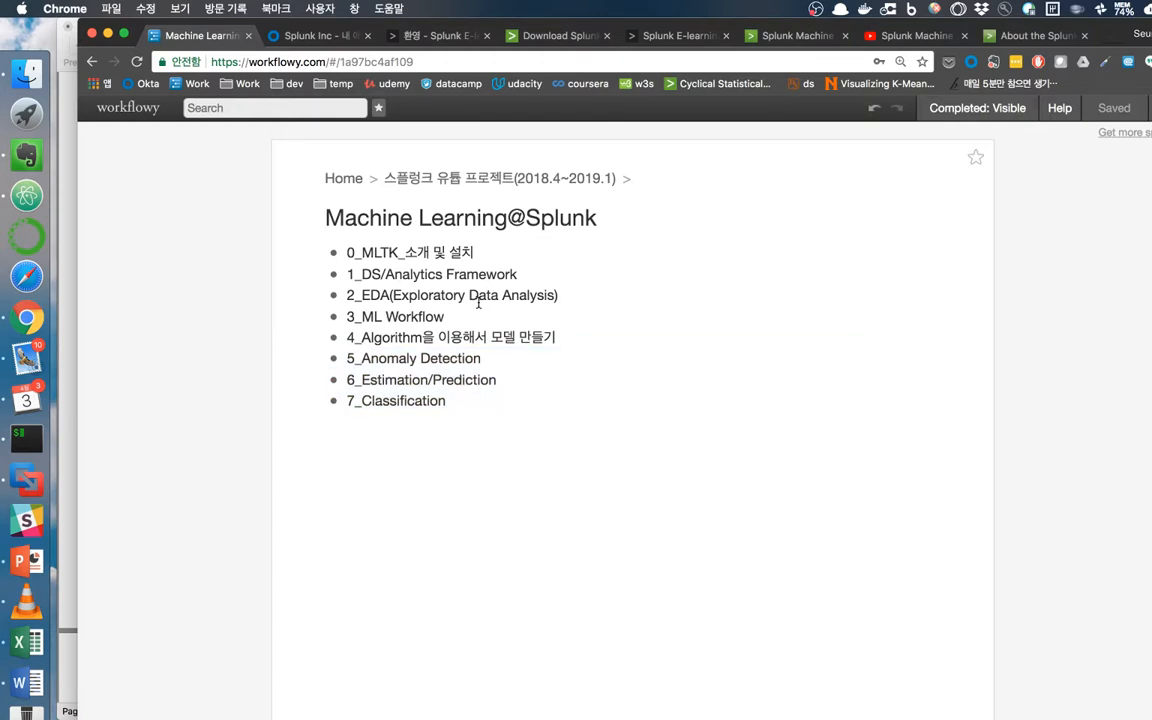